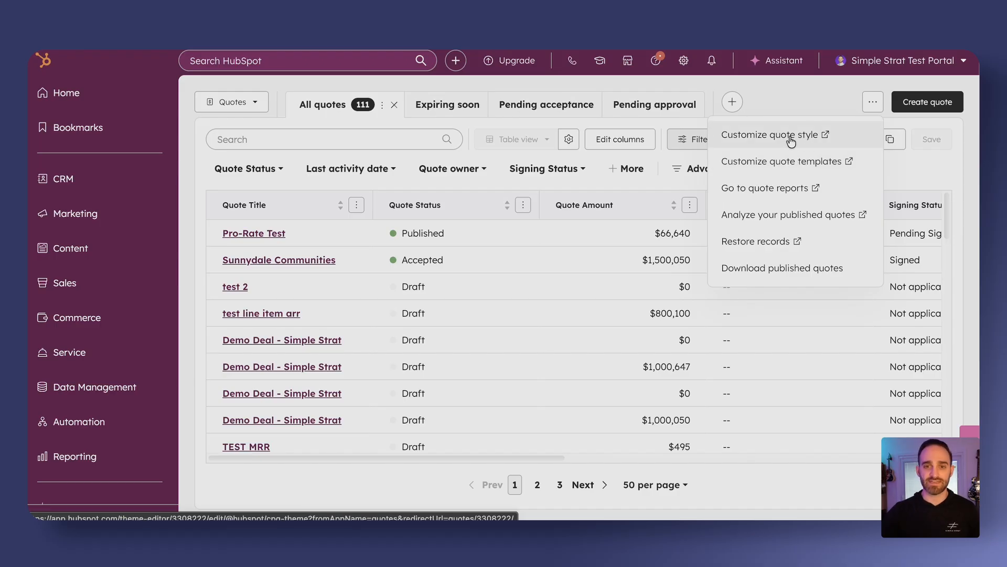
# Step: Open the quote style customization and review the paragraph settings of the Body font variant
pyautogui.click(791, 141)
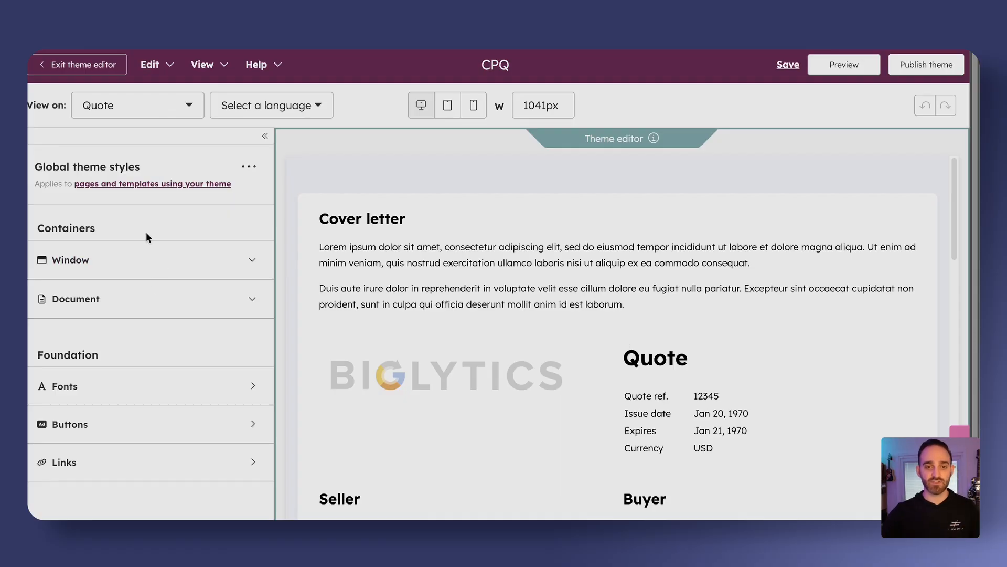
pyautogui.click(184, 385)
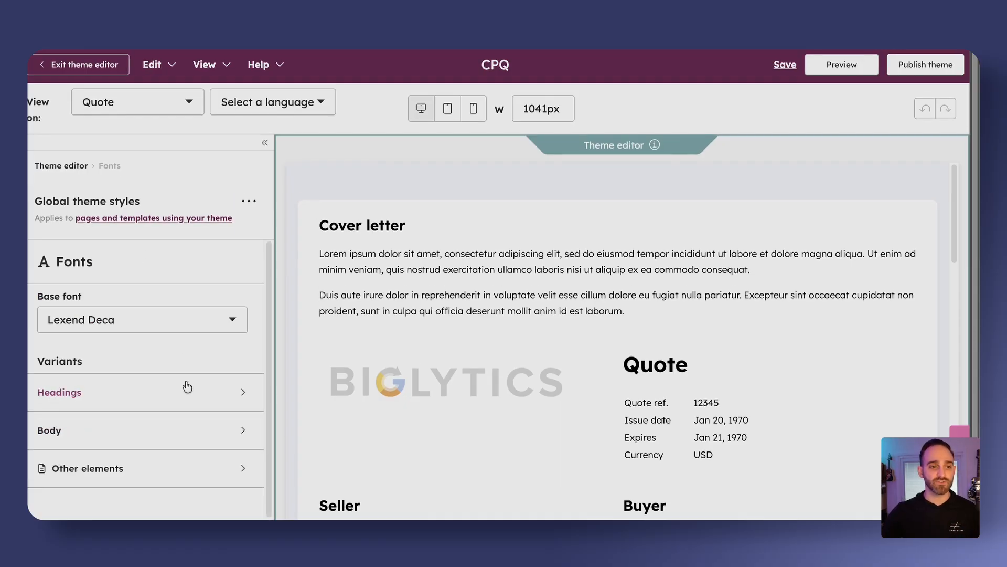
pyautogui.click(148, 429)
pyautogui.scroll(-2, 192, 366)
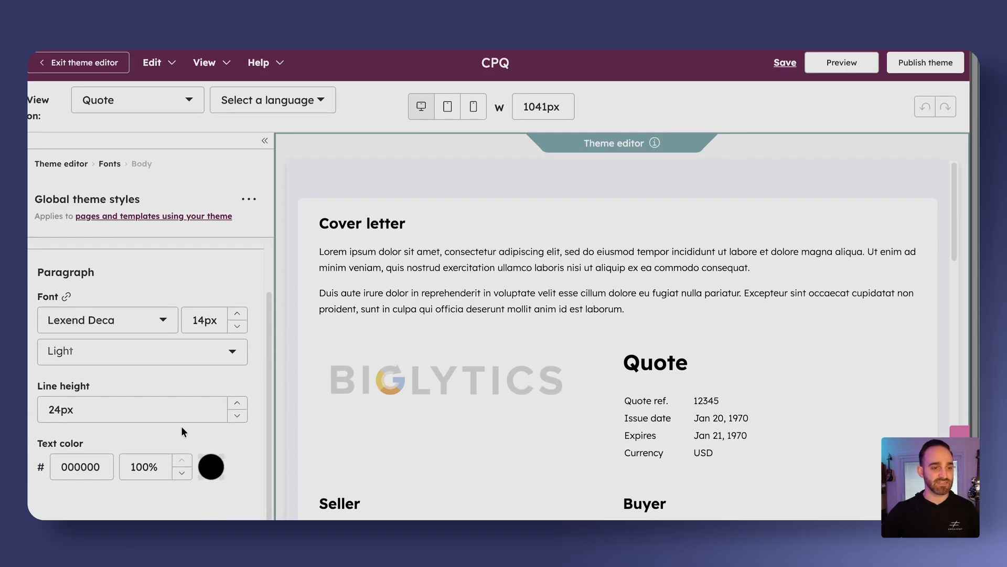
pyautogui.scroll(2, 173, 325)
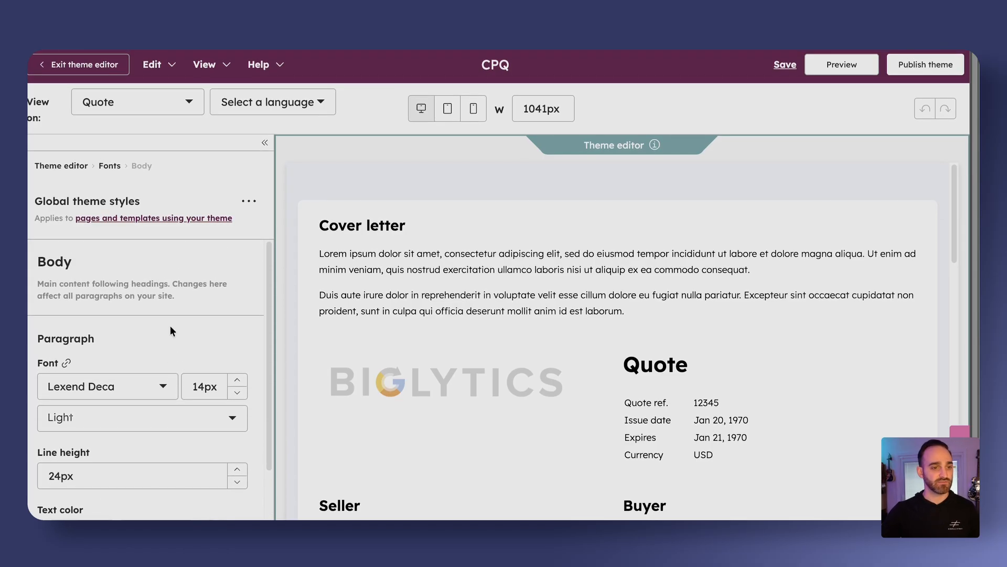
pyautogui.click(76, 167)
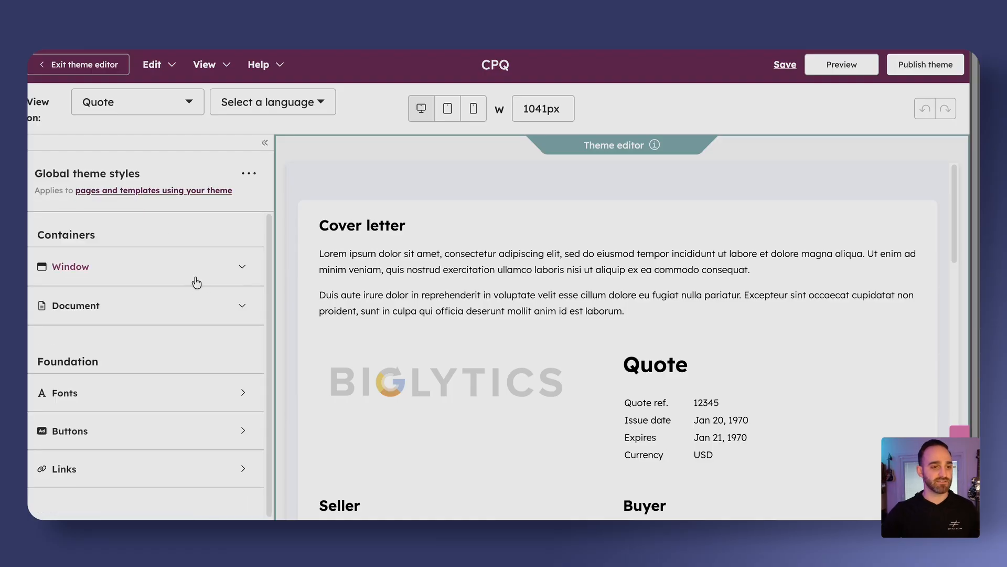
# Step: Try FF9902 as the fill color of the quote's Window container and undo the change
pyautogui.click(160, 268)
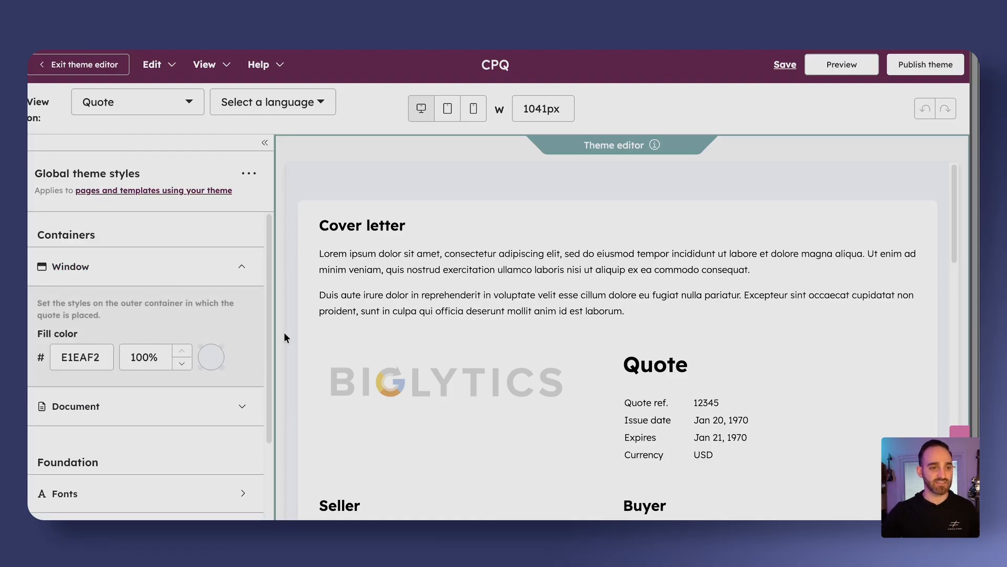
pyautogui.click(211, 356)
pyautogui.click(299, 296)
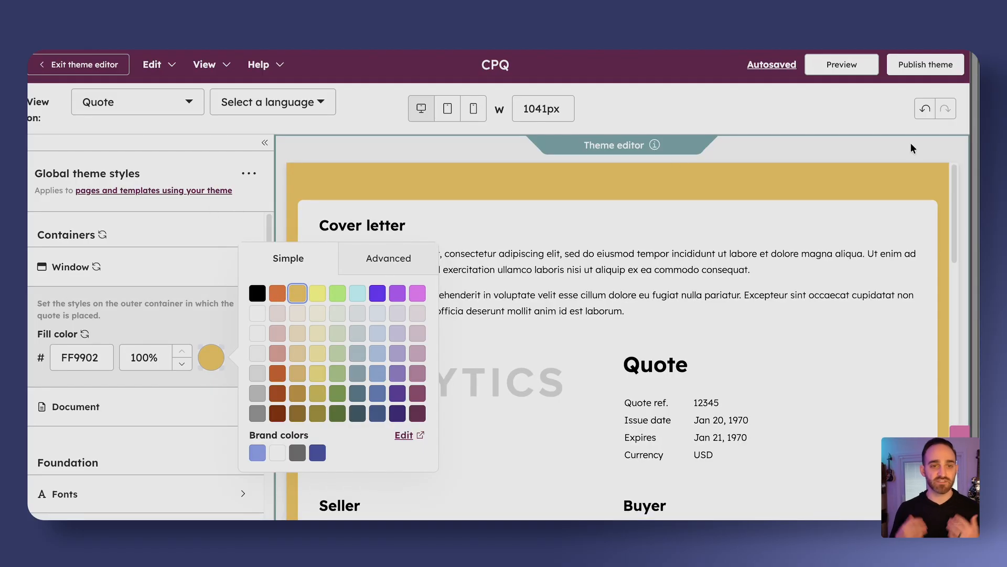
pyautogui.click(924, 108)
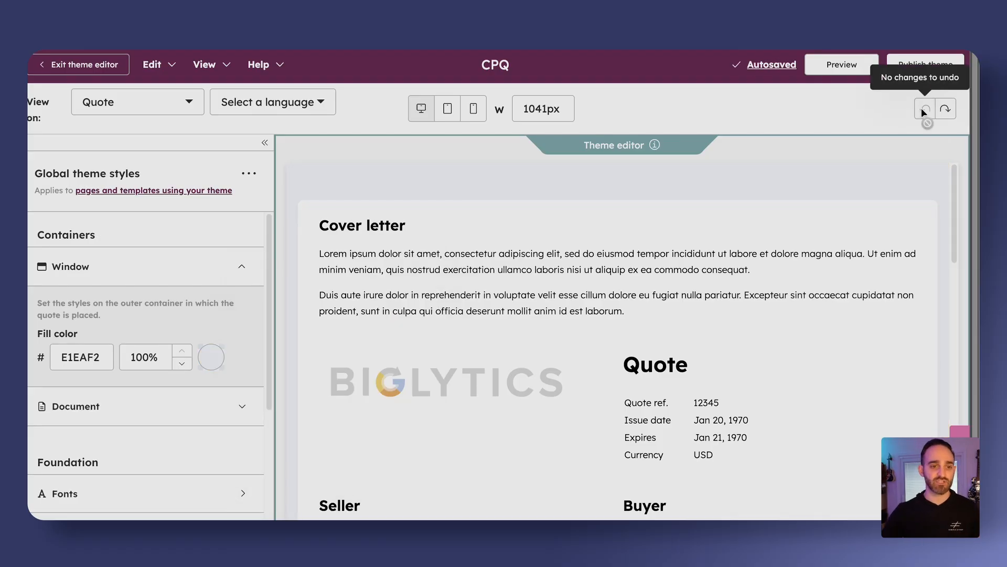
# Step: Review the Document container and primary button style settings, and exit the theme editor
pyautogui.scroll(-3, 183, 253)
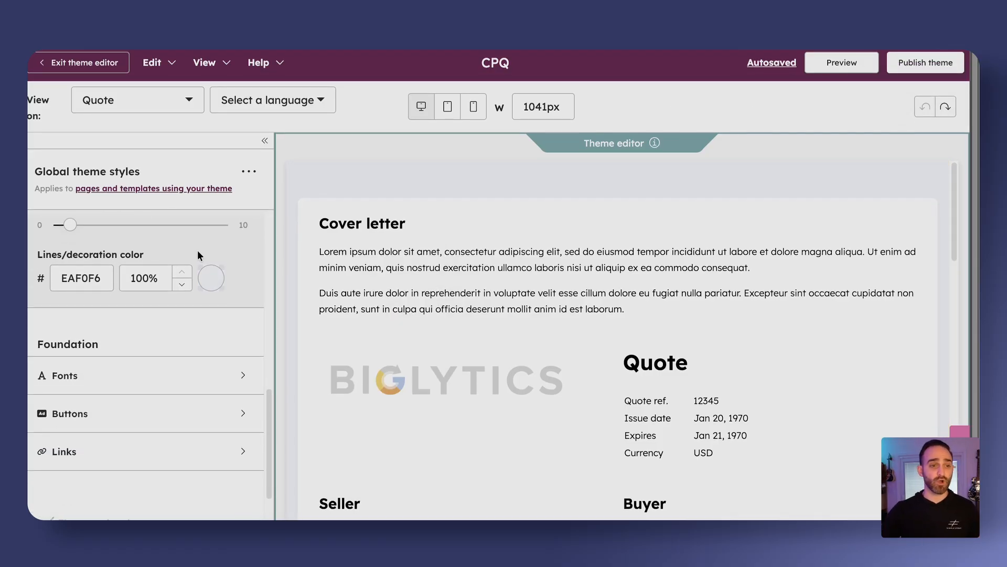
pyautogui.click(173, 418)
pyautogui.scroll(-1, 119, 313)
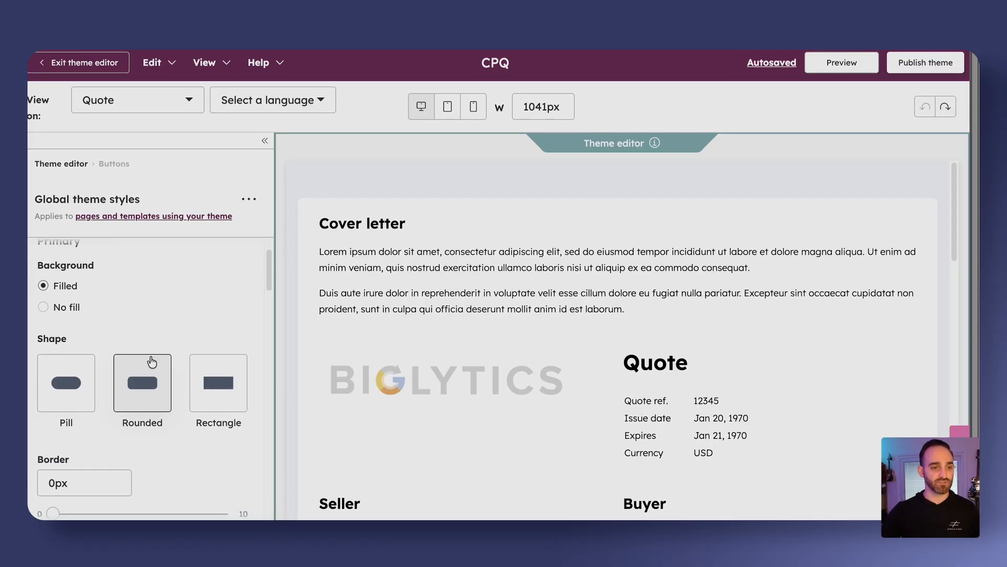
pyautogui.scroll(-1, 108, 362)
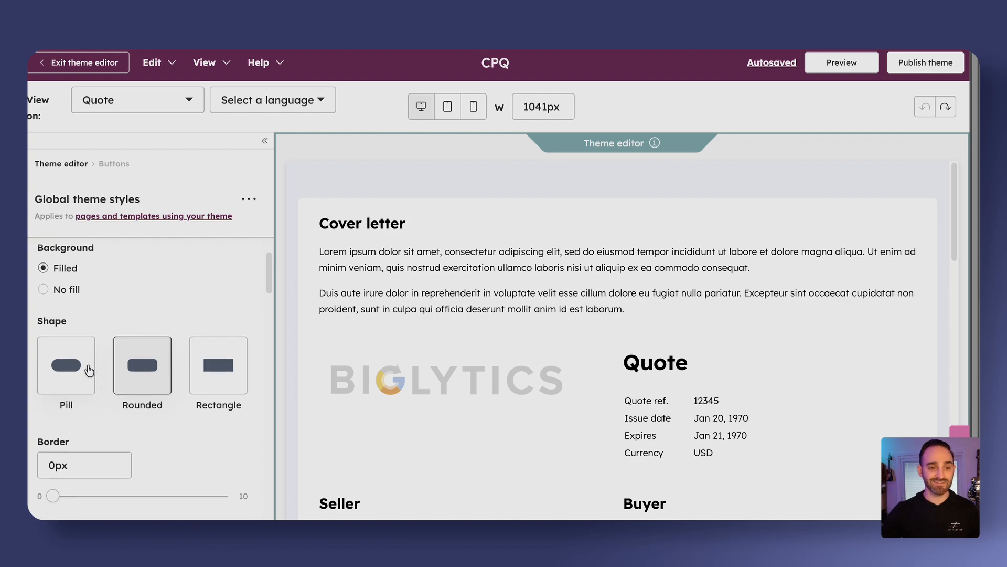
pyautogui.scroll(-4, 158, 367)
pyautogui.scroll(-3, 184, 367)
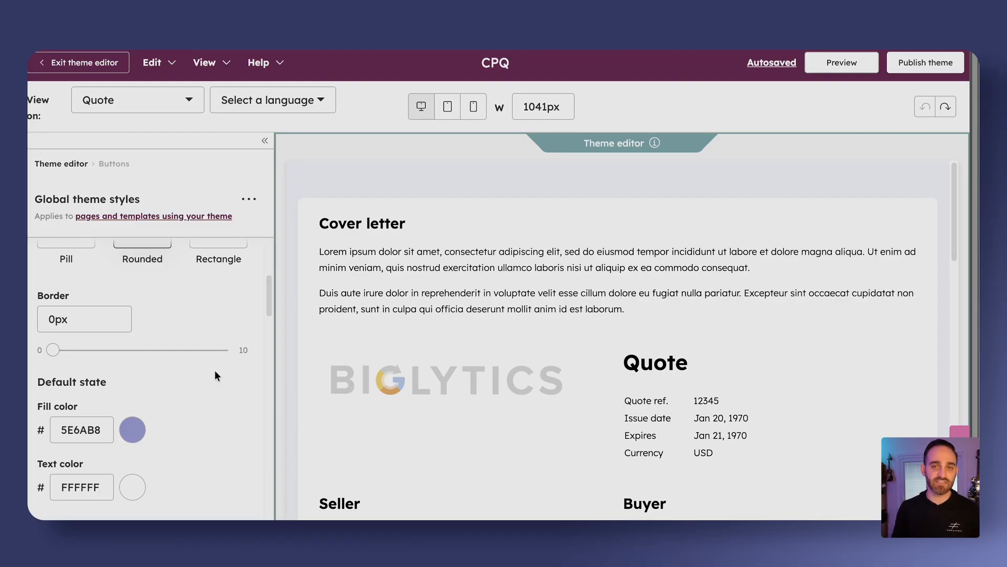
pyautogui.click(99, 65)
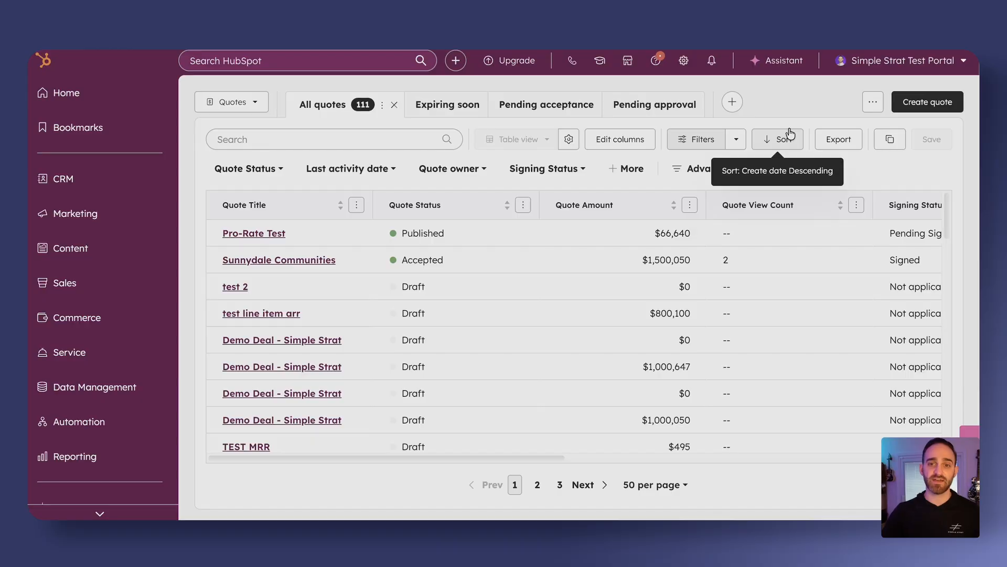
# Step: Open the quote templates settings from the quotes list and create a new quote template
pyautogui.click(871, 103)
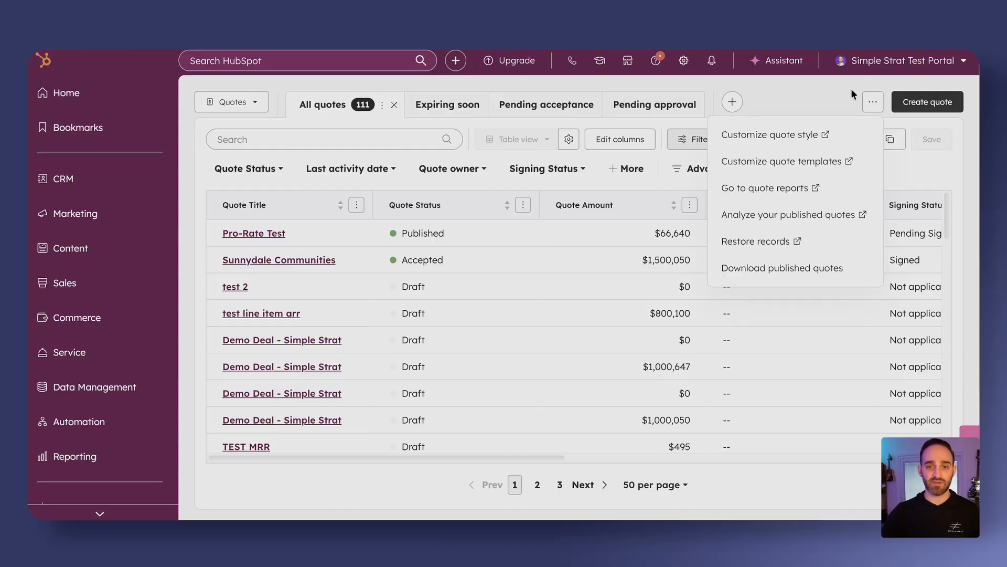
pyautogui.click(809, 161)
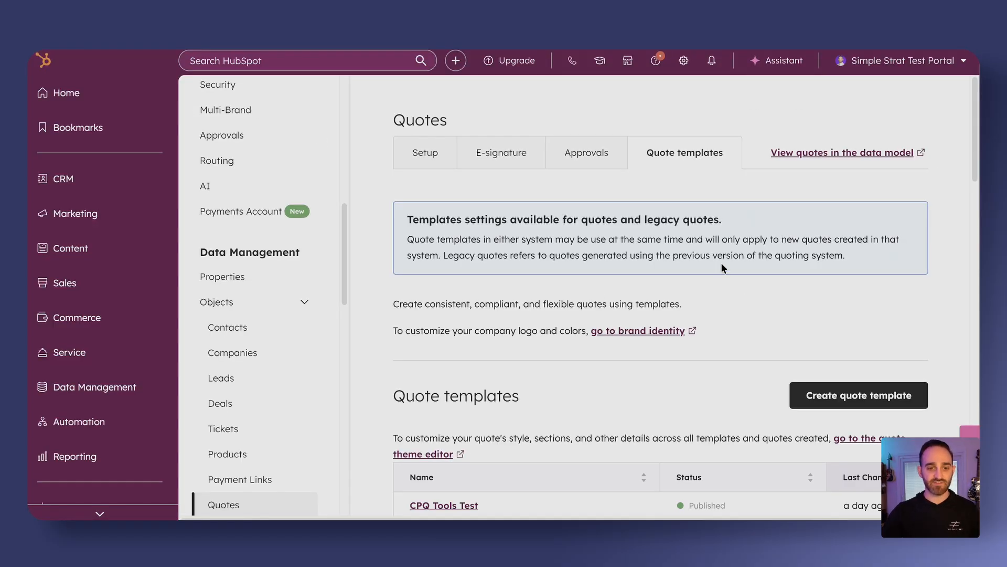
pyautogui.scroll(-2, 578, 370)
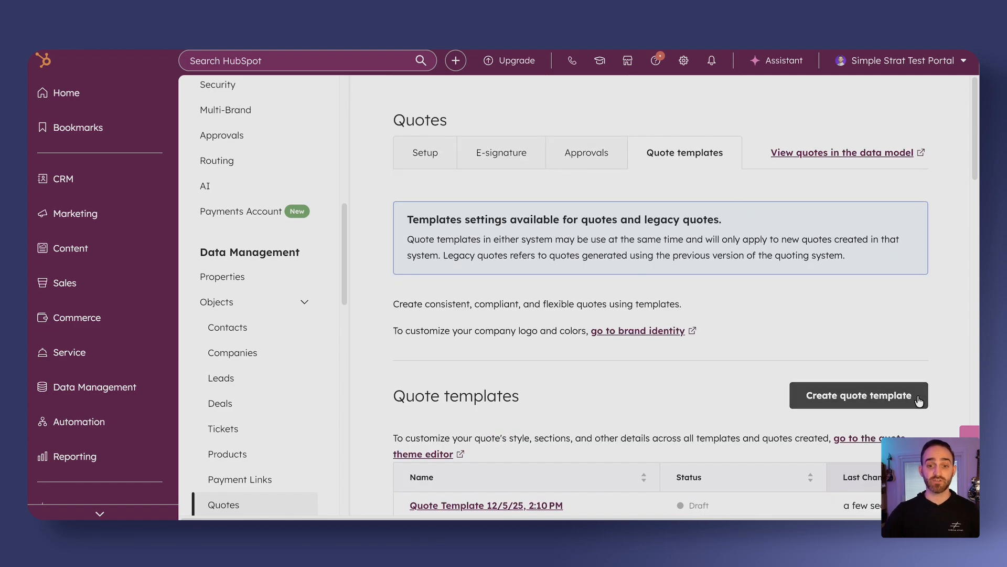
pyautogui.click(919, 401)
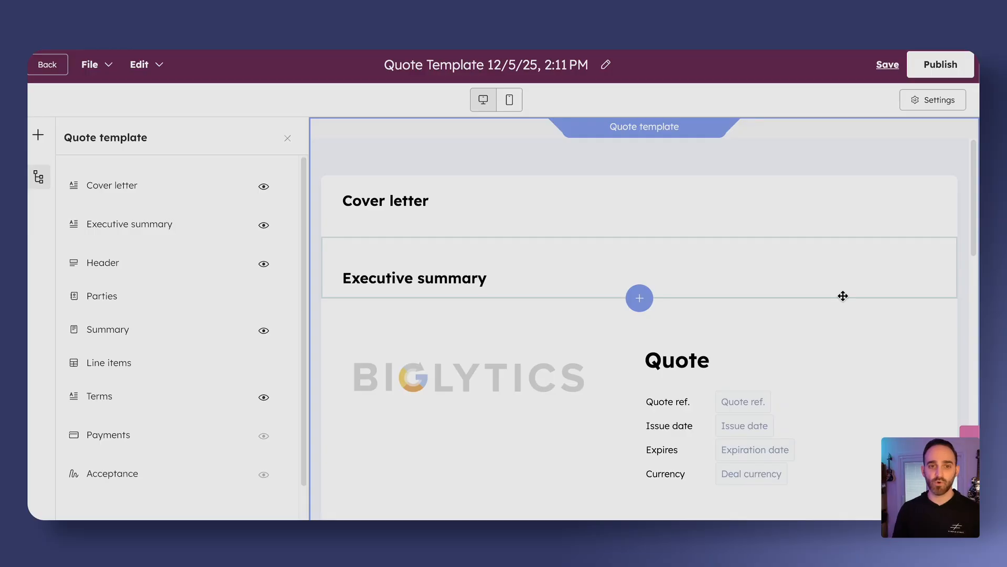
# Step: Rename the new quote template as "HubSpot Hacks Quote Template"
pyautogui.click(489, 66)
pyautogui.tripleClick(490, 66)
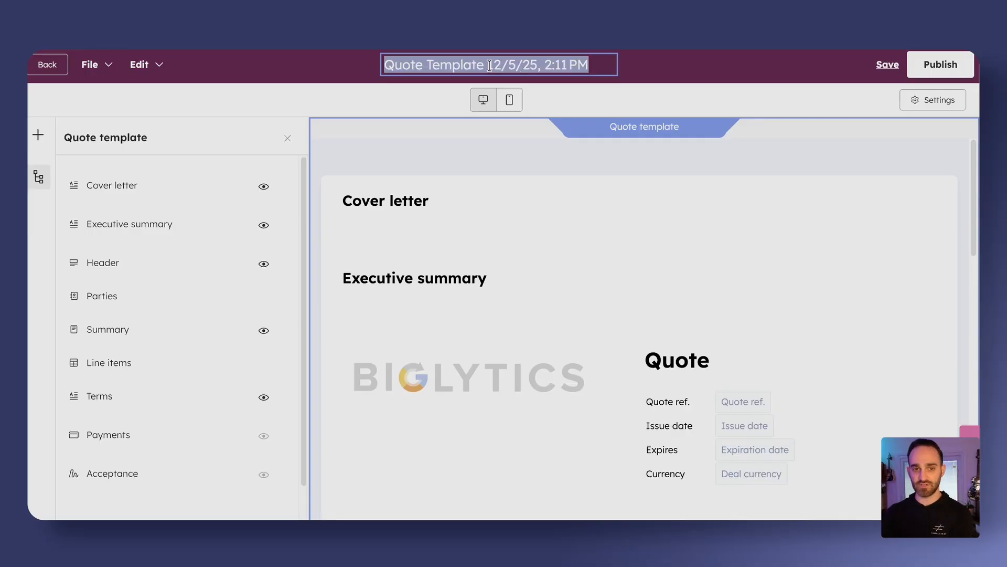
pyautogui.write('Hb')
pyautogui.press('BackSpace')
pyautogui.write('ubH')
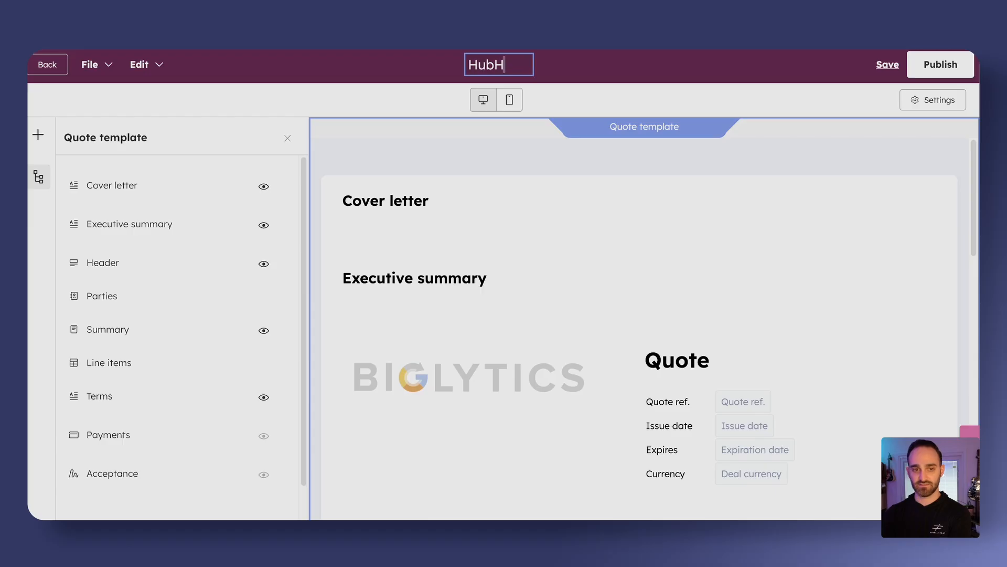
pyautogui.press('BackSpace')
pyautogui.write('Spot Hacks')
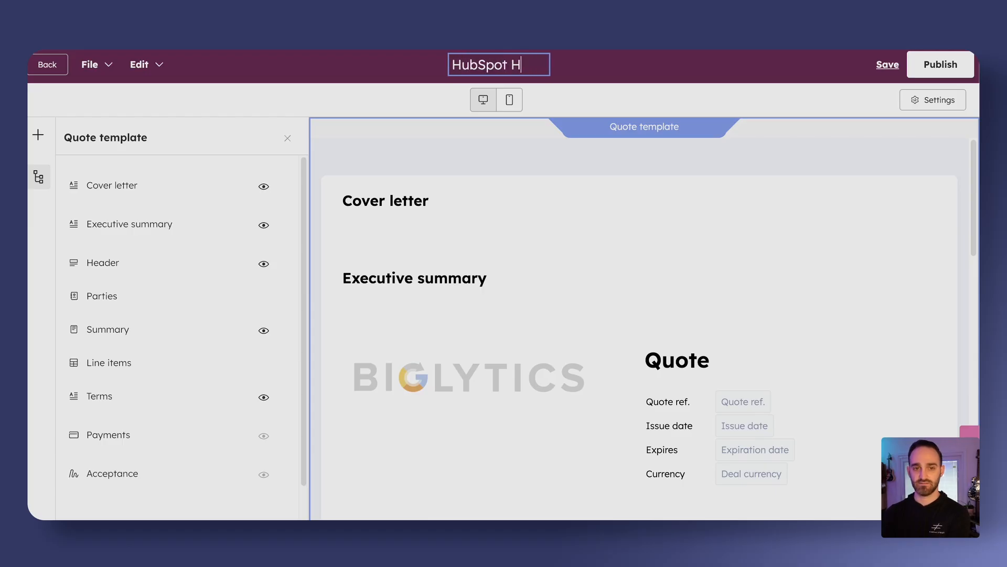
pyautogui.write(' Quote Te')
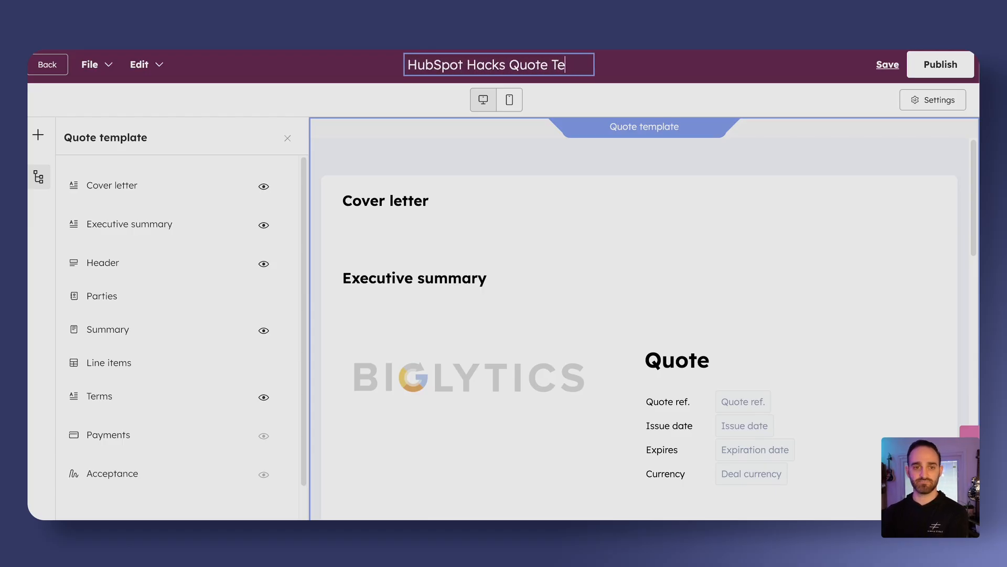
pyautogui.write('mplate')
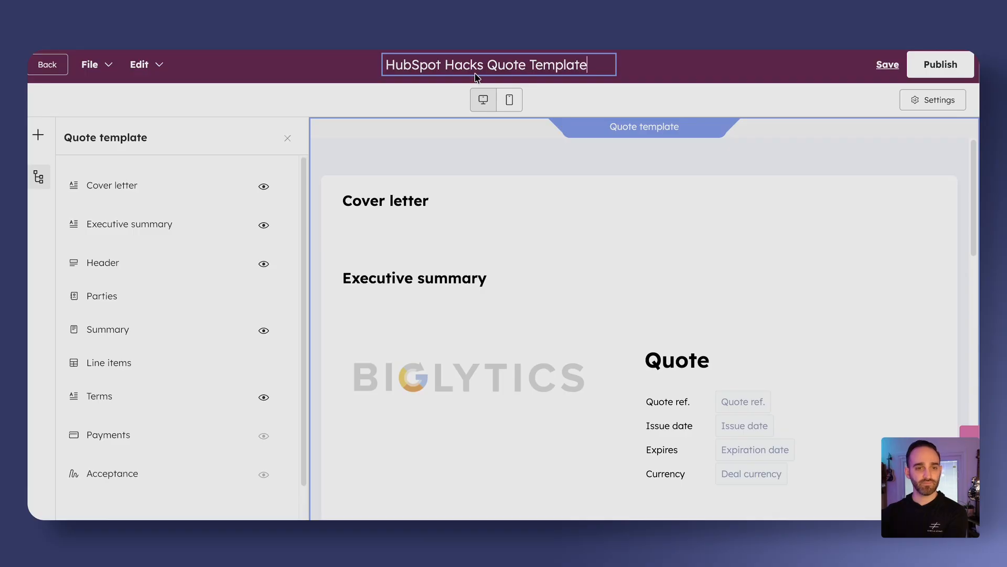
pyautogui.click(491, 128)
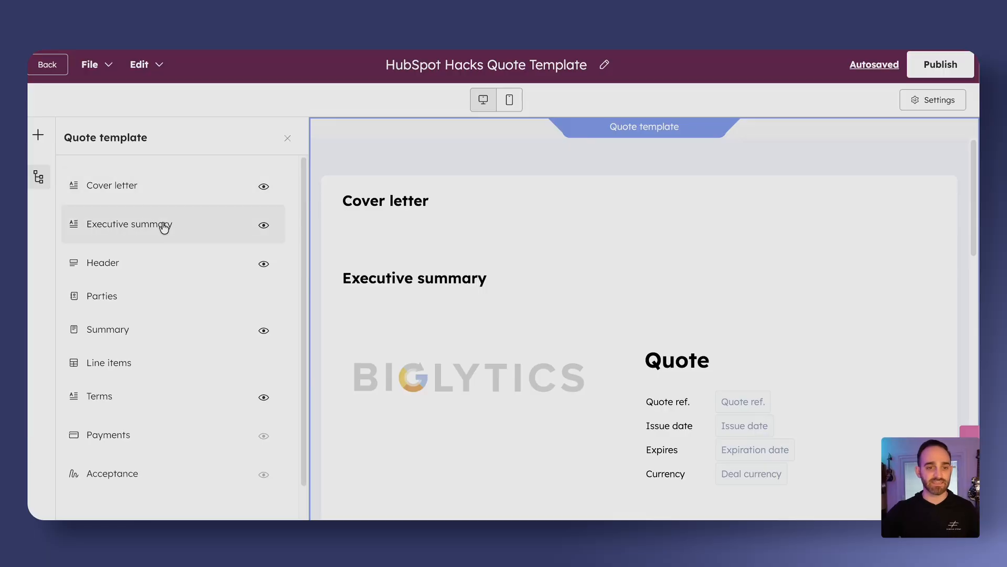
# Step: Hide the Cover letter section, and toggle the Executive summary section off and back on
pyautogui.scroll(-1, 515, 331)
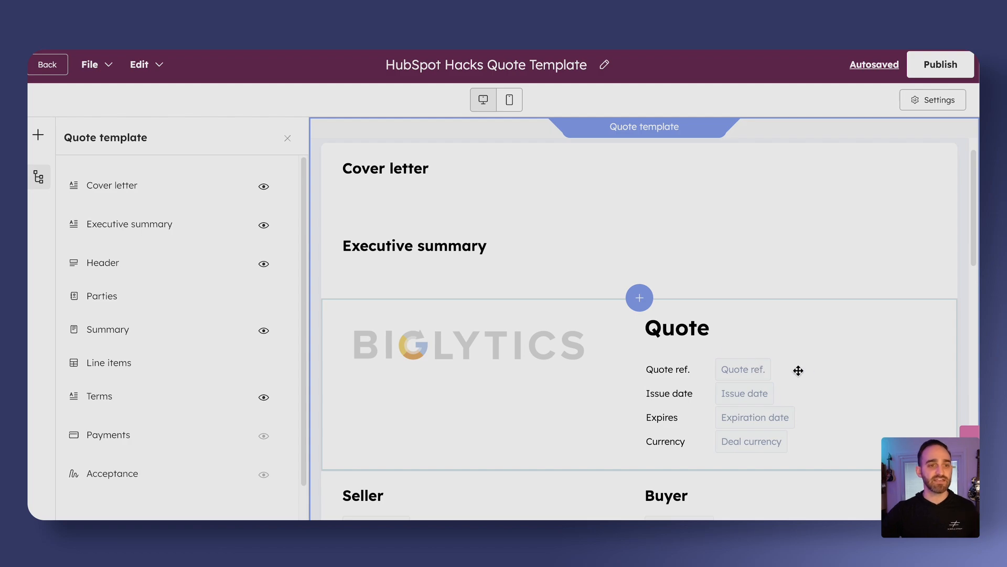
pyautogui.click(264, 187)
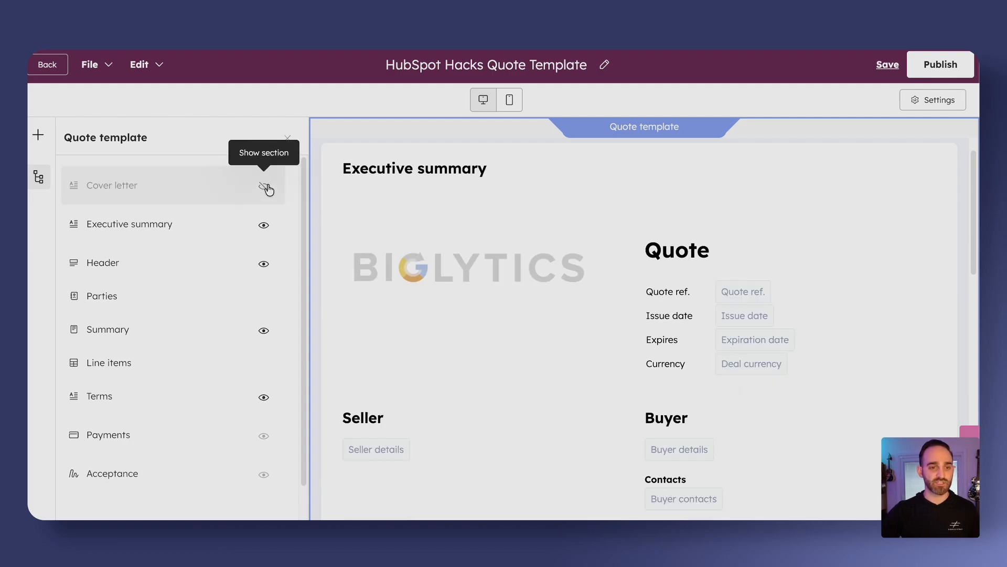
pyautogui.click(264, 226)
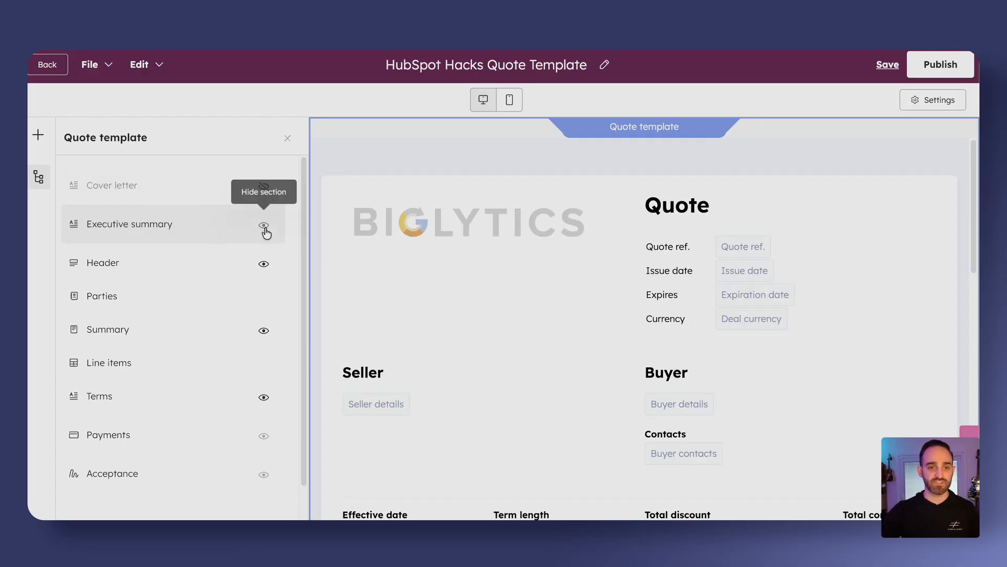
pyautogui.click(264, 226)
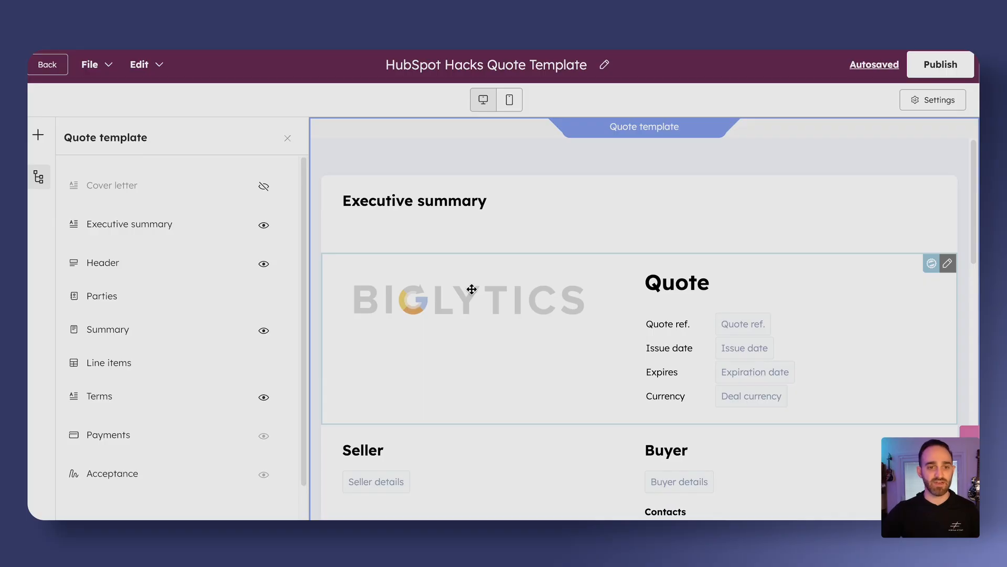
# Step: Move the Header section with the logo and quote details above the Executive summary section
pyautogui.click(472, 289)
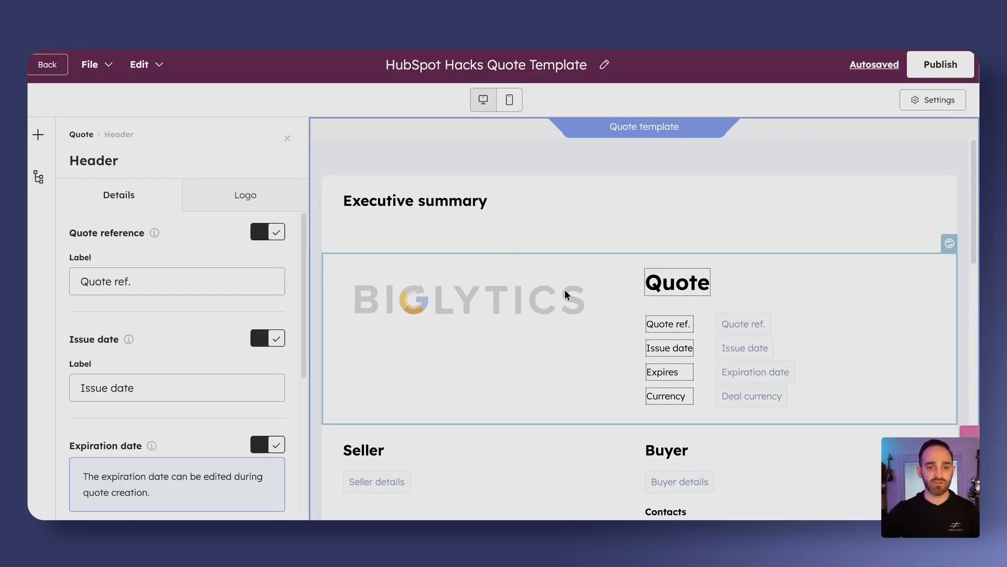
pyautogui.click(288, 138)
pyautogui.moveTo(366, 301); pyautogui.dragTo(369, 210)
pyautogui.click(38, 177)
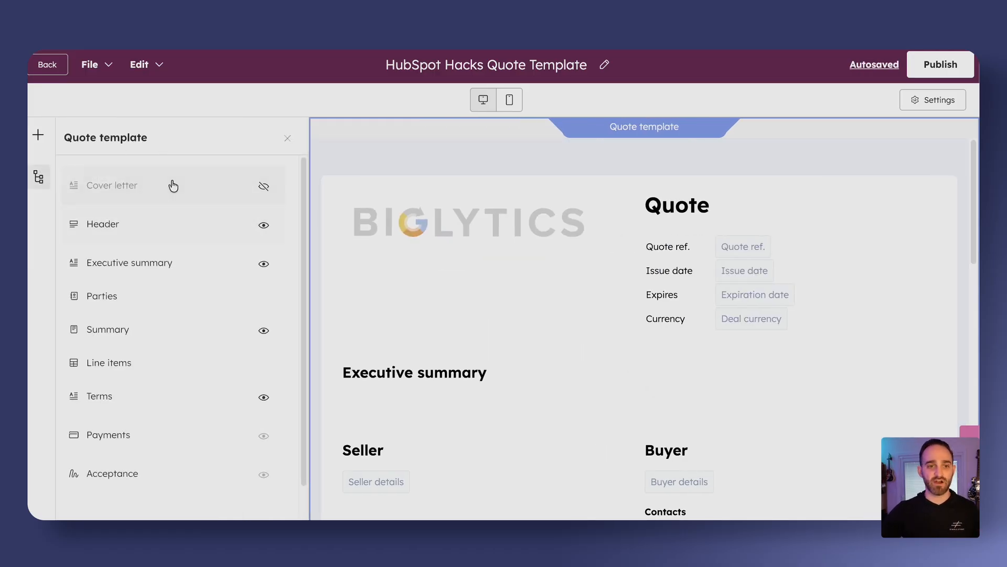
pyautogui.click(265, 187)
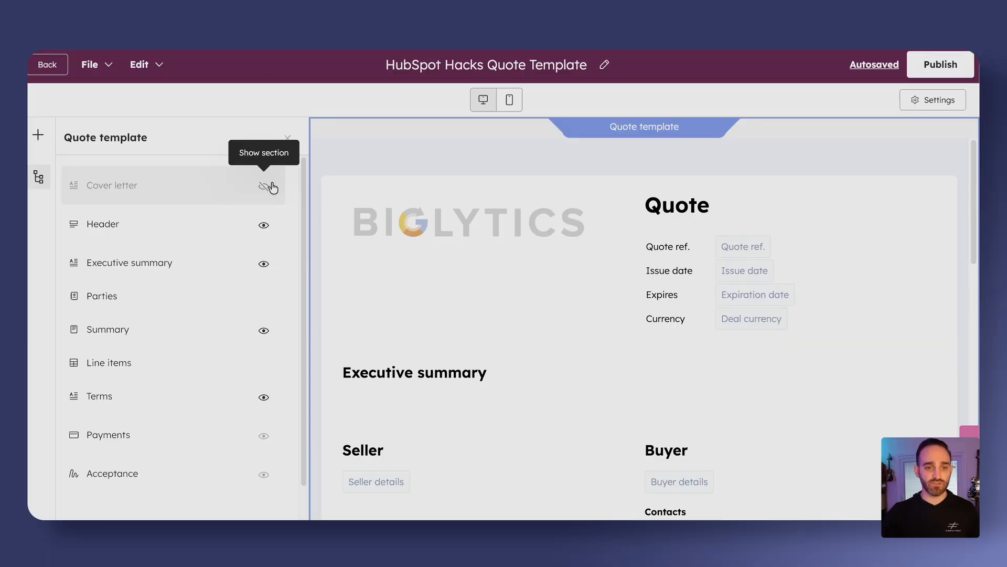
# Step: Change the "Quote" title in the Header section to "Proposals"
pyautogui.click(575, 261)
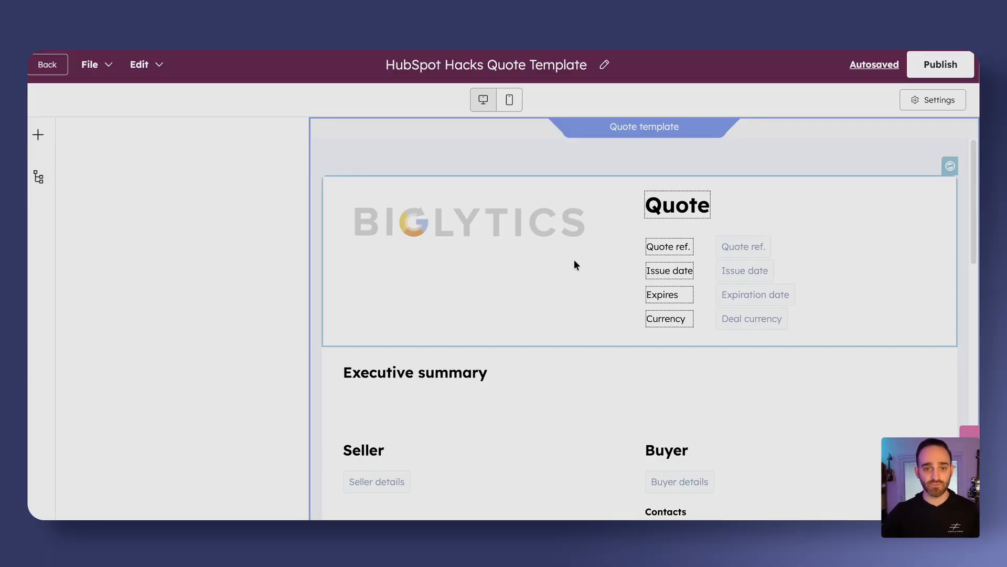
pyautogui.doubleClick(689, 205)
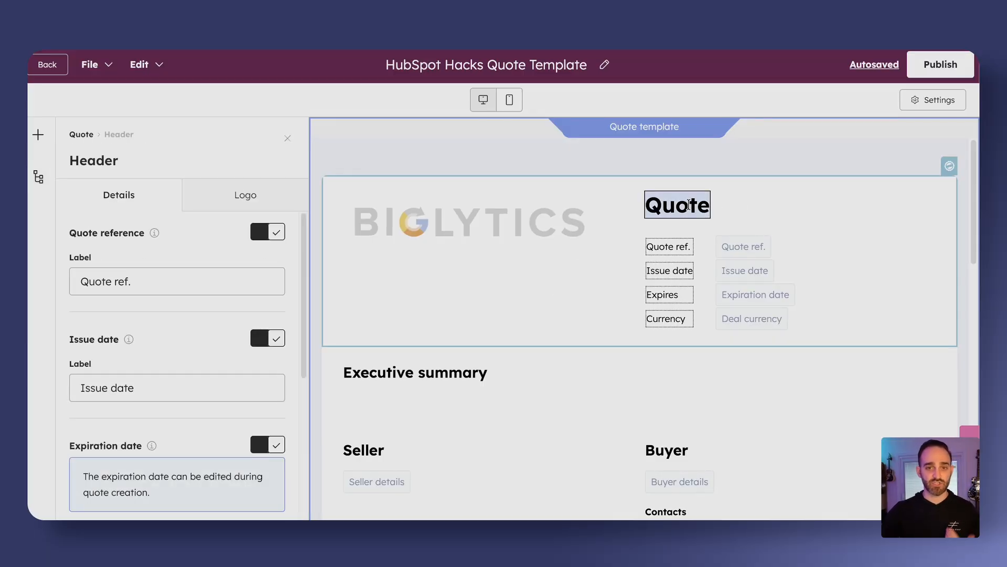
pyautogui.write('Pr')
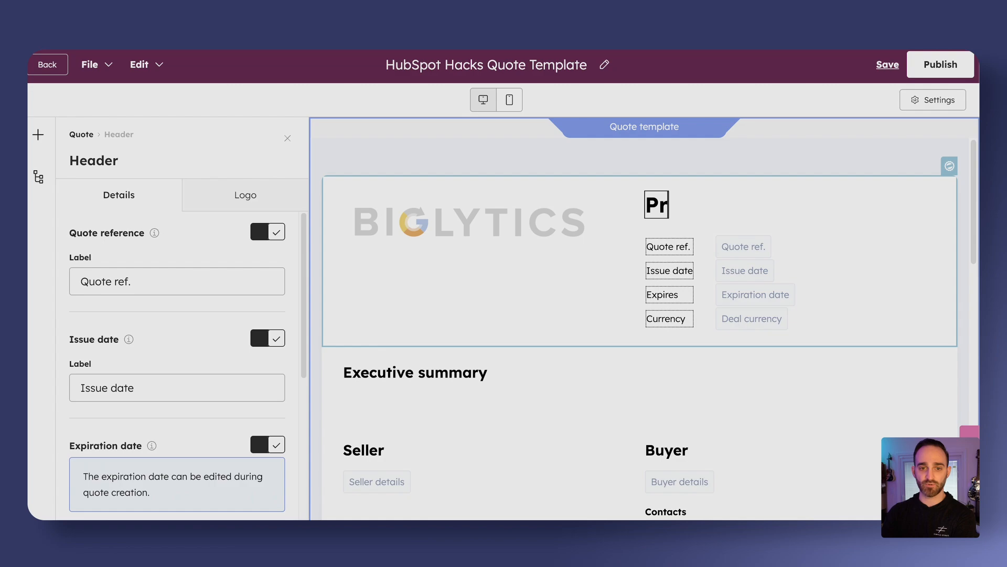
pyautogui.write('oposals')
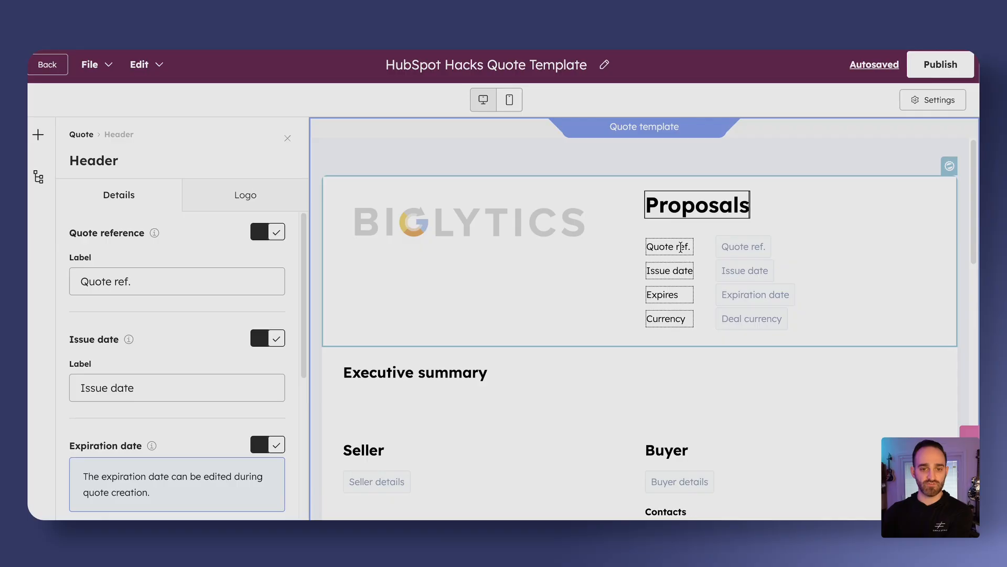
# Step: Change the Quote reference label in the Header section to "refernce", and replace it with "on the side"
pyautogui.click(681, 247)
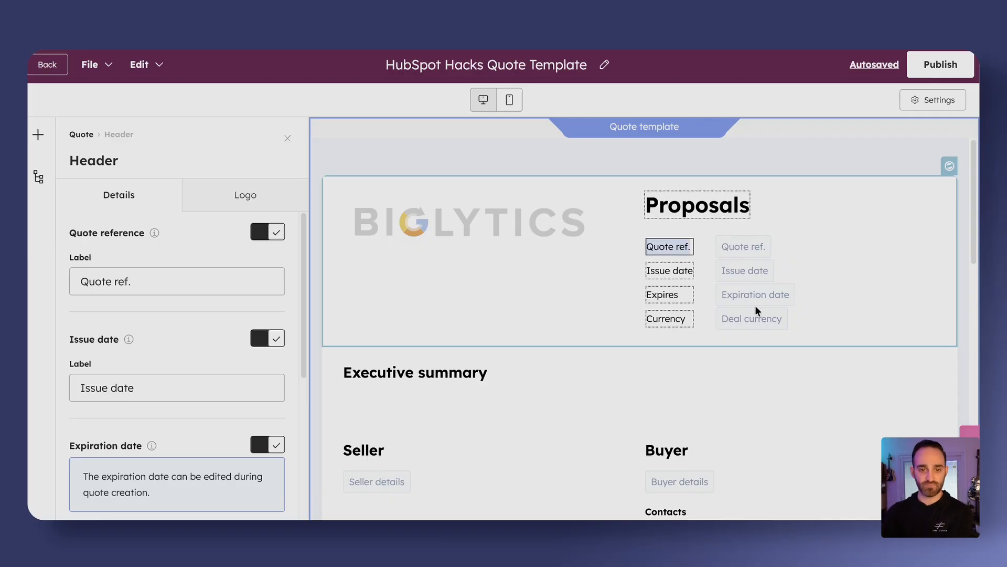
pyautogui.write('refernce')
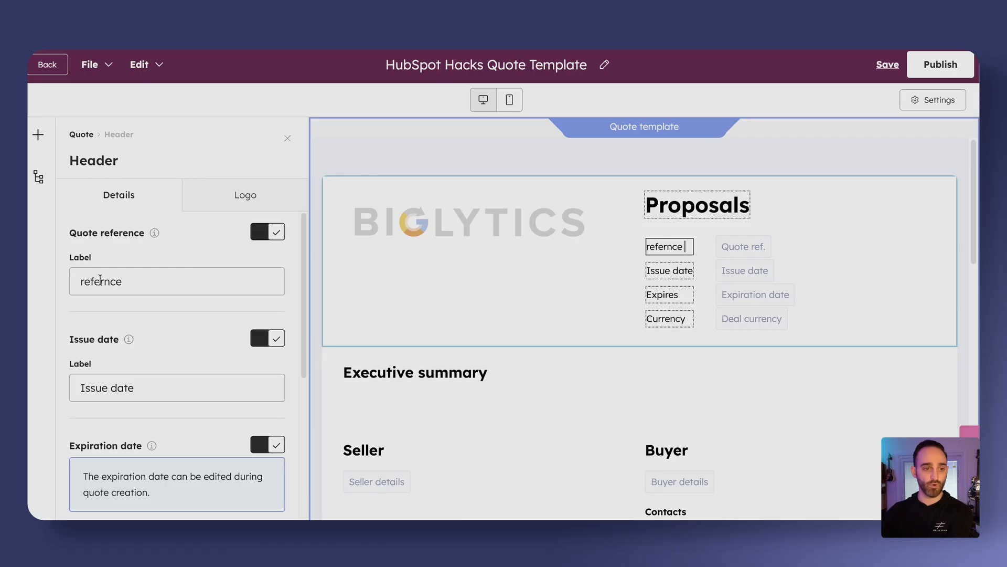
pyautogui.moveTo(141, 281); pyautogui.dragTo(53, 278)
pyautogui.write('on the')
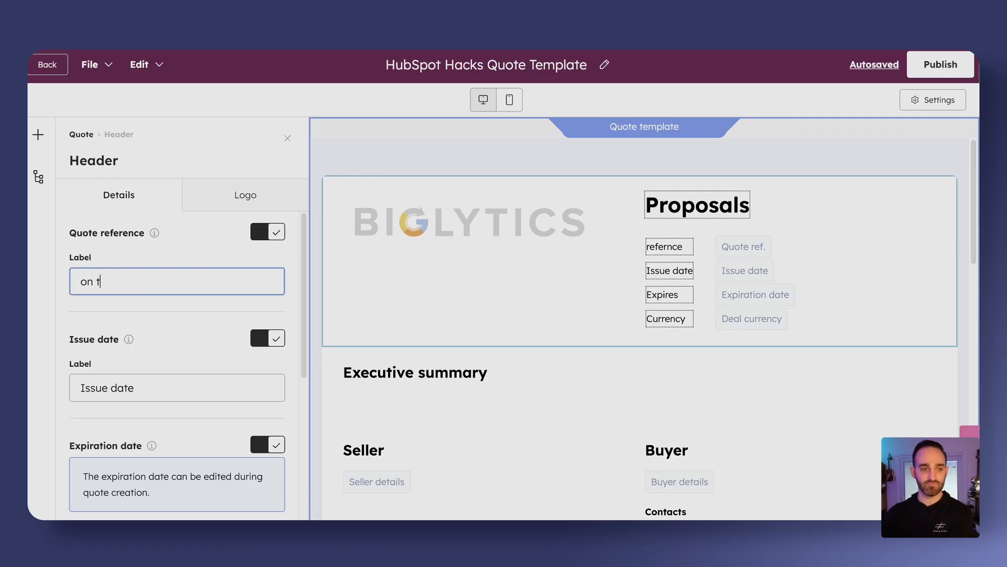
pyautogui.write(' side')
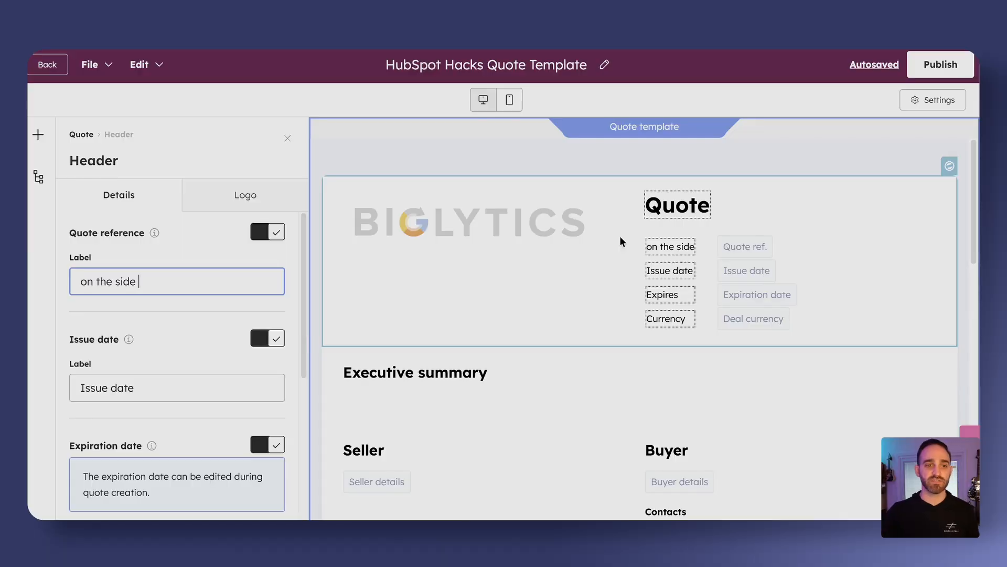
# Step: Hide the Quote reference, Issue date, Expiration date and Currency fields in the Header section
pyautogui.click(276, 232)
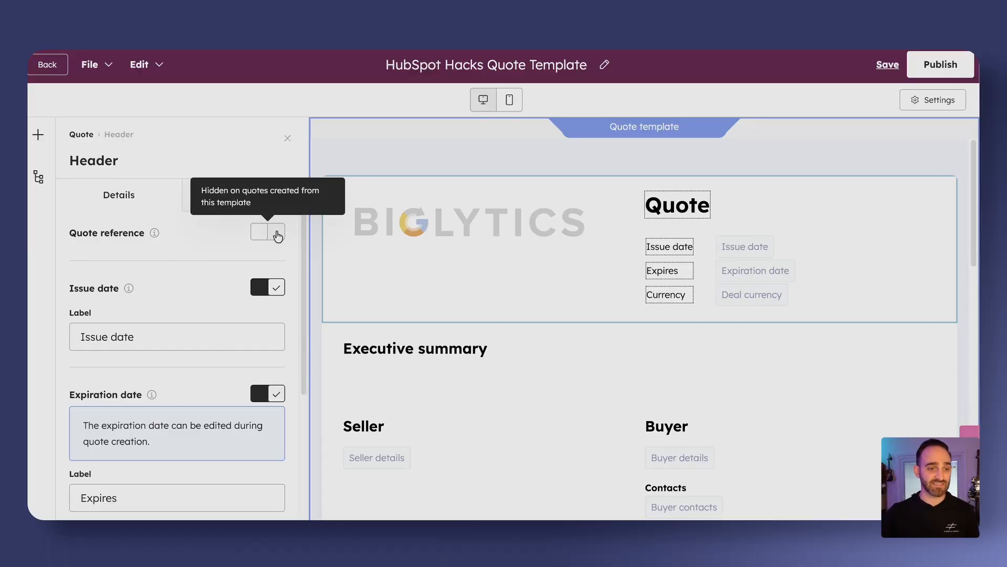
pyautogui.click(263, 294)
pyautogui.click(269, 342)
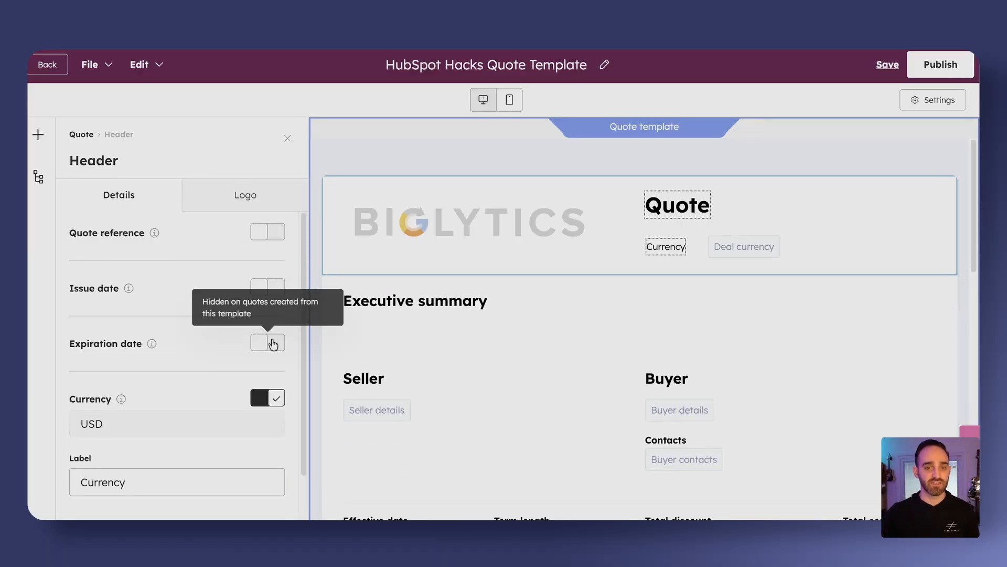
pyautogui.click(272, 397)
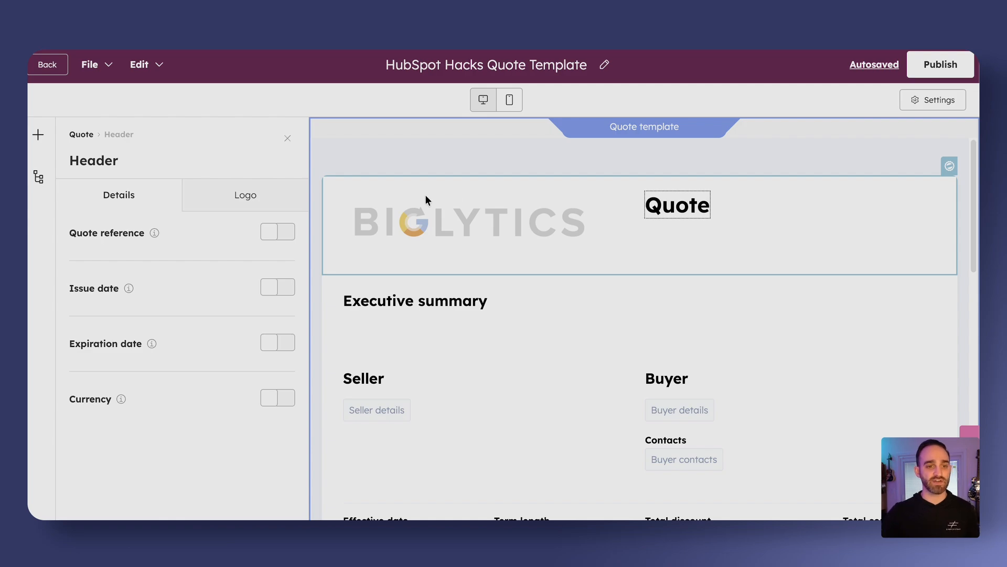
# Step: Try overriding the default logo in the Header section and browse the available images for a replacement
pyautogui.click(263, 198)
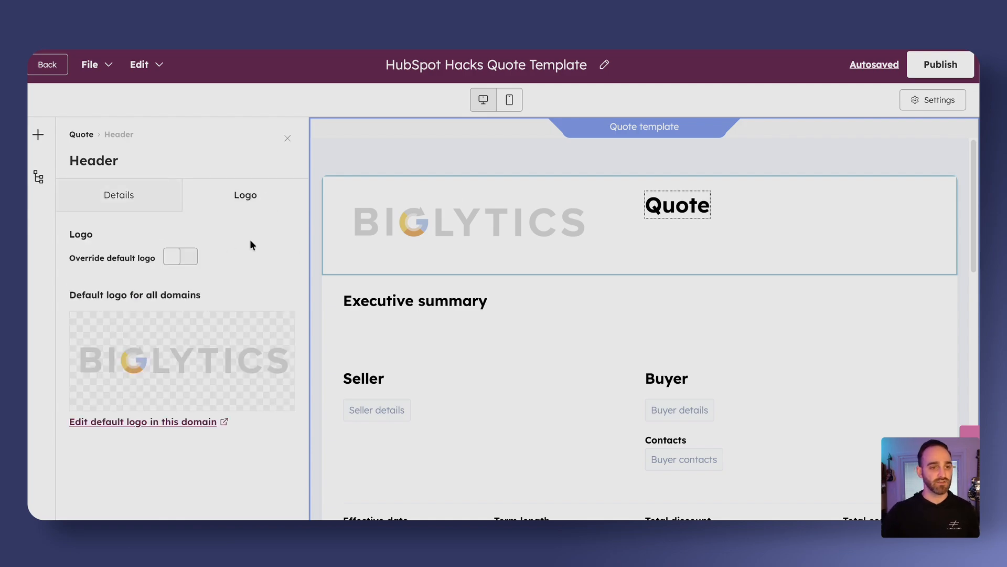
pyautogui.click(173, 264)
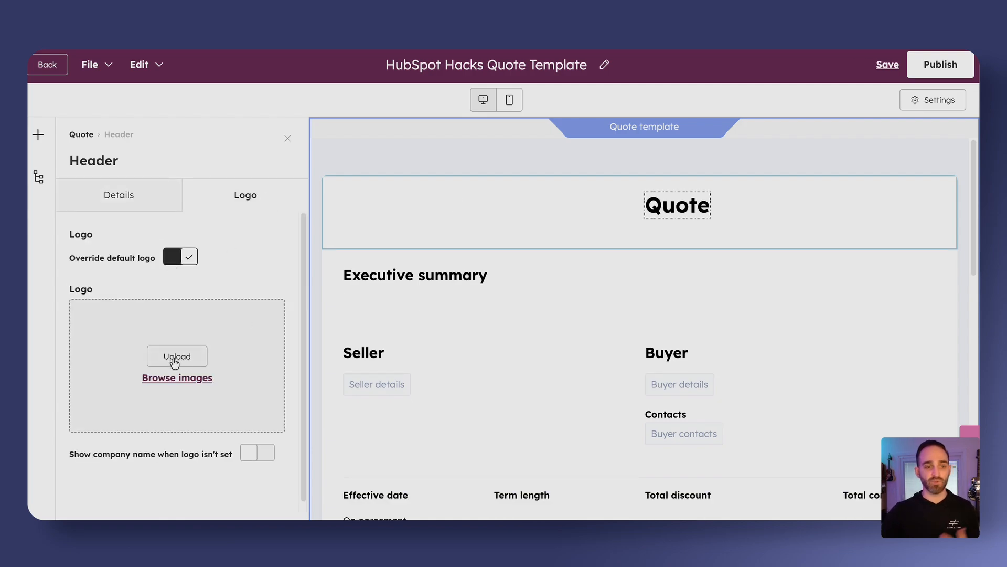
pyautogui.click(188, 378)
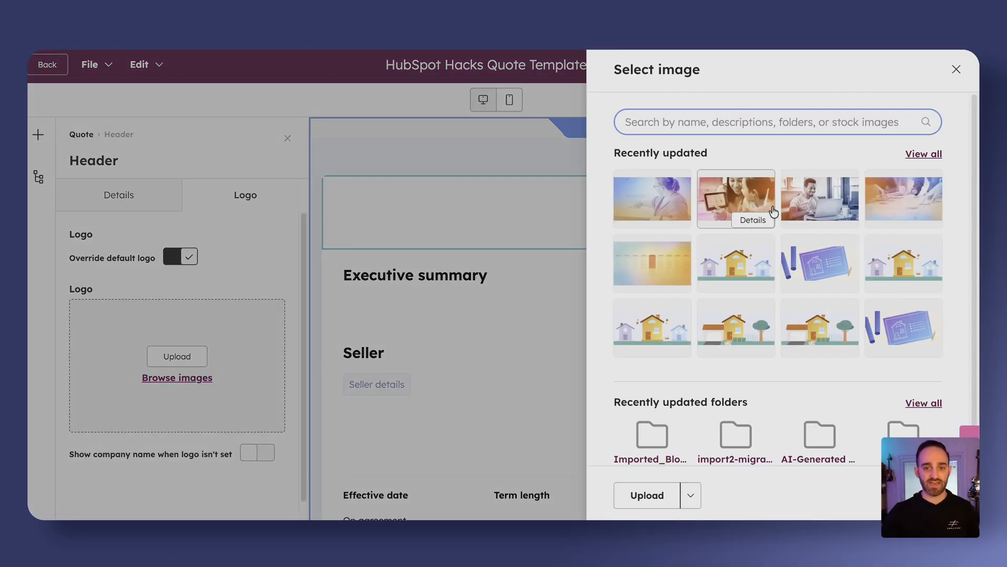
pyautogui.scroll(-1, 825, 267)
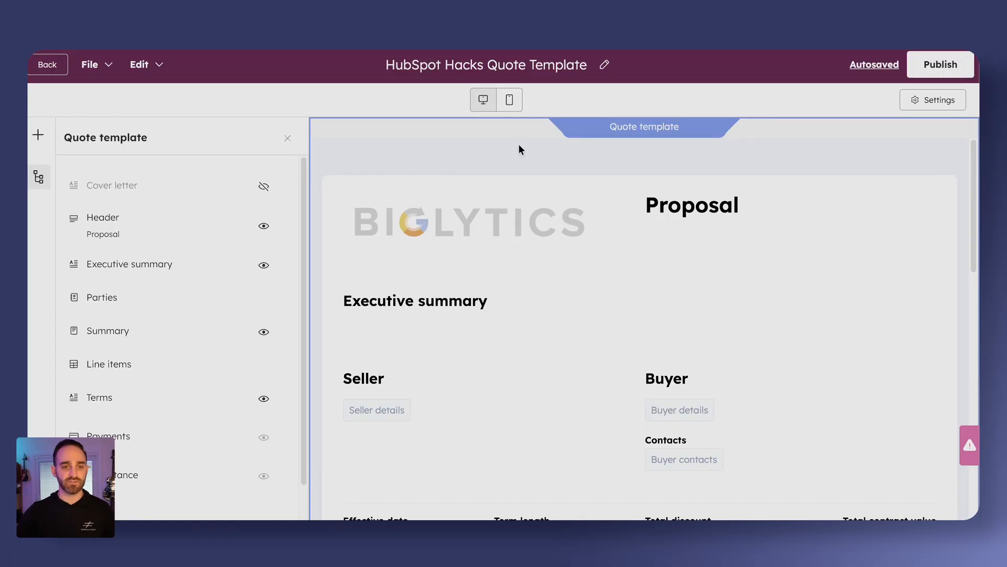
# Step: Retitle the Executive summary section "Project Overview" and fill its body with the proposal text beginning "{{ company name }} is seeking a strategic partner"
pyautogui.click(449, 302)
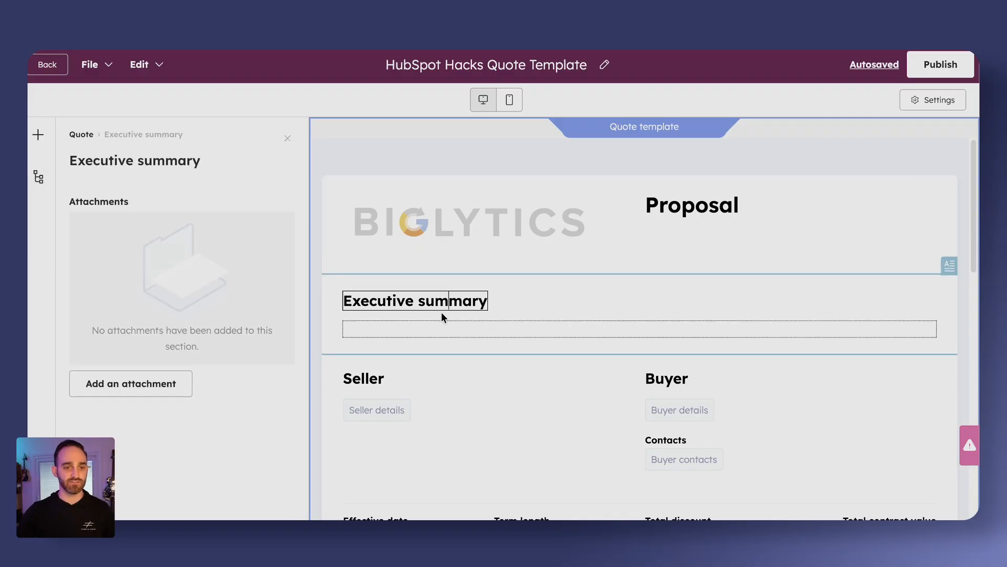
pyautogui.click(514, 330)
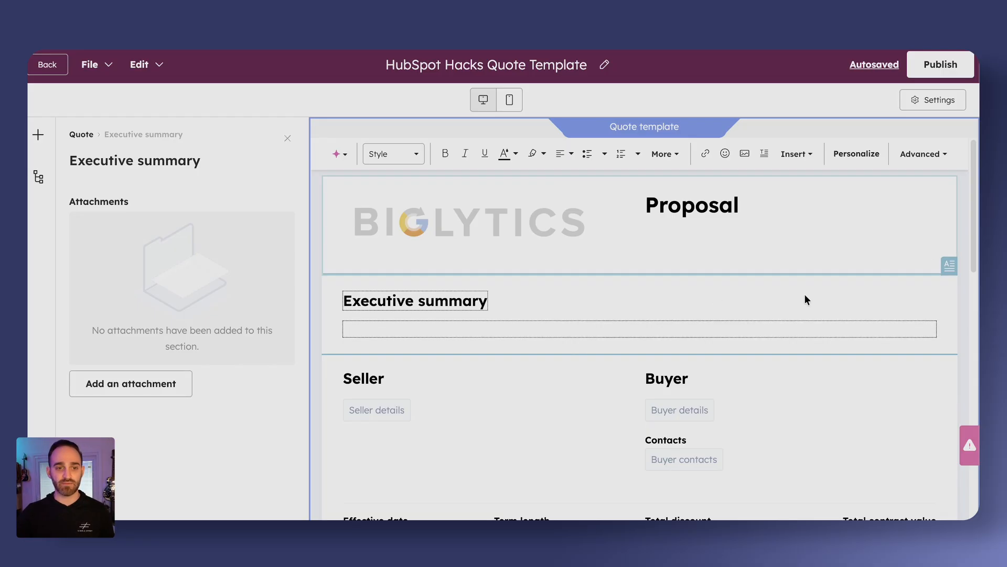
pyautogui.click(408, 306)
pyautogui.tripleClick(415, 299)
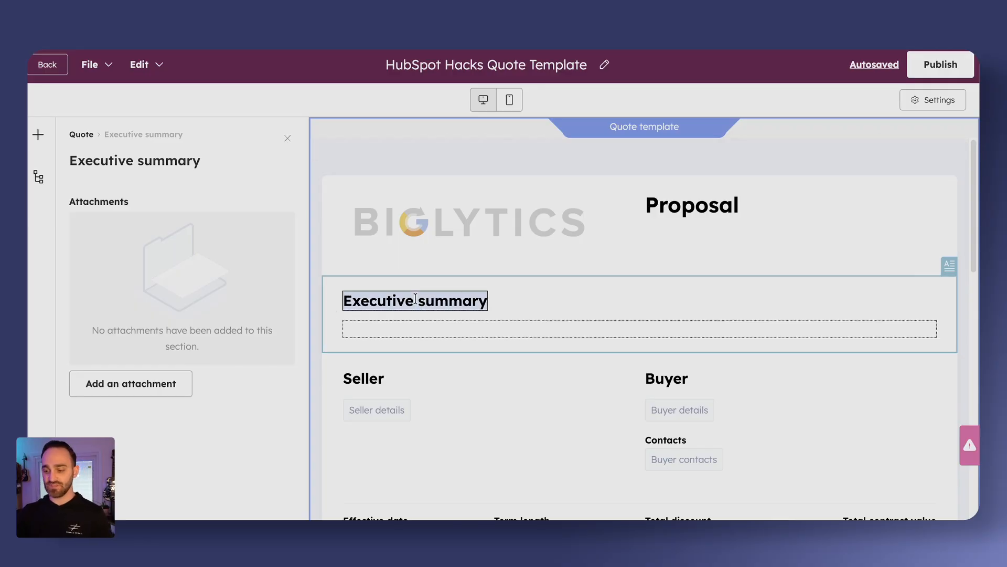
pyautogui.write('Proje')
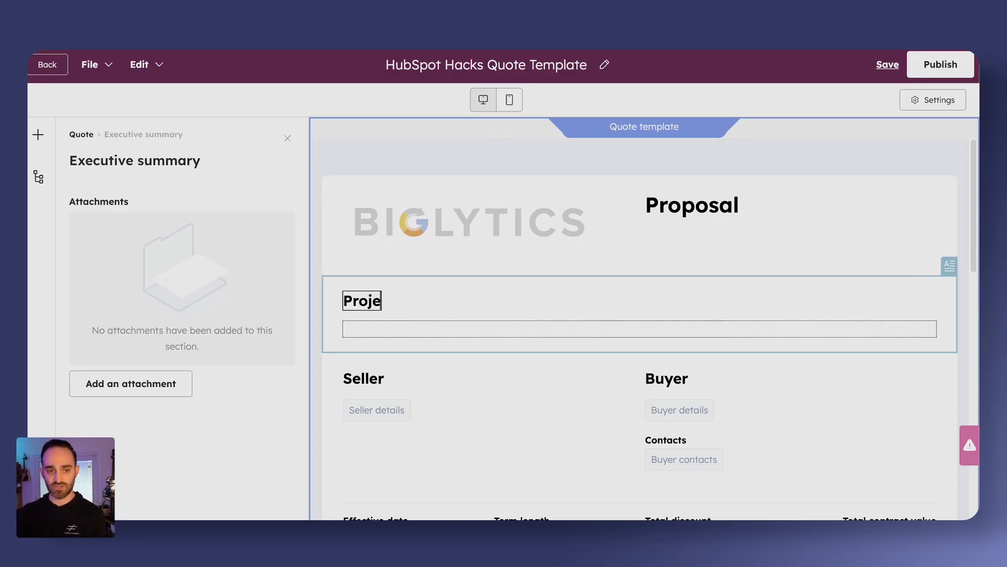
pyautogui.write('ct Overview')
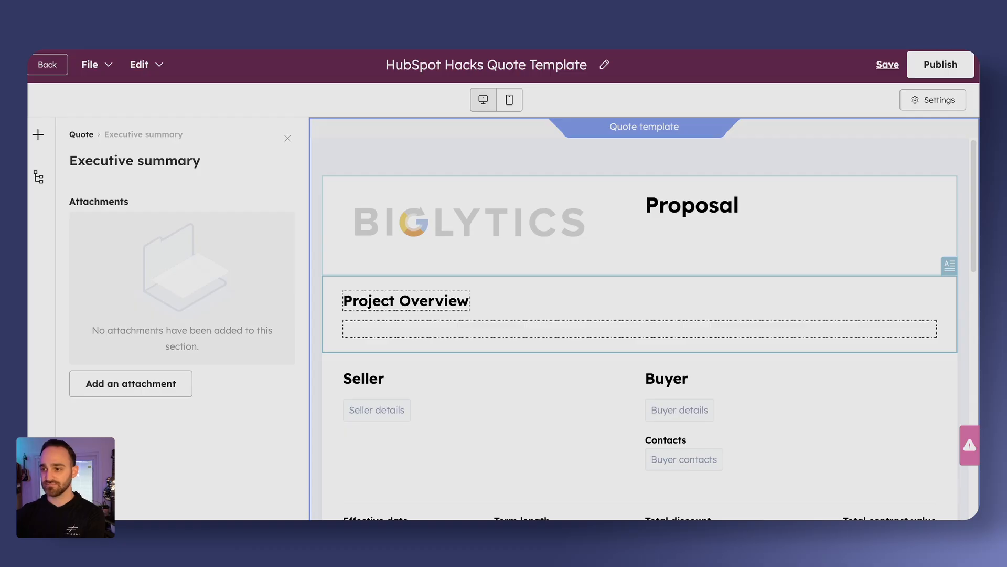
pyautogui.click(433, 329)
pyautogui.write('{{ company name }} is seeking a strategic partner to help streamline their marketing and sales operations inside HubSpot. This proposal outlines a recommended approach to optimize the existing portal, improve cross-team reporting, and establish a scalable foundation to support {{ company name }}’s growth goals. Our team will conduct a full audit of the current HubSpot configuration, identify areas of friction across lifecycle stages, deal pipelines, and data architecture, and implement systemwide improvements. The goal is to ensure that HubSpot becomes the single source of truth for revenue operations and provides clear visibility for leadership, marketing, and sales. The engagement includes configuration, cleanup, documentation, training, and support — all designed to give {{ company name }} a streamlined, easy-to-understand HubSpot environment that empowers your teams to move faster and make better decisions.')
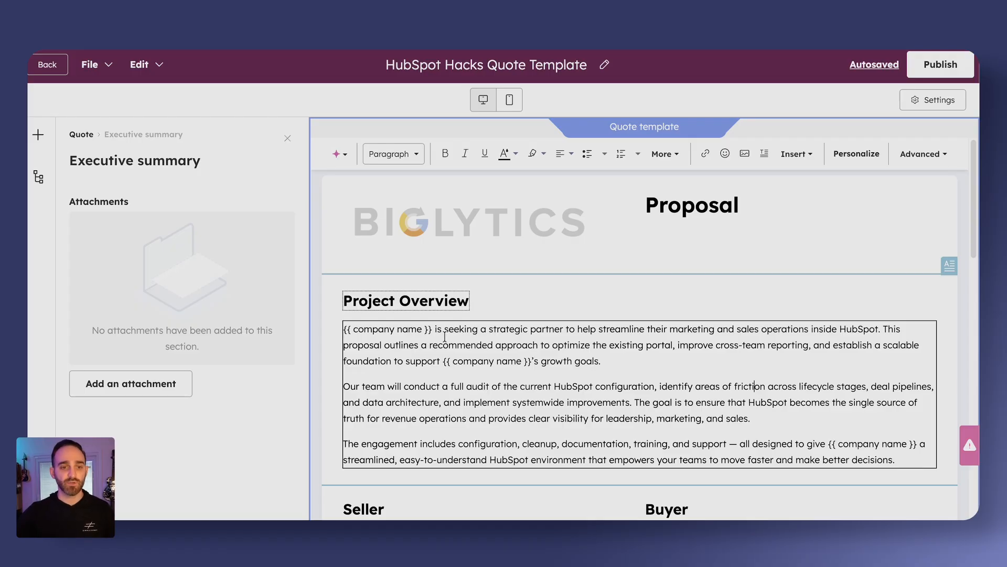
# Step: Replace the first {{ company name }} placeholder with the Primary Company "Company name" token, using "Signing Company" as the fallback value
pyautogui.moveTo(433, 329); pyautogui.dragTo(343, 329)
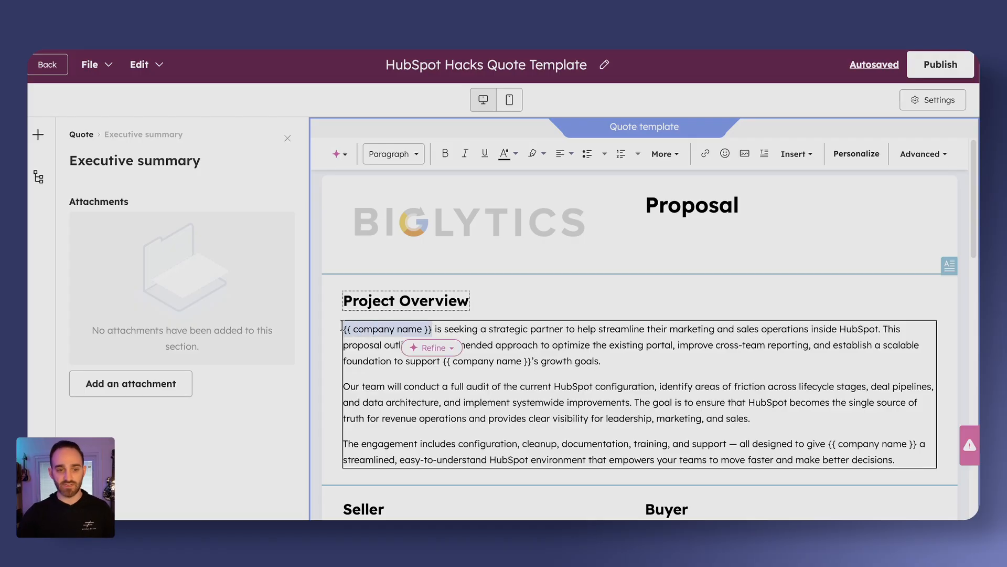
pyautogui.press('BackSpace')
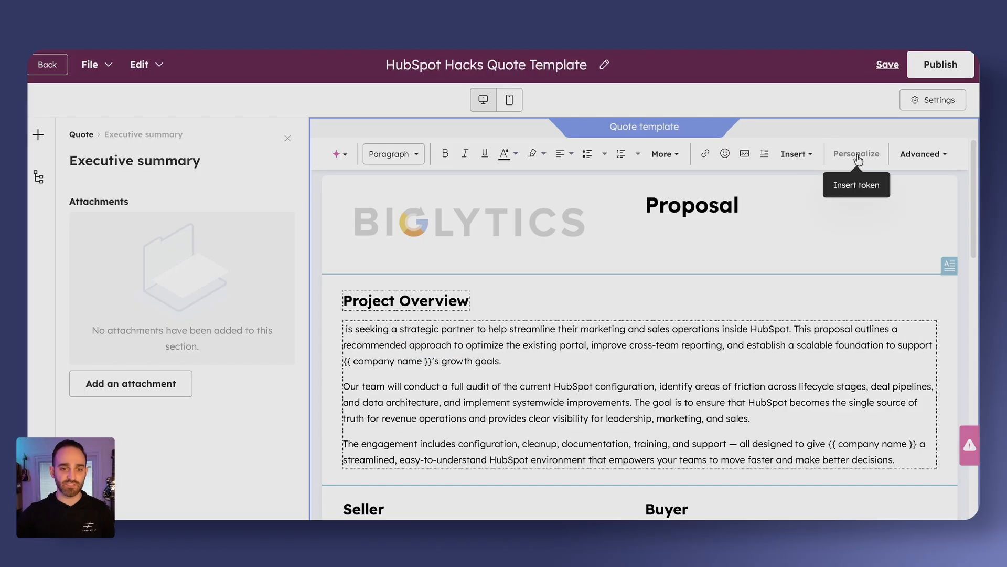
pyautogui.click(856, 153)
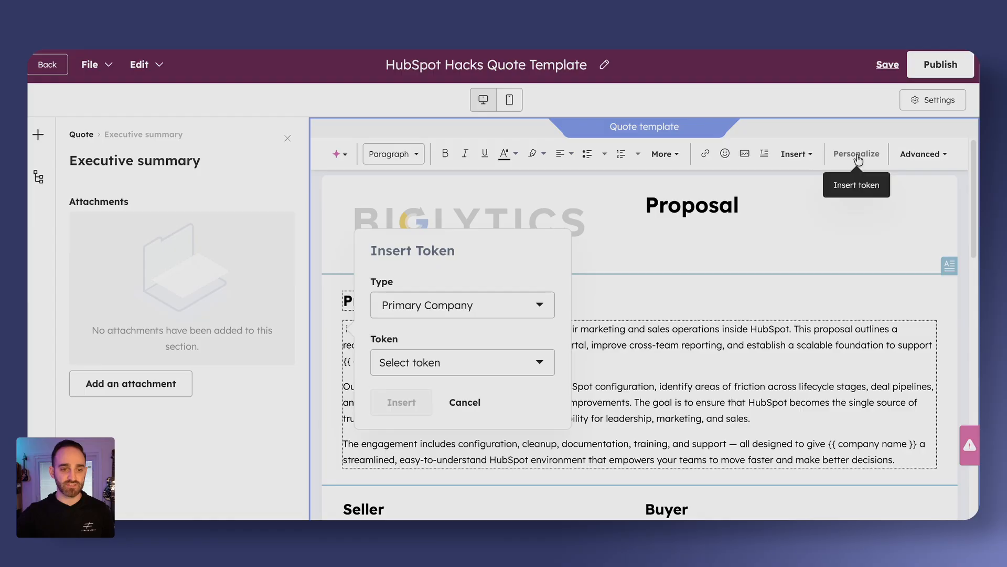
pyautogui.click(466, 361)
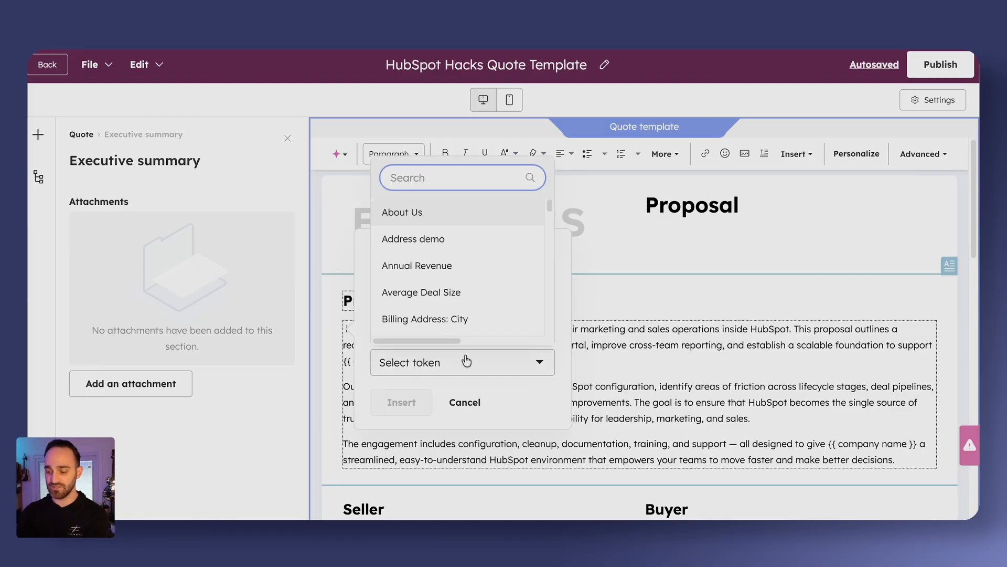
pyautogui.write('name')
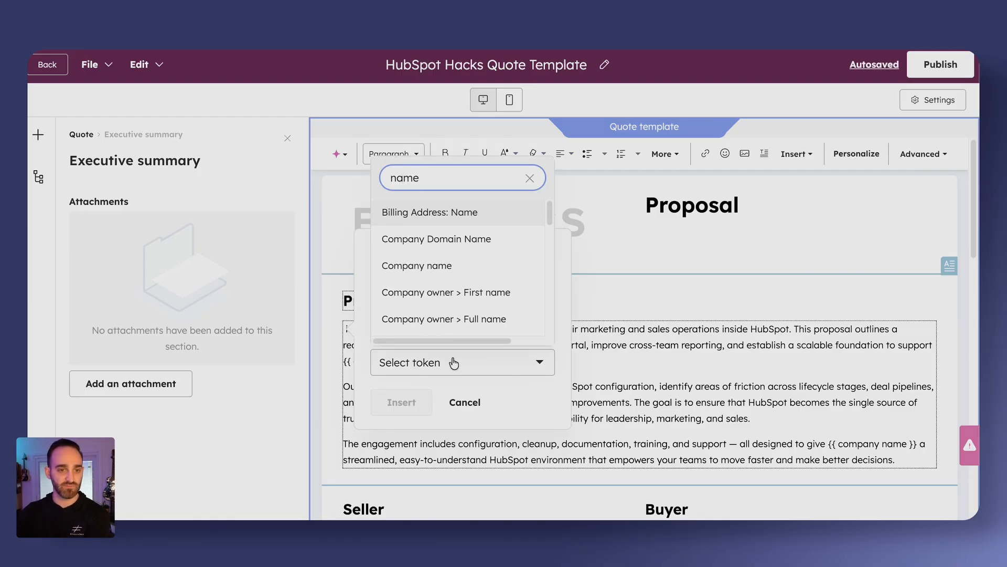
pyautogui.click(438, 267)
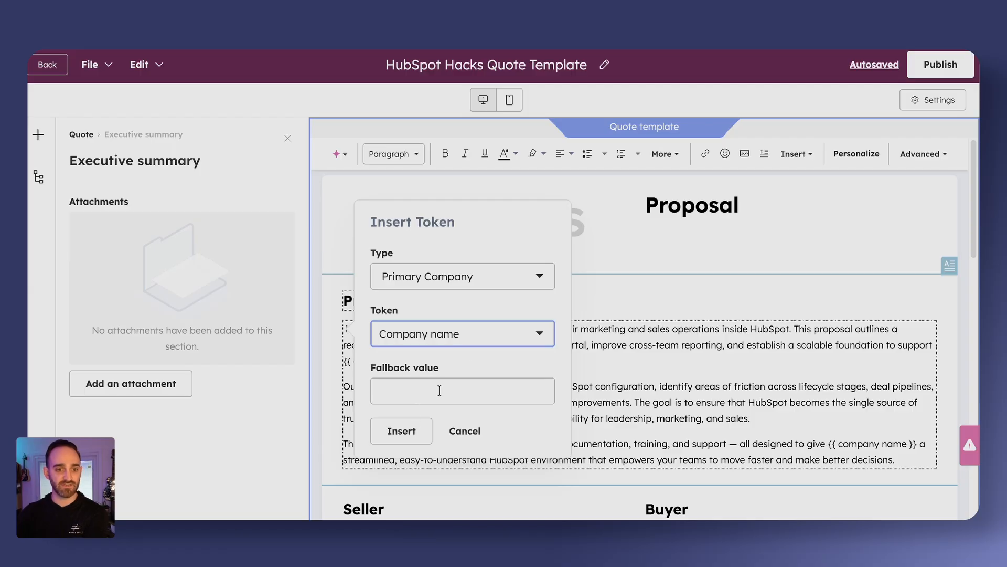
pyautogui.click(421, 390)
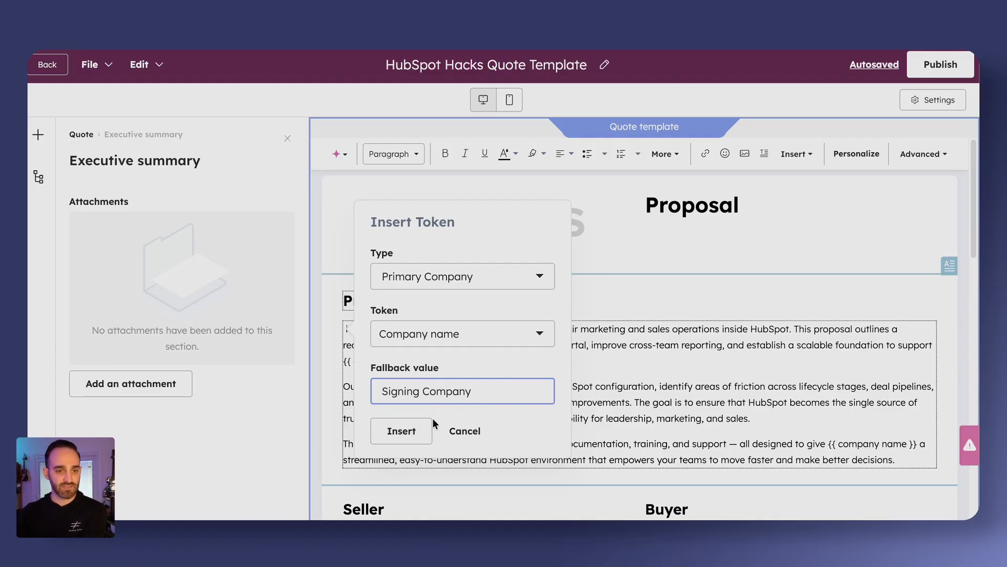
pyautogui.click(409, 429)
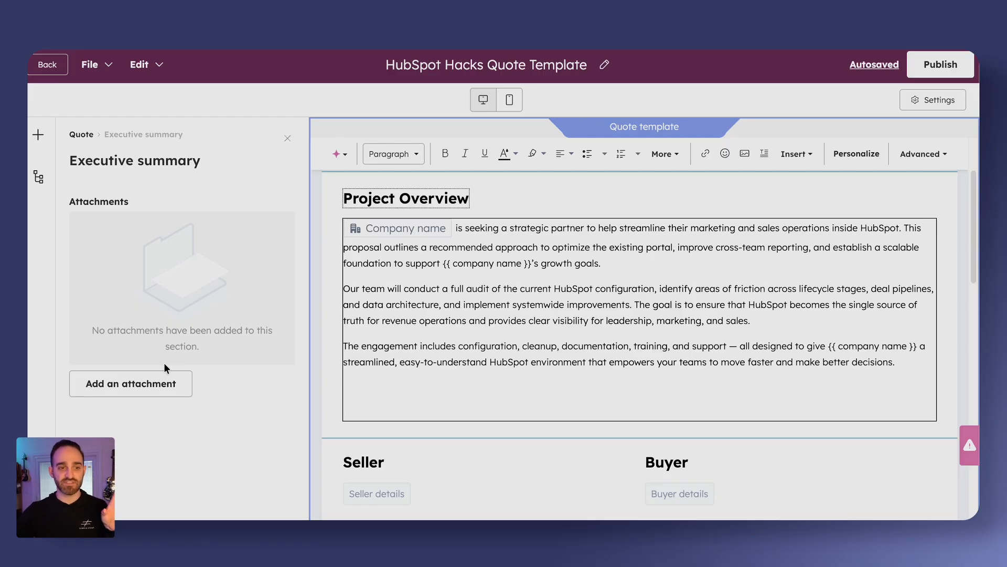
# Step: Attach the document HH_SMART PROPERTIES_V2.pdf to the Executive summary section
pyautogui.click(173, 384)
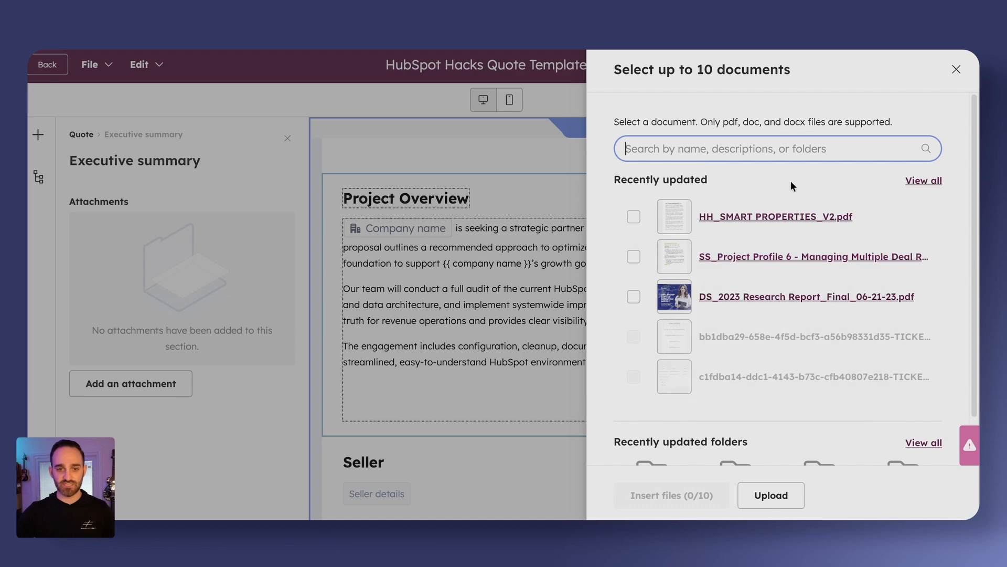
pyautogui.click(634, 217)
pyautogui.click(698, 495)
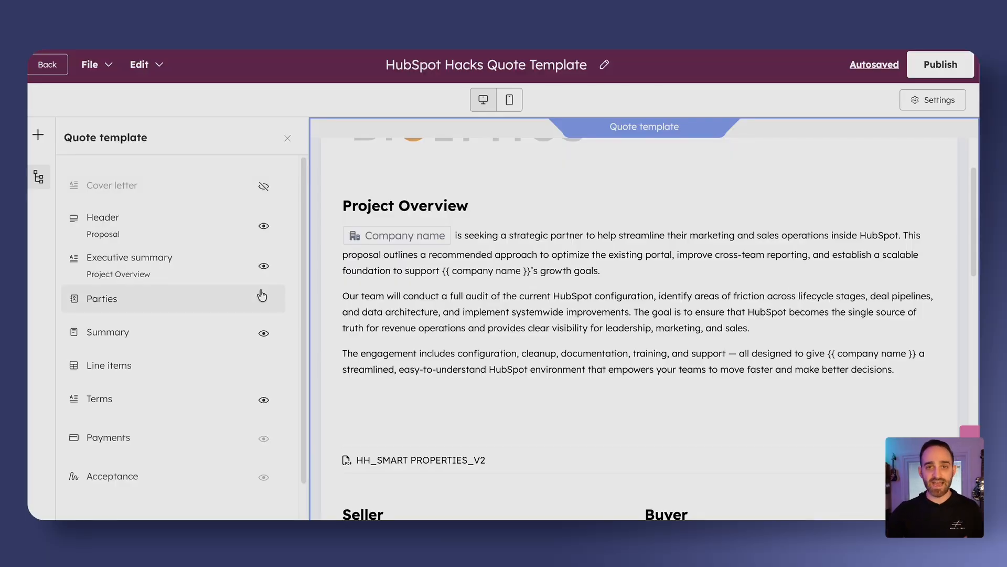
# Step: Add a content section above the Seller and Buyer details and insert the first recently updated image into its body
pyautogui.click(42, 139)
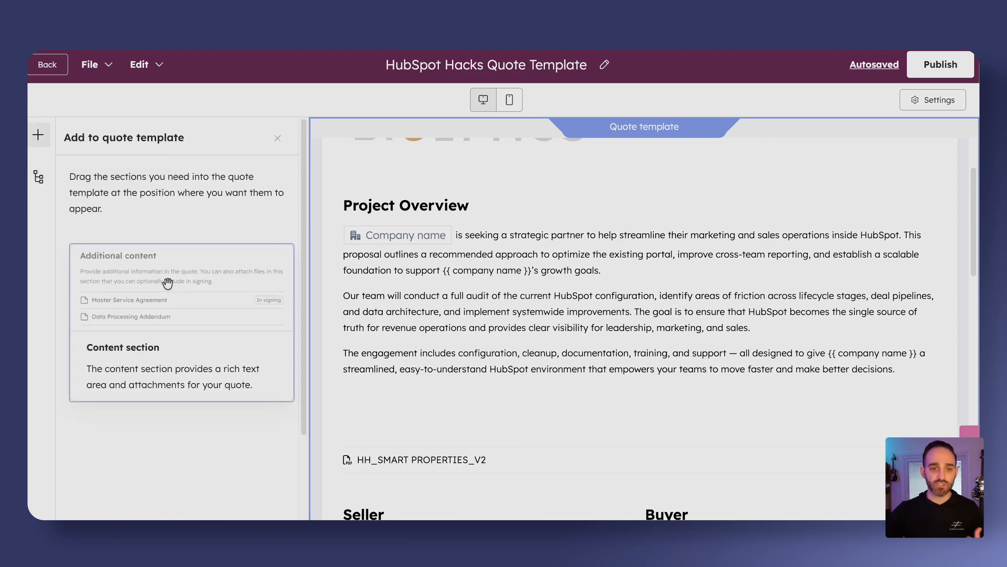
pyautogui.moveTo(168, 284); pyautogui.dragTo(474, 441)
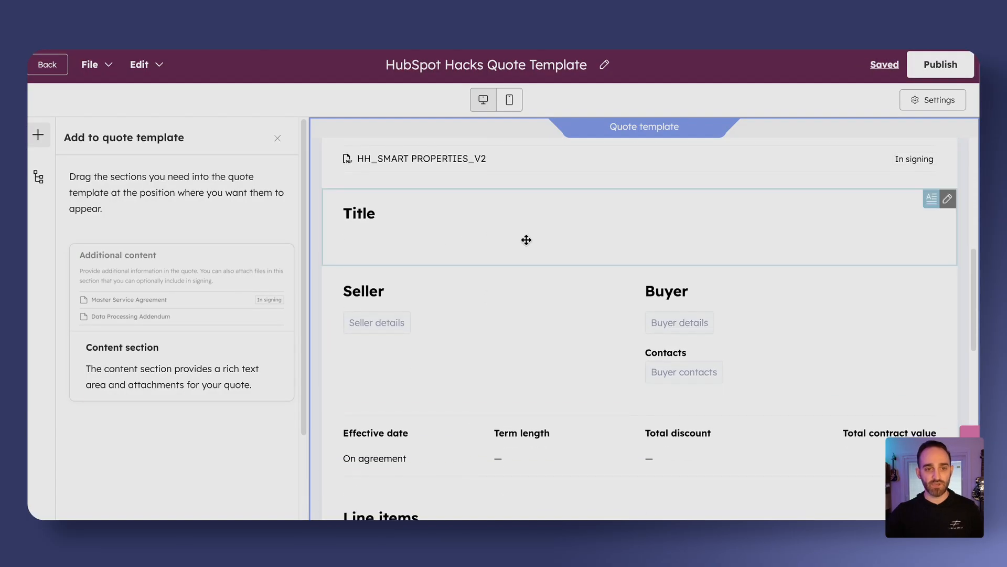
pyautogui.click(489, 236)
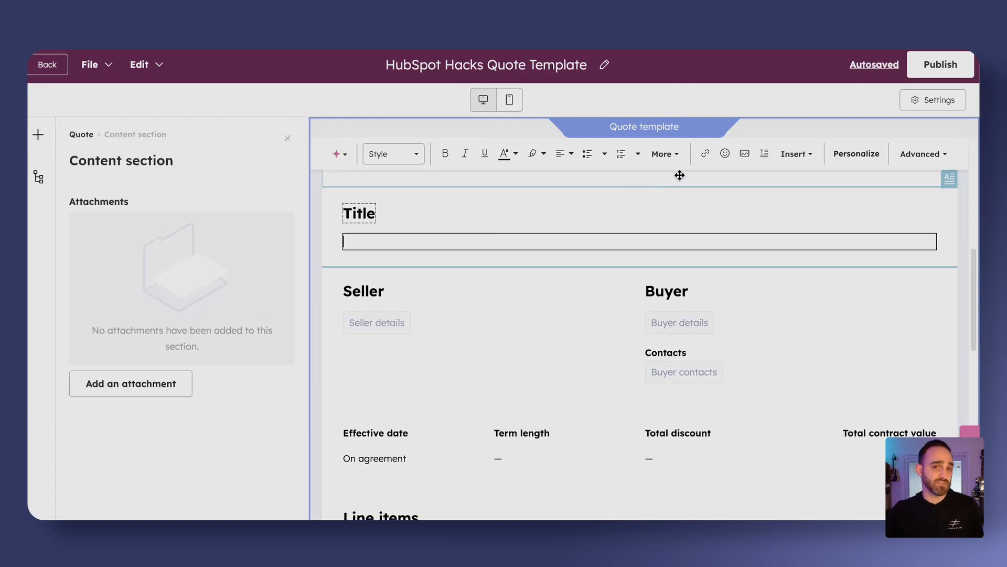
pyautogui.click(747, 153)
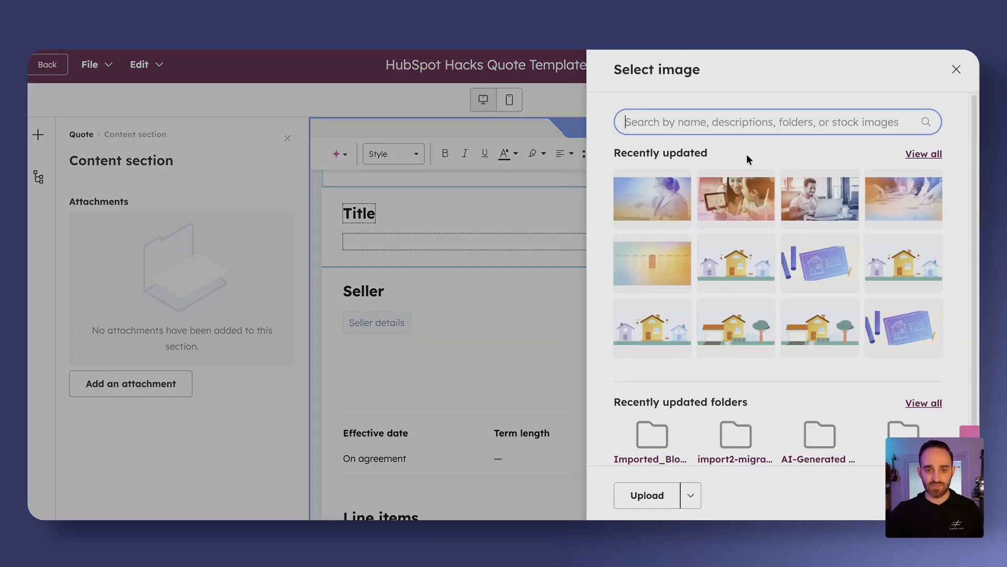
pyautogui.click(649, 211)
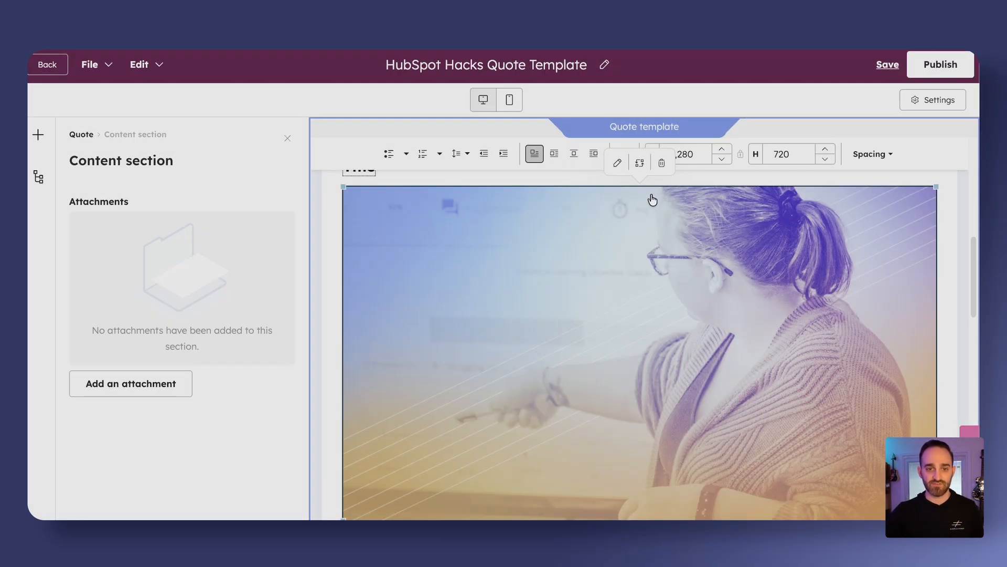
# Step: Shrink the content section's image to about 403 × 227 and center-align it
pyautogui.scroll(-2, 737, 362)
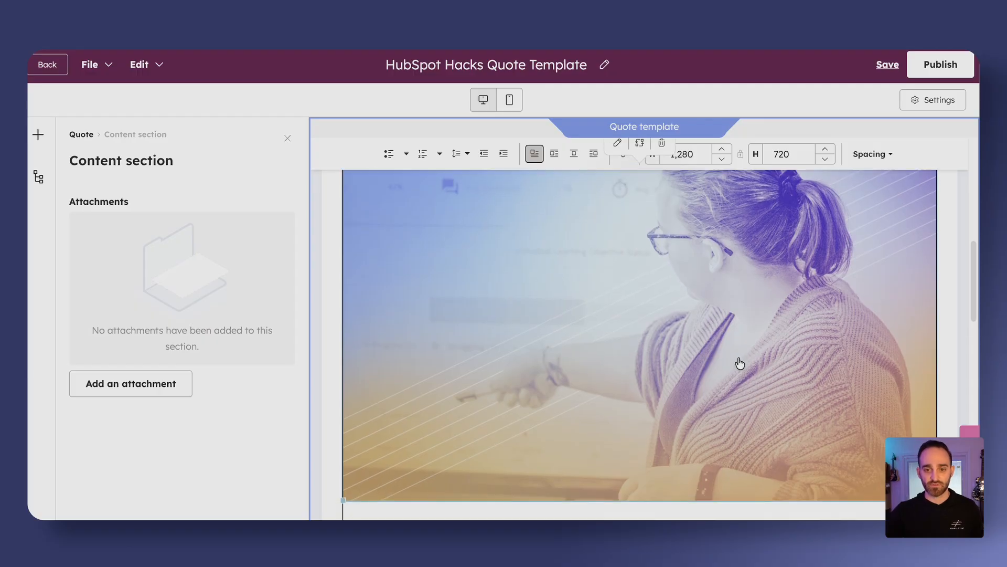
pyautogui.moveTo(936, 421); pyautogui.dragTo(612, 280)
pyautogui.scroll(2, 666, 303)
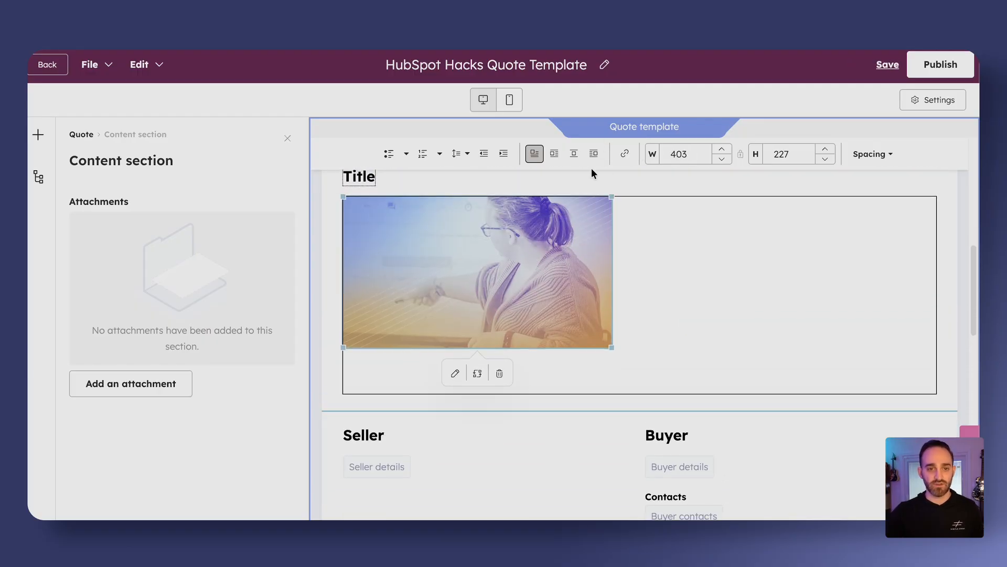
pyautogui.click(574, 153)
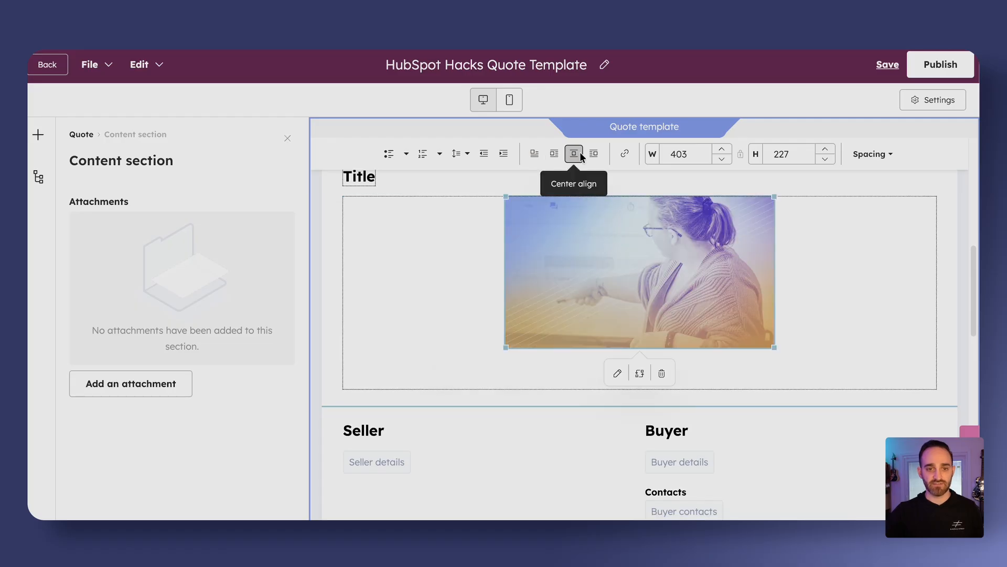
# Step: Move the content section's image back to the left edge and insert a table of 3 columns and 6 rows below it
pyautogui.click(534, 153)
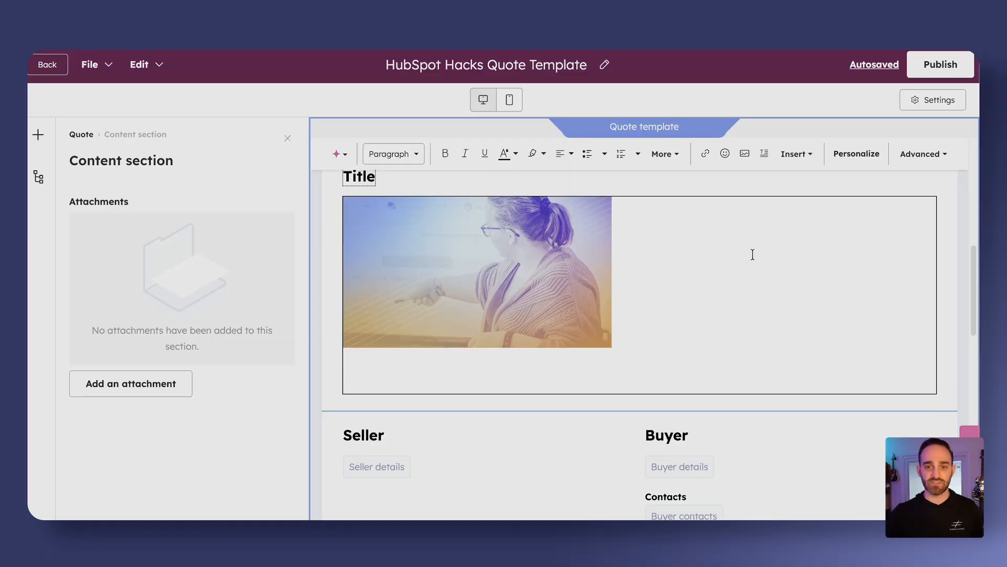
pyautogui.click(810, 158)
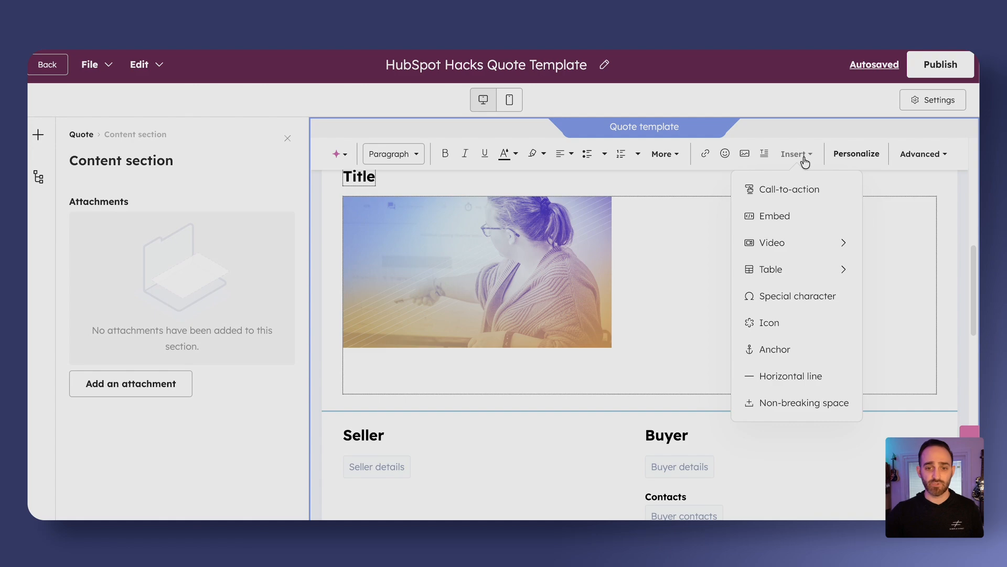
pyautogui.moveTo(786, 255)
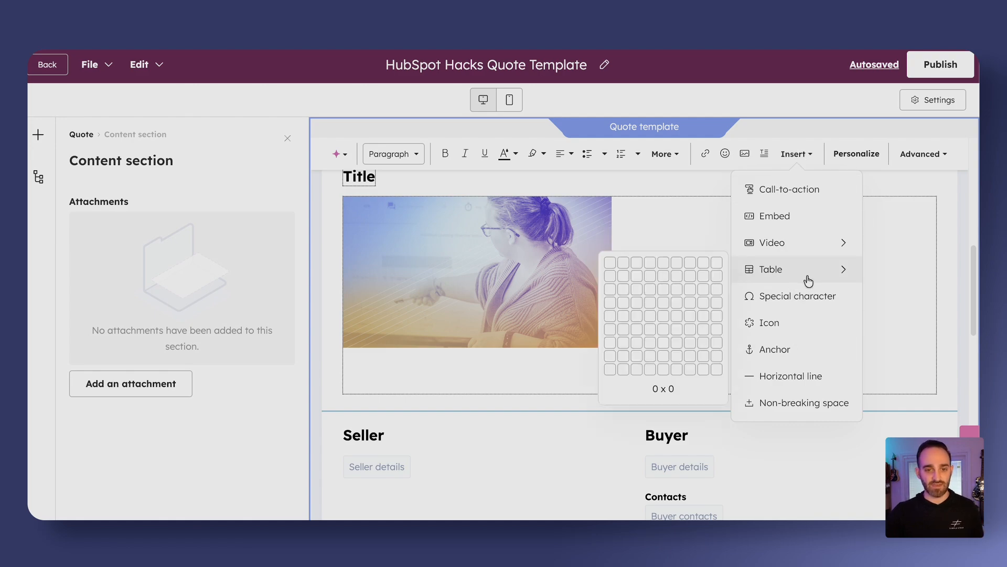
pyautogui.click(637, 329)
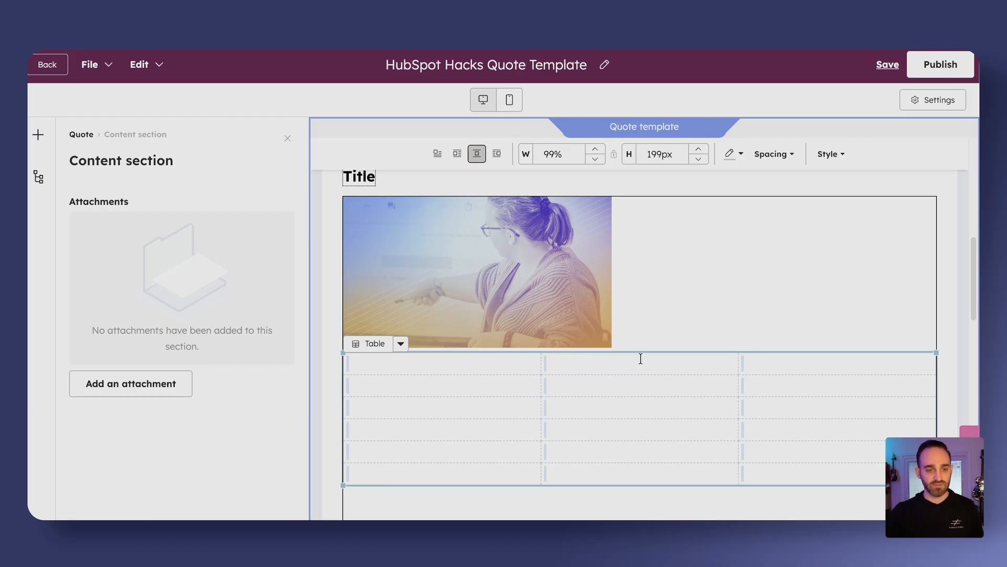
# Step: Label the first two cells in the table's top row "Dates" and "Responsible"
pyautogui.click(490, 362)
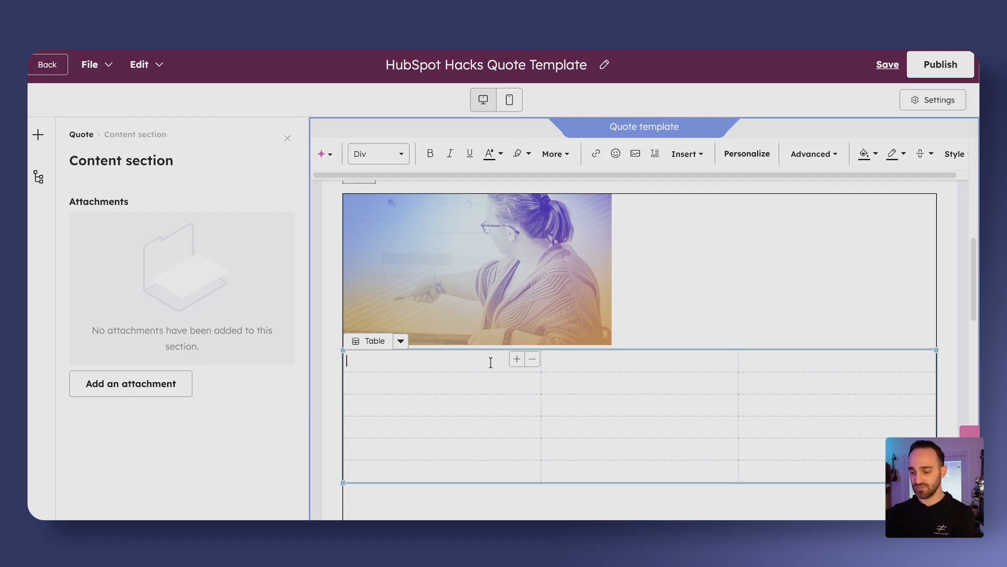
pyautogui.write('Dates')
pyautogui.press('Tab')
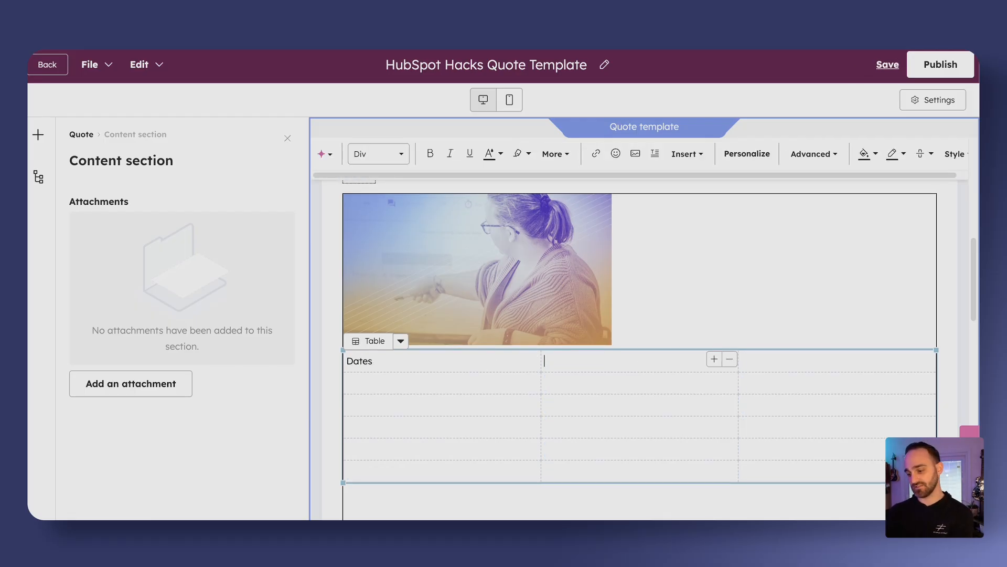
pyautogui.write('Responsible')
pyautogui.press('Tab')
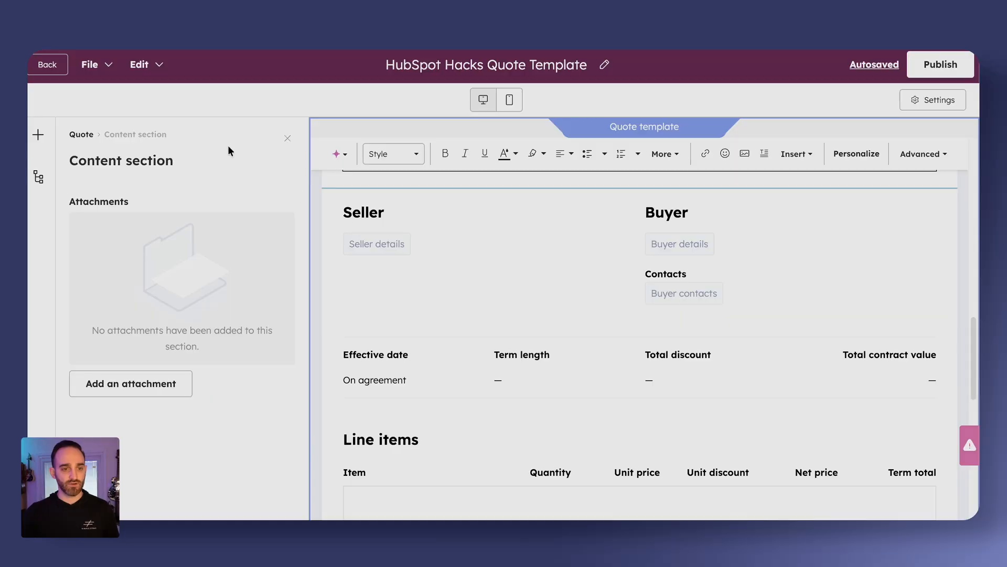
# Step: Examine the settings of the Parties section and of the Summary section, including effective date and term length
pyautogui.click(475, 280)
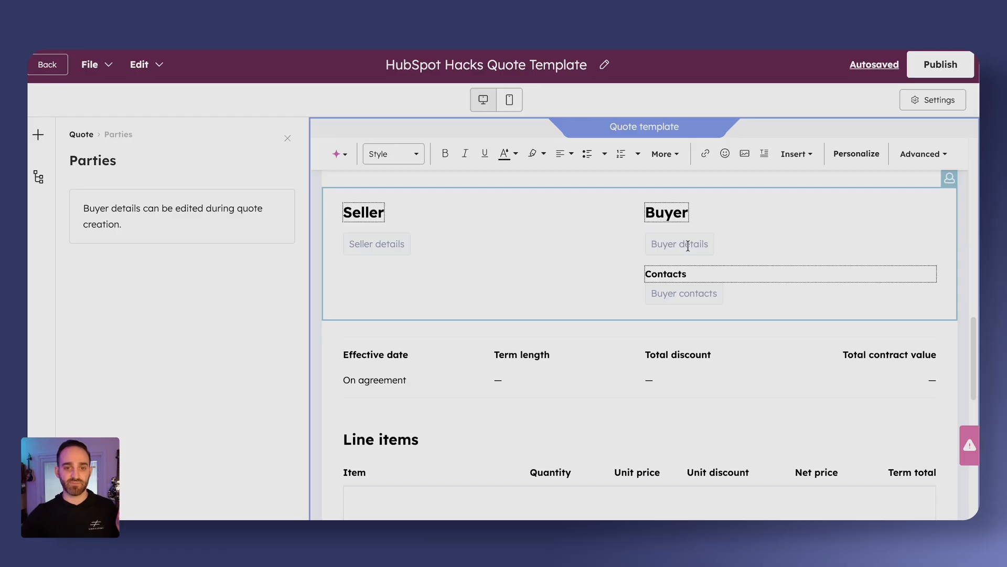
pyautogui.click(456, 368)
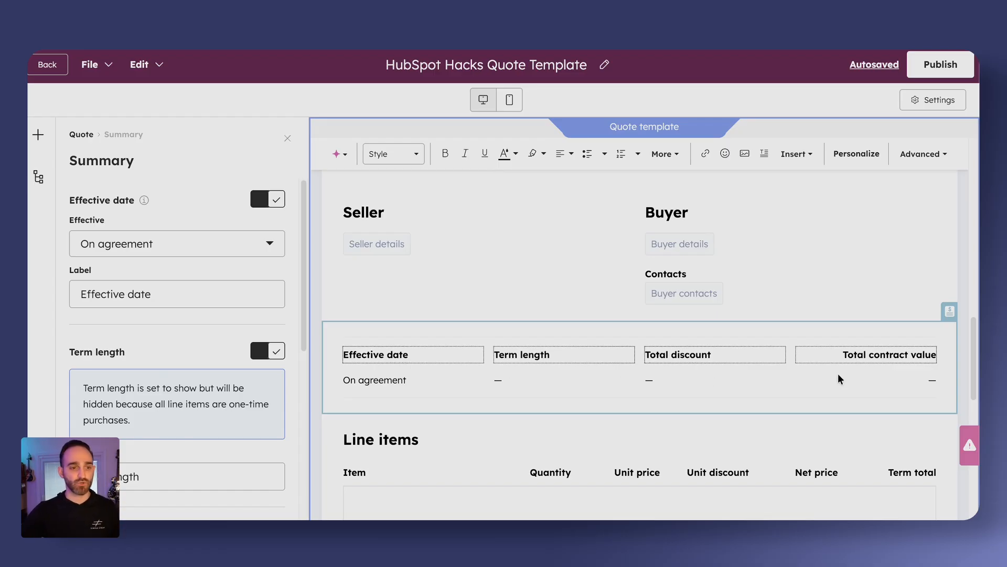
pyautogui.scroll(-2, 276, 344)
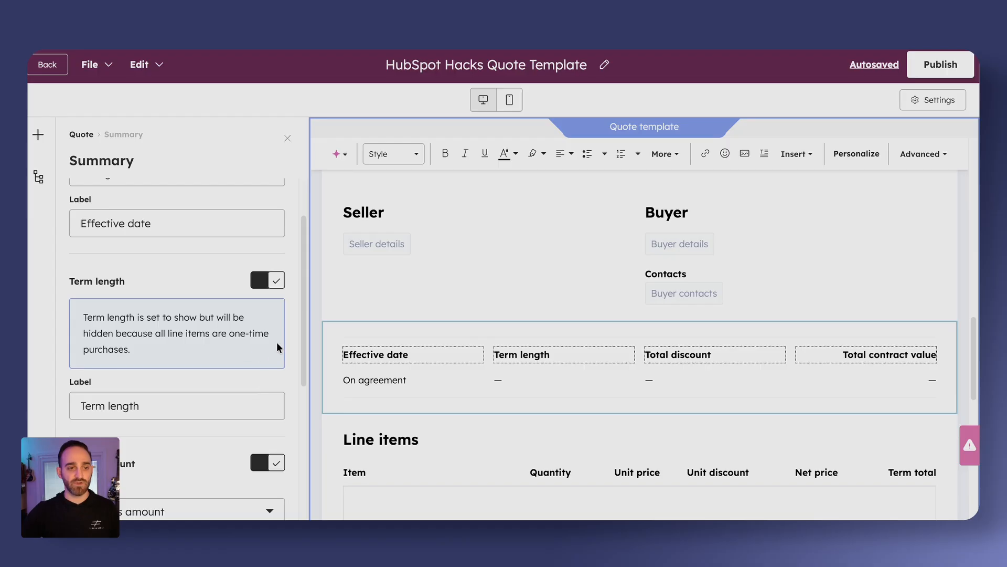
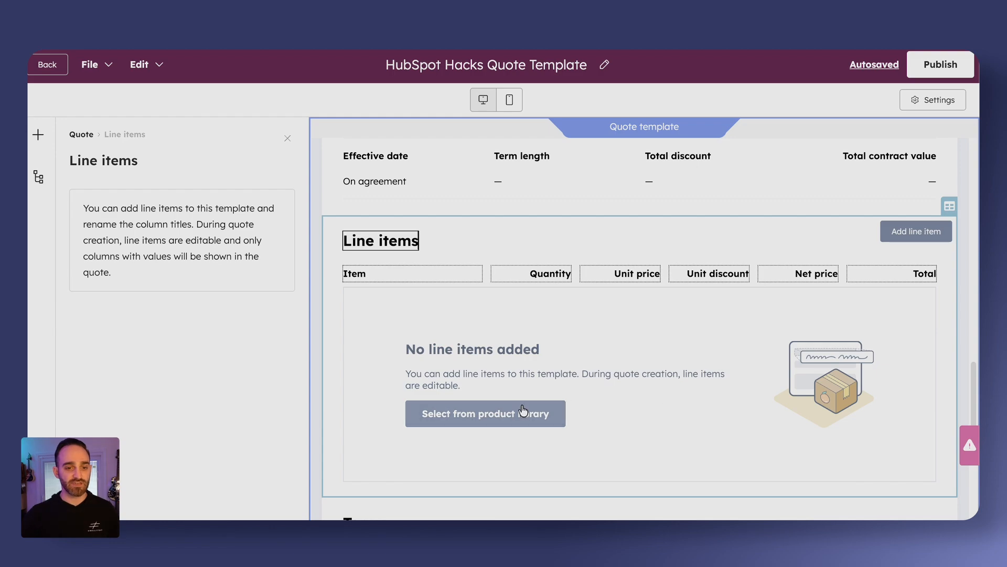
# Step: Add the product "Widgets" from the product library to the Line items section
pyautogui.click(533, 412)
pyautogui.scroll(-5, 761, 136)
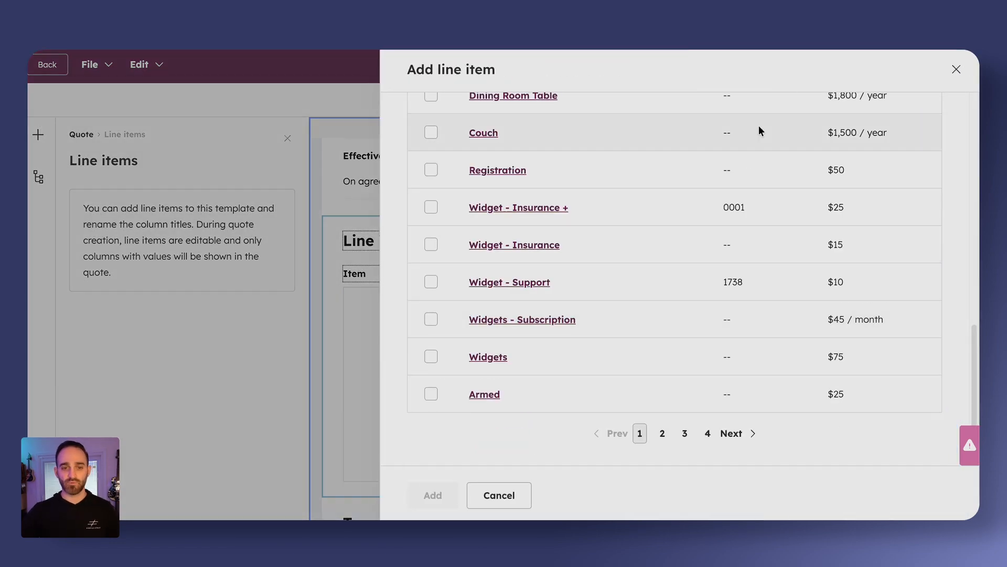
pyautogui.click(431, 357)
pyautogui.click(430, 496)
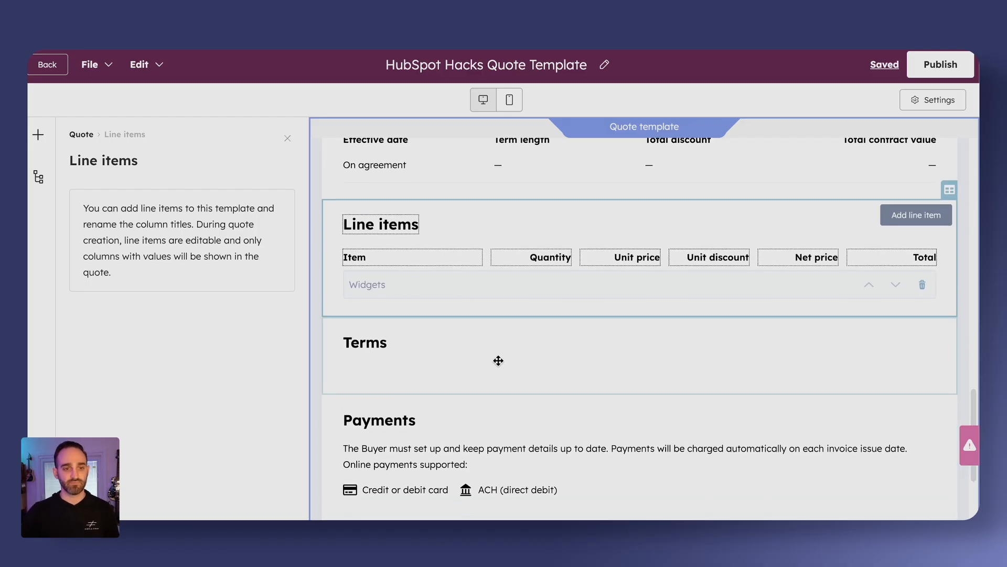
# Step: Paste the copied terms text into the body of the Terms section
pyautogui.click(467, 352)
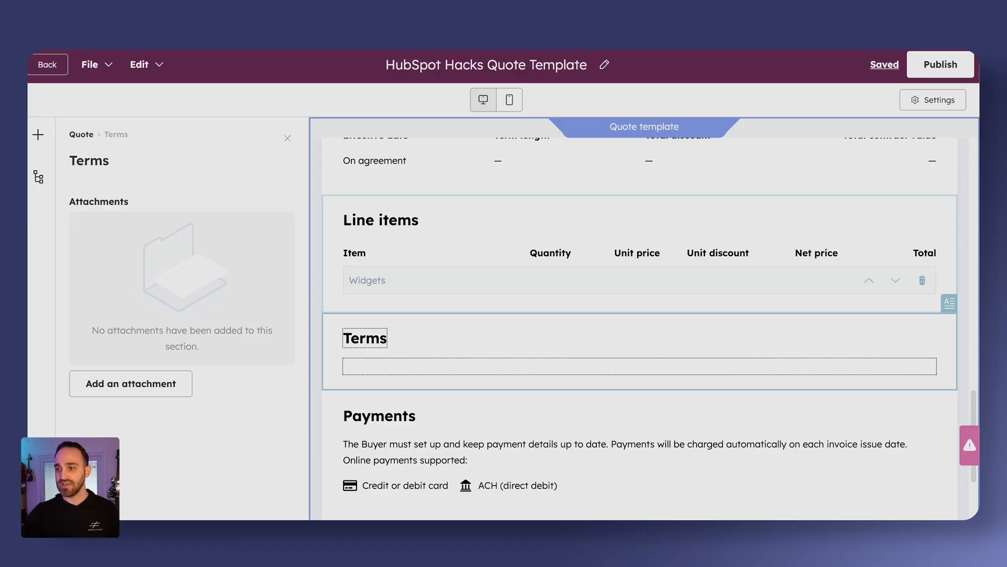
pyautogui.click(497, 367)
pyautogui.press('super+v')
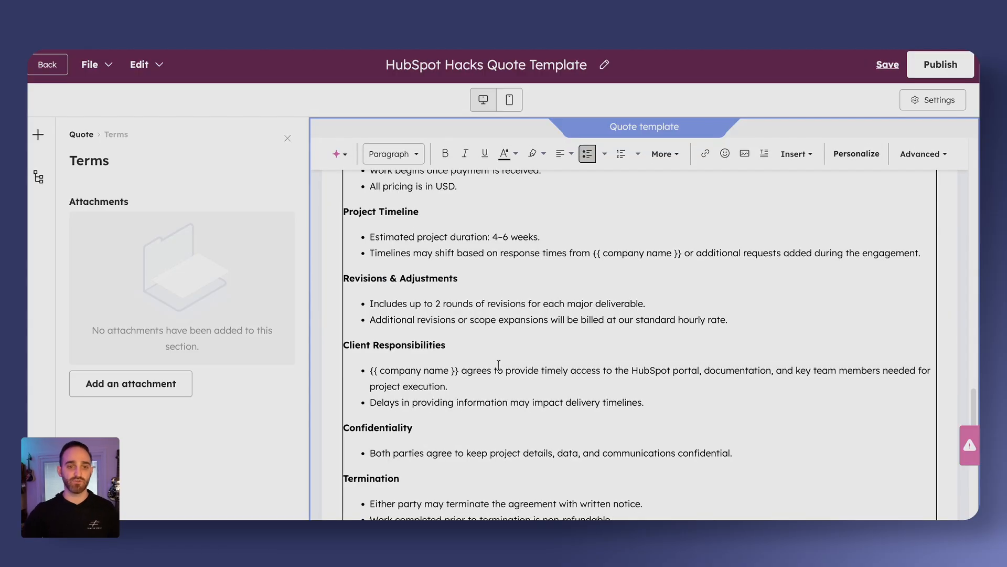
pyautogui.scroll(2, 500, 357)
pyautogui.scroll(-2, 460, 271)
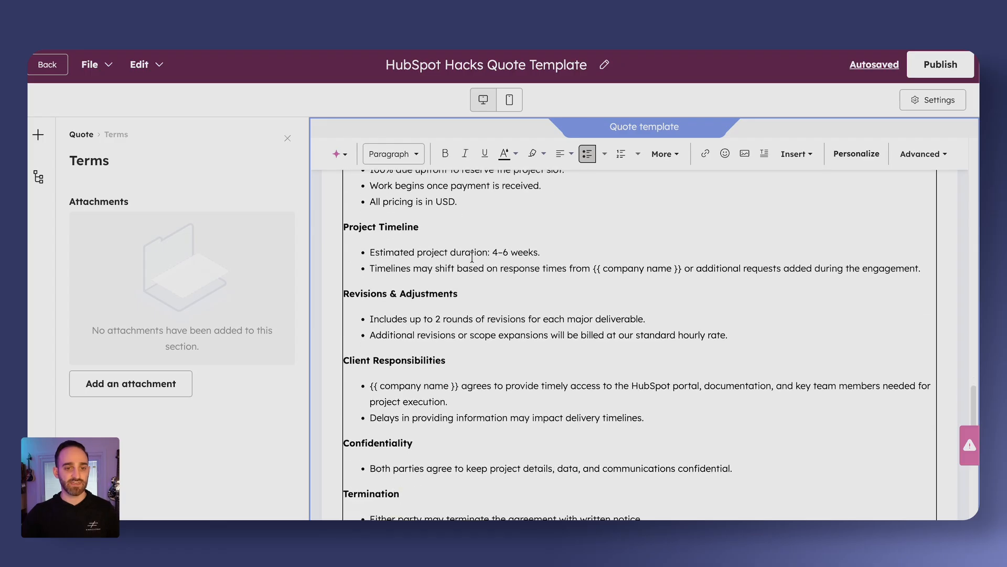
# Step: Replace the {{ company name }} placeholder under Client Responsibilities with the "Company name" personalization token
pyautogui.moveTo(460, 362); pyautogui.dragTo(383, 362)
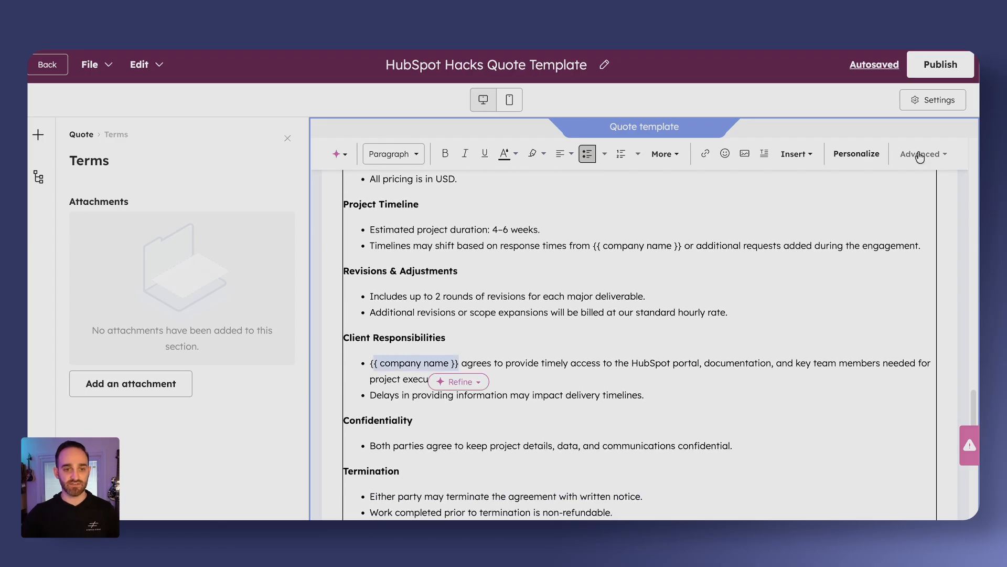
pyautogui.click(866, 153)
pyautogui.click(530, 398)
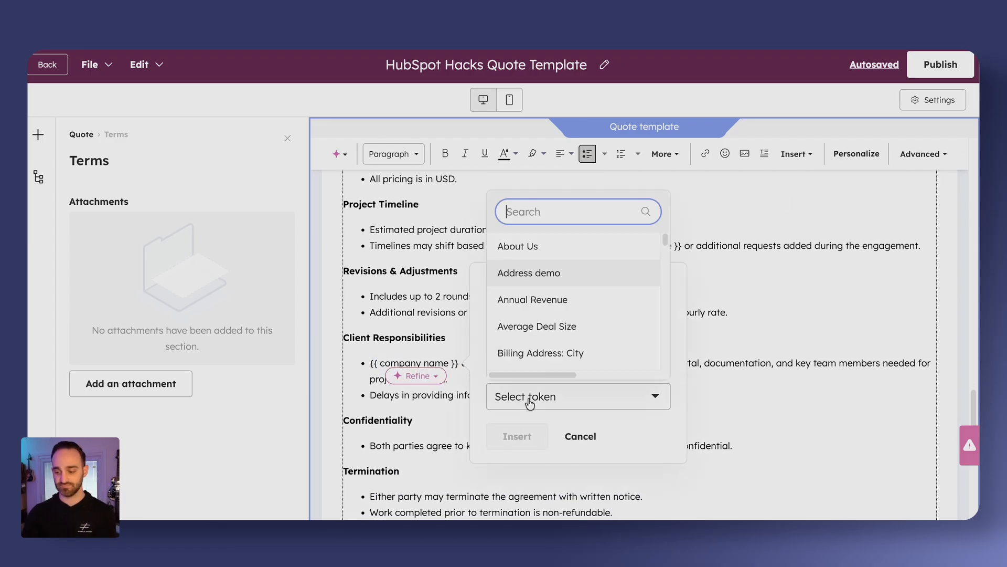
pyautogui.write('name')
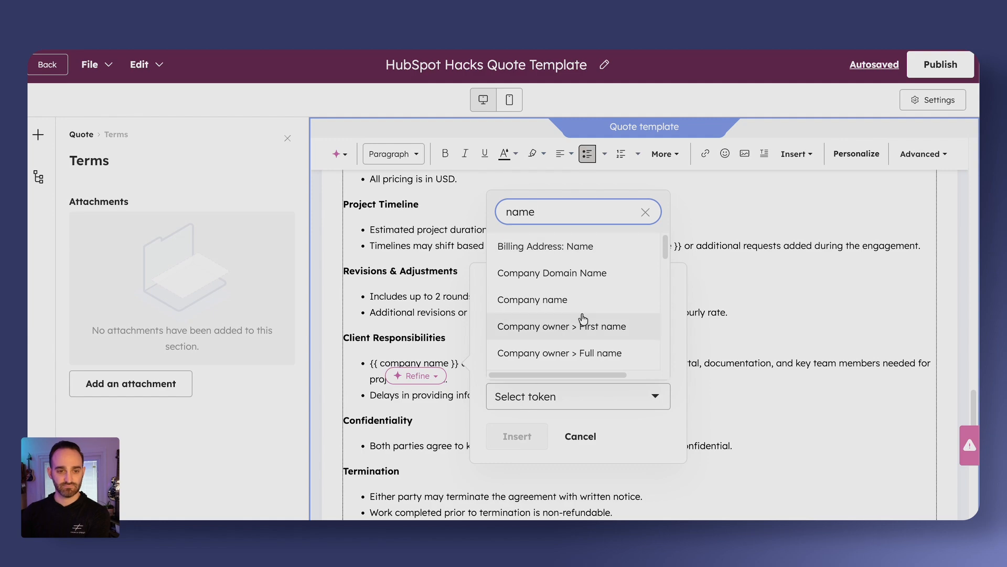
pyautogui.click(572, 300)
pyautogui.click(517, 472)
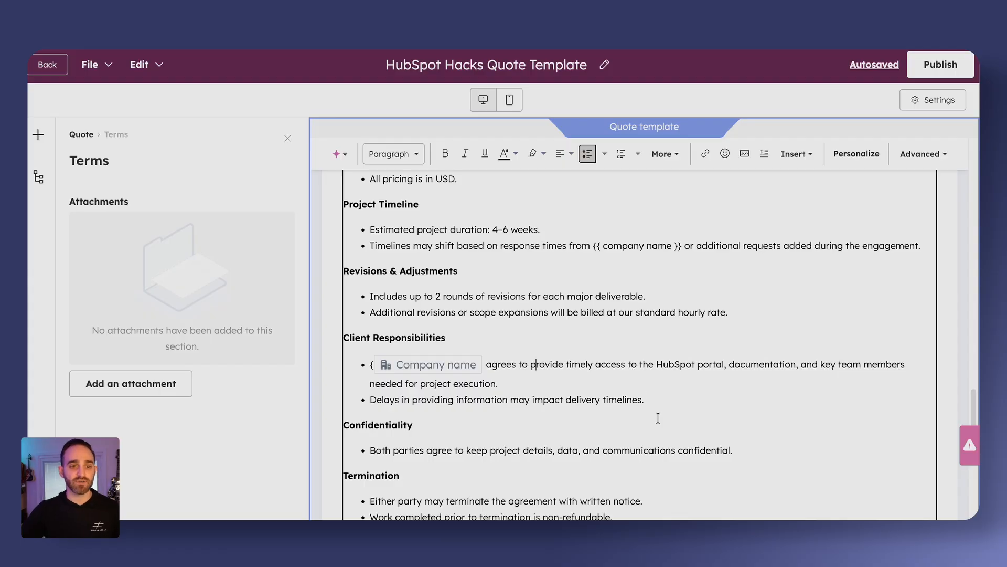
# Step: Examine the end of the quote template and the list of its sections
pyautogui.scroll(-3, 661, 418)
pyautogui.scroll(-1, 655, 414)
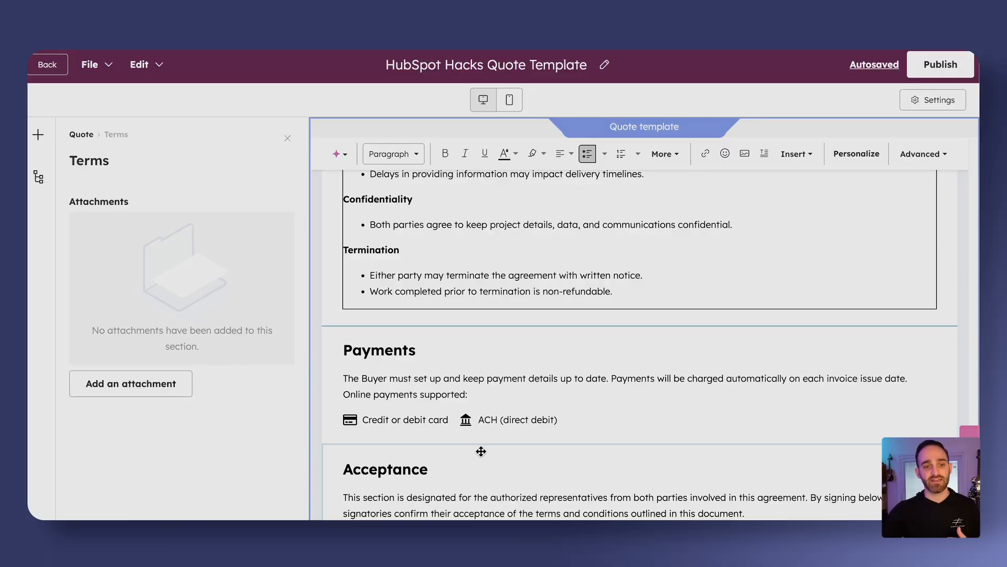
pyautogui.scroll(-3, 475, 417)
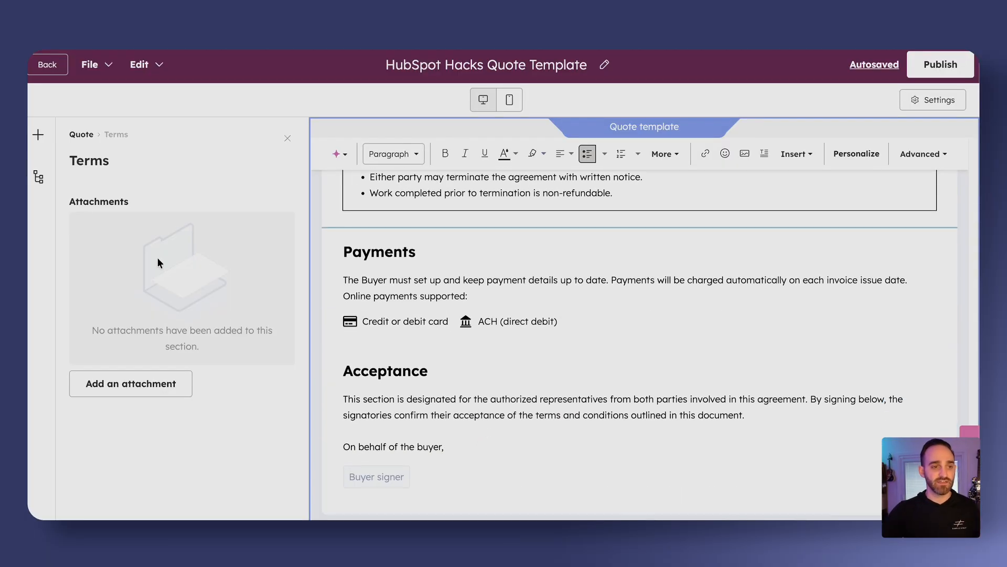
pyautogui.click(35, 178)
pyautogui.scroll(-2, 230, 216)
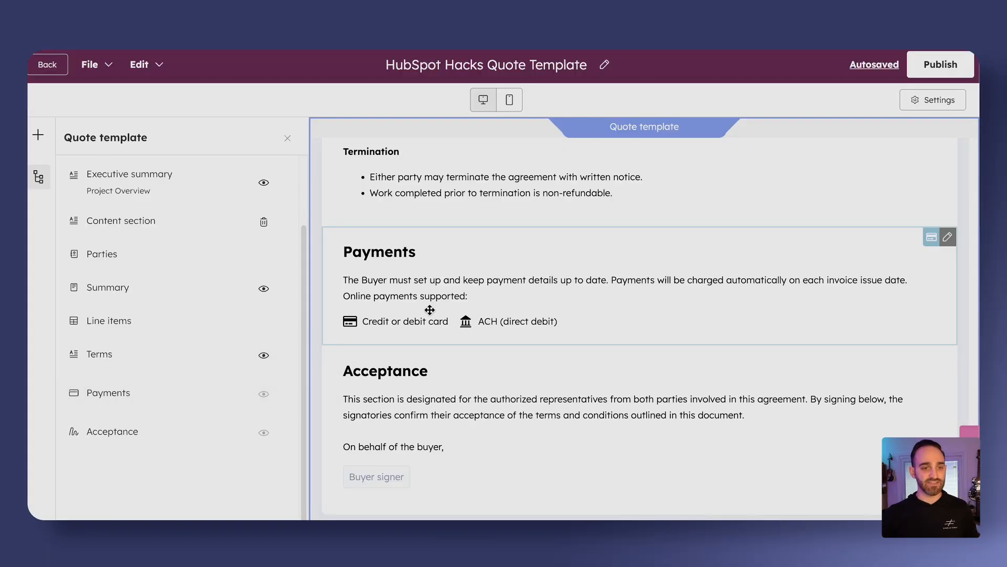
# Step: Switch billing off and on again in the Payments section and examine its accepted payment forms and checkout fee options
pyautogui.click(430, 312)
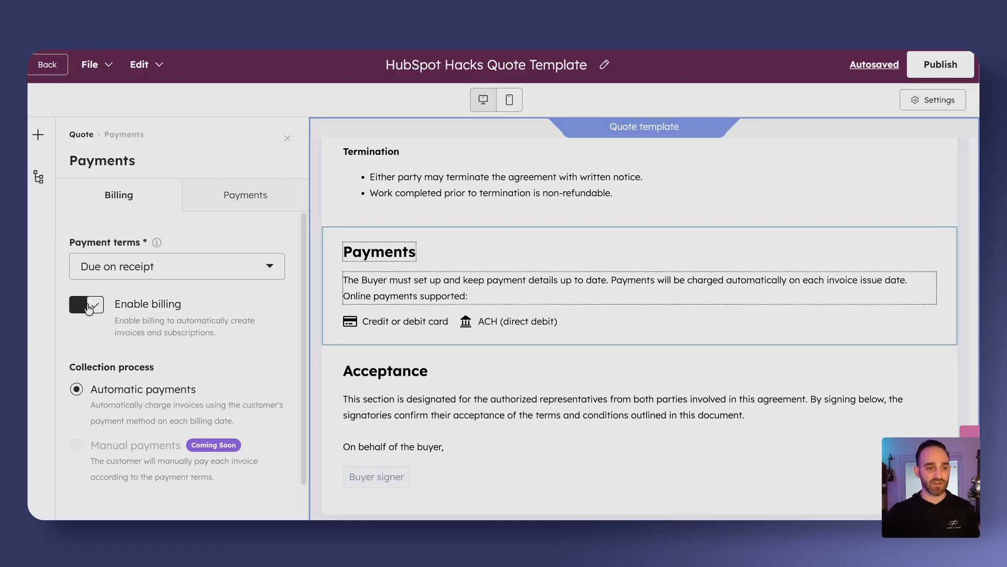
pyautogui.click(88, 307)
pyautogui.click(88, 307)
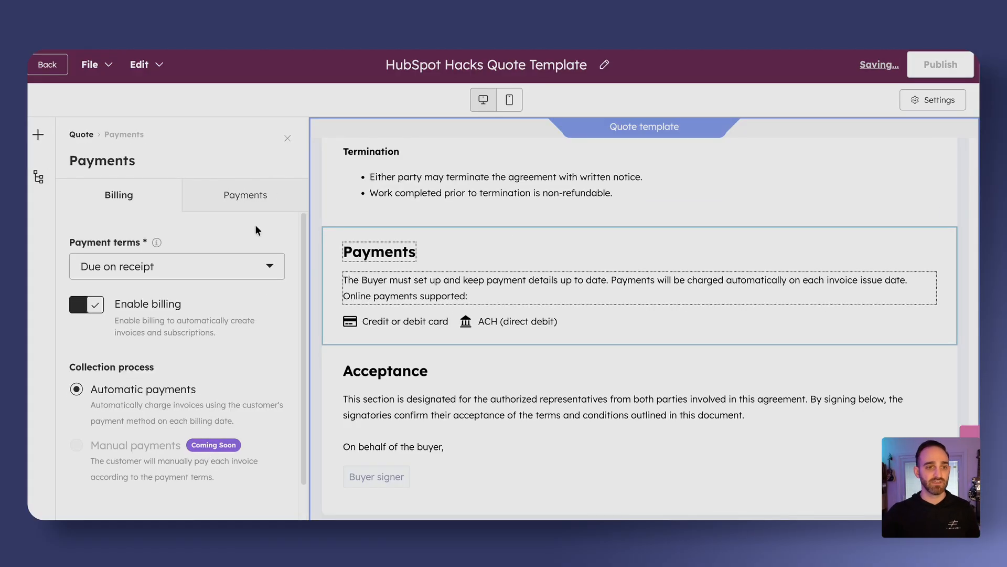
pyautogui.click(246, 193)
pyautogui.scroll(-3, 166, 332)
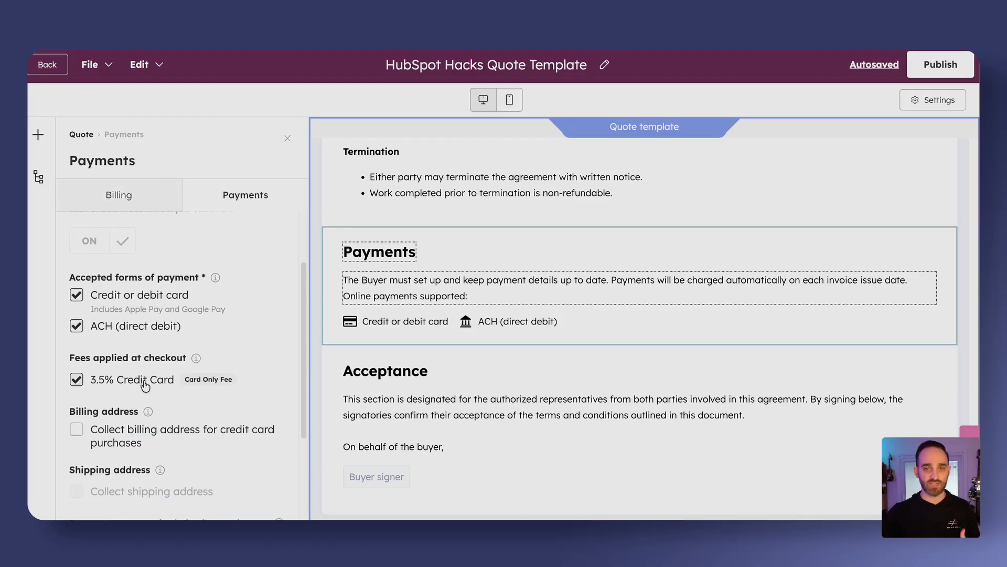
pyautogui.scroll(-2, 145, 386)
pyautogui.scroll(5, 146, 383)
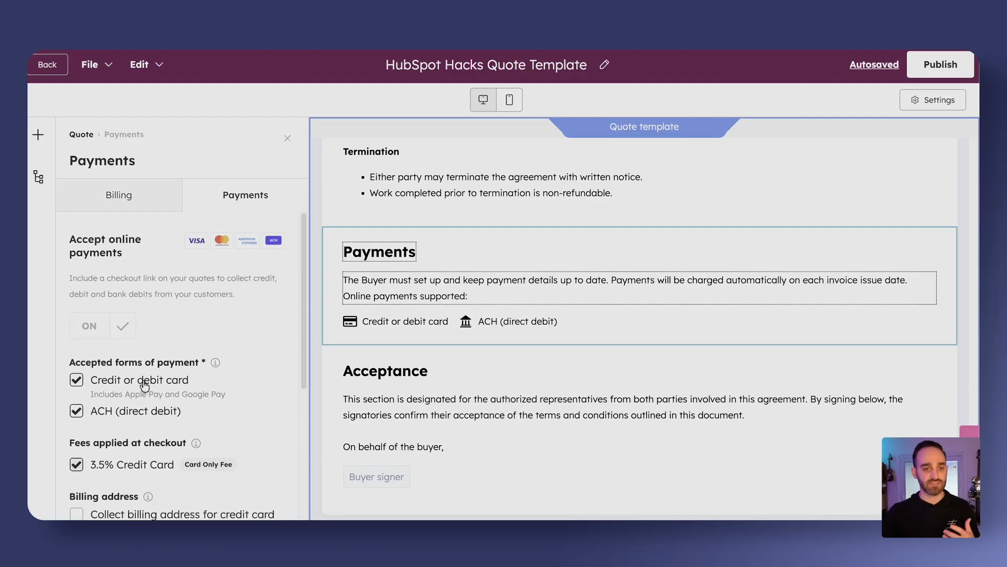
# Step: Add the third listed user as a countersigner in the Acceptance section, with E-signature as the acceptance method
pyautogui.click(410, 387)
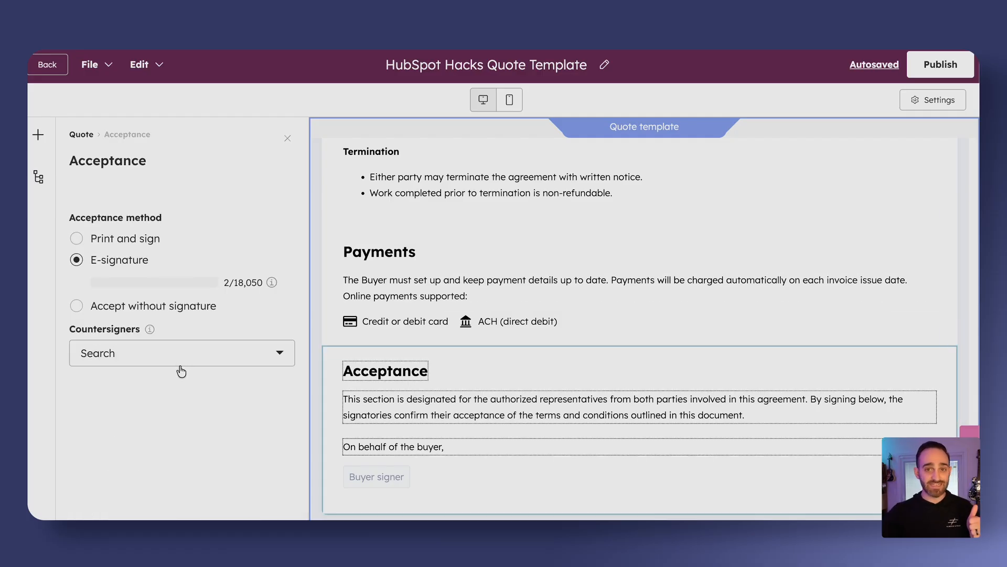
pyautogui.click(114, 243)
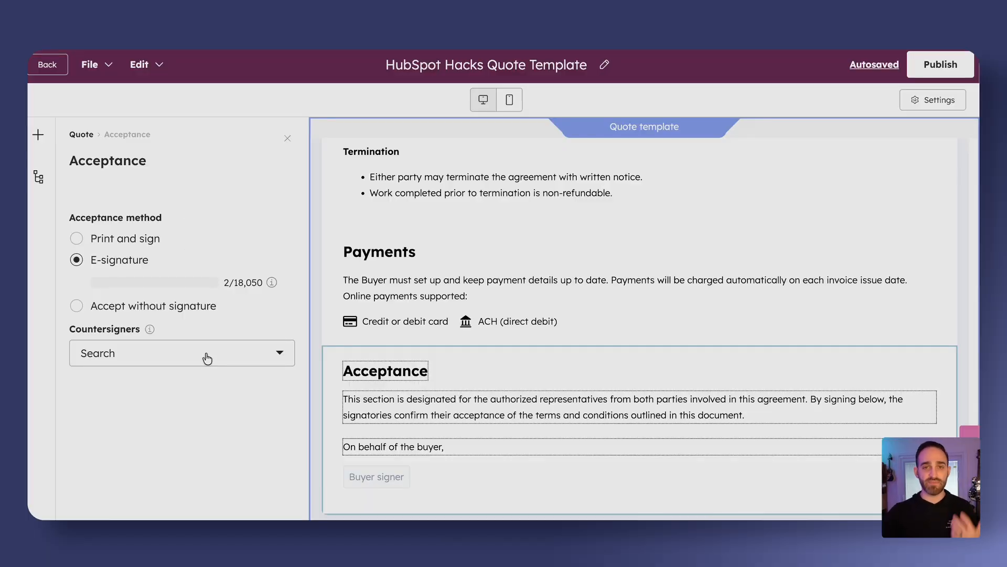
pyautogui.click(206, 361)
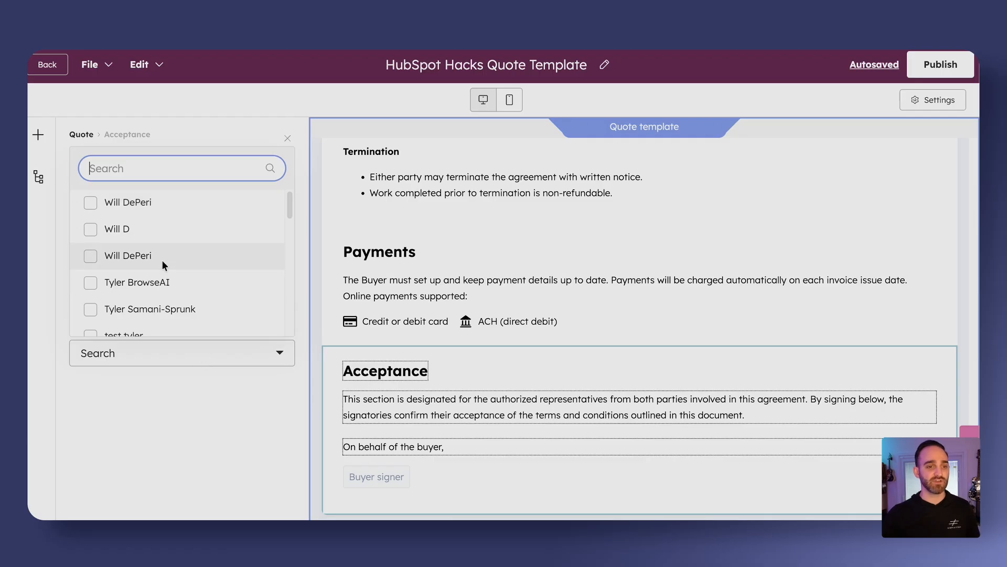
pyautogui.click(143, 255)
pyautogui.click(195, 450)
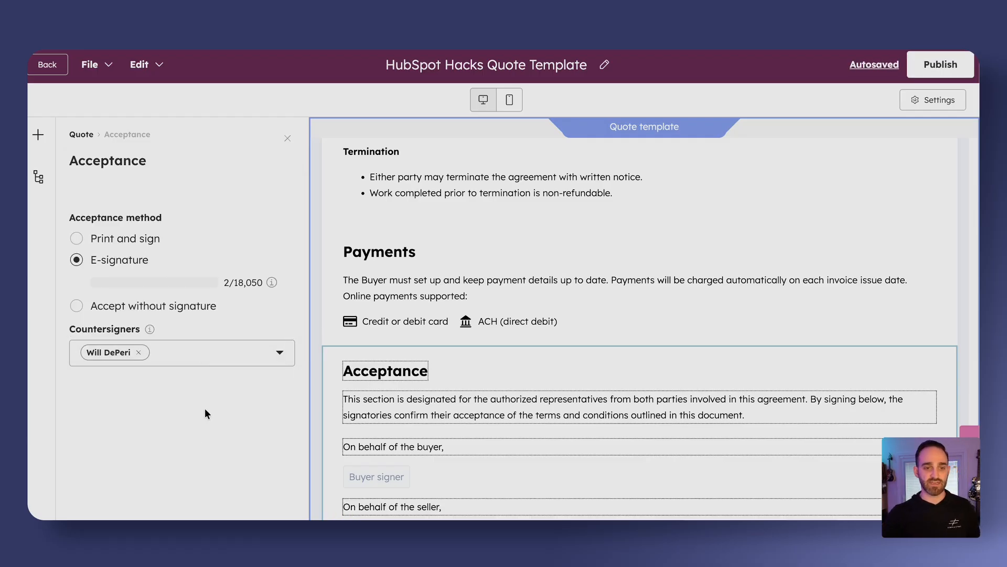
# Step: Replace the Payments section's description with "what the payments terms say here"
pyautogui.click(432, 315)
pyautogui.click(428, 292)
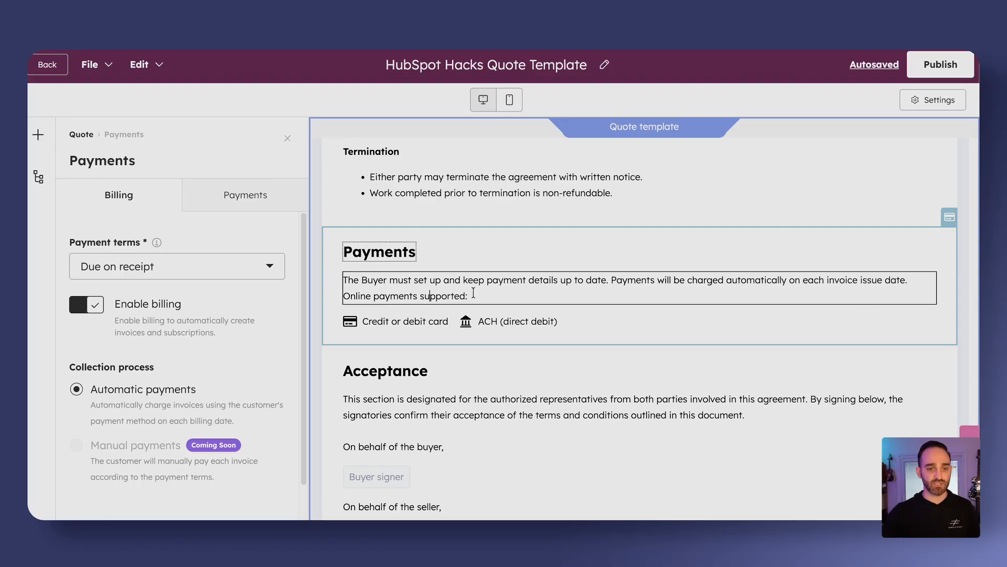
pyautogui.moveTo(474, 293); pyautogui.dragTo(313, 284)
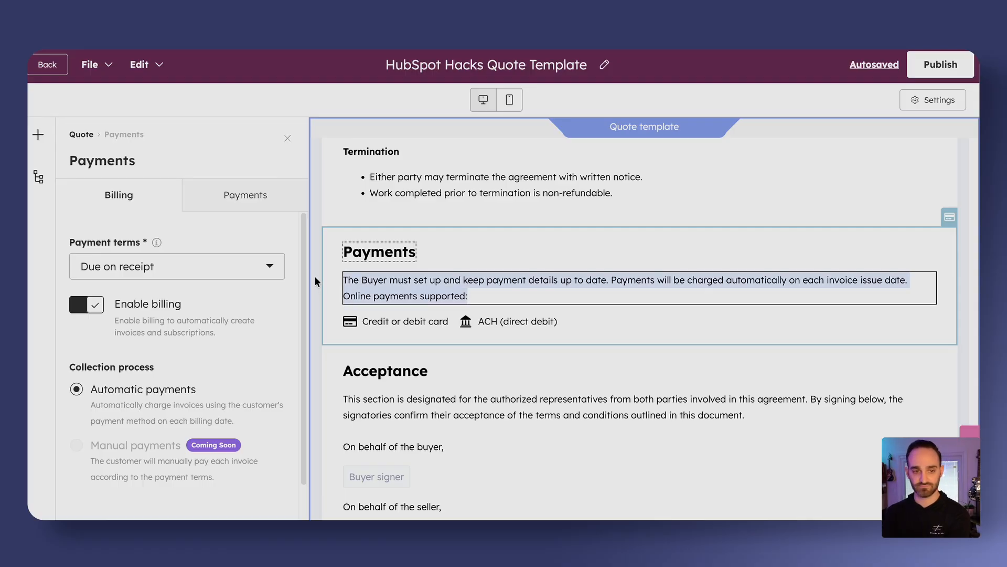
pyautogui.write('what the payments terms say here')
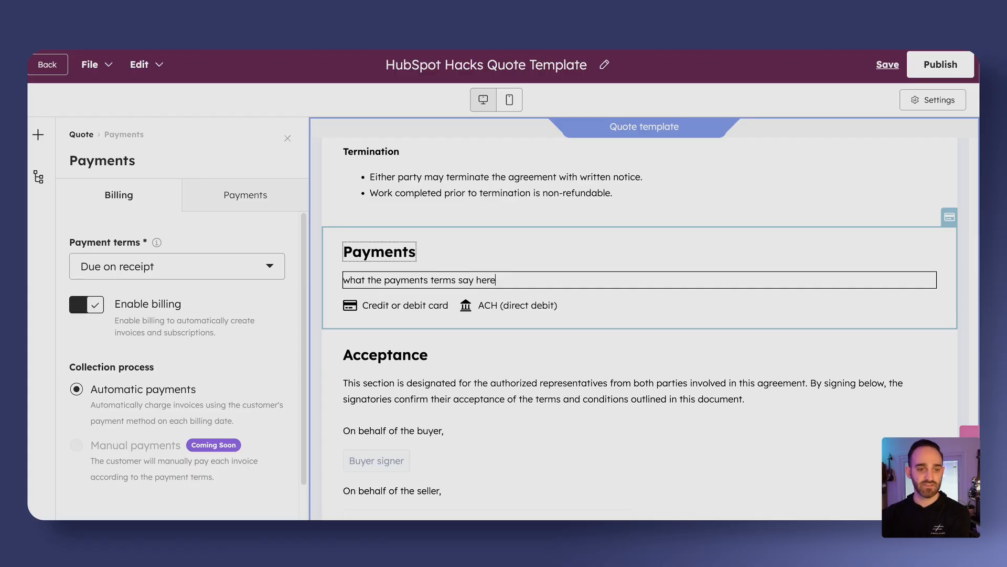
# Step: Replace the Acceptance section's heading with "e-signature section"
pyautogui.click(473, 400)
pyautogui.doubleClick(414, 356)
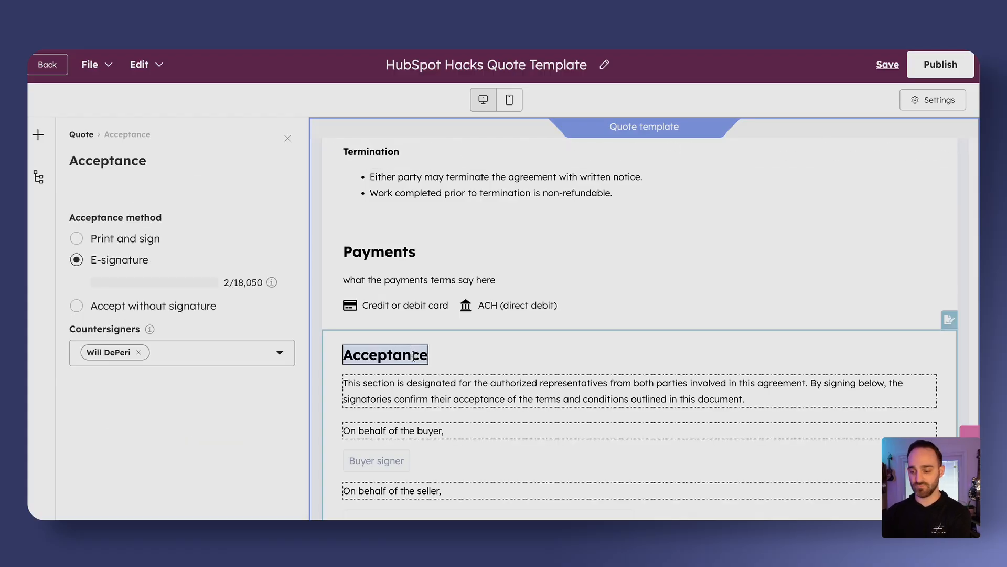
pyautogui.write('e-s')
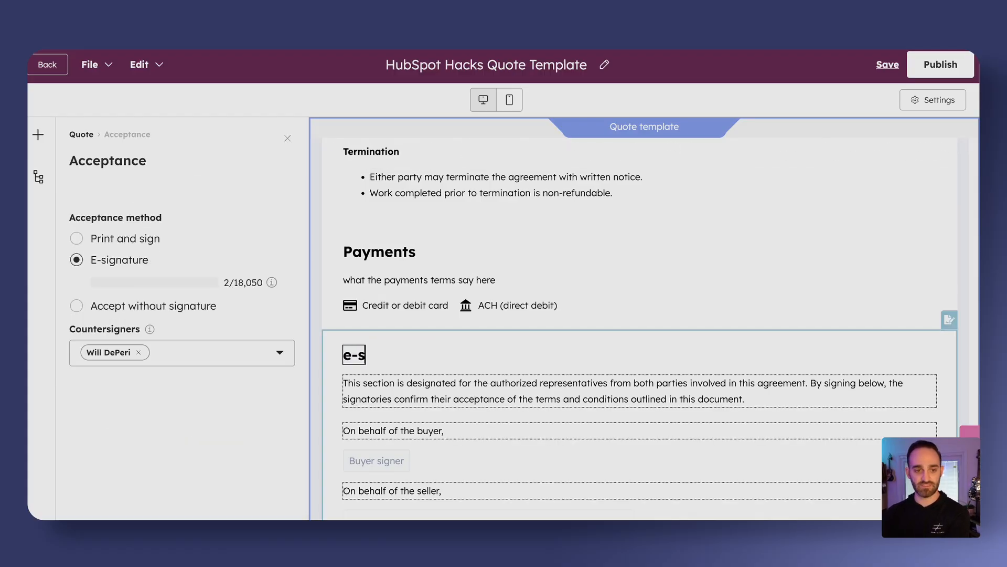
pyautogui.write('ogna')
pyautogui.press('BackSpace')
pyautogui.press('BackSpace')
pyautogui.press('BackSpace')
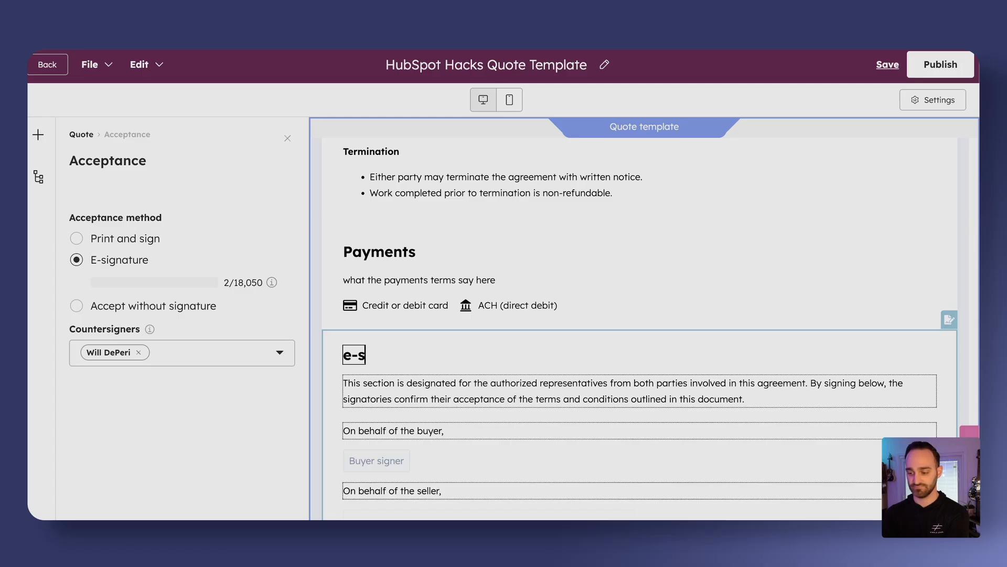
pyautogui.write('gnatur')
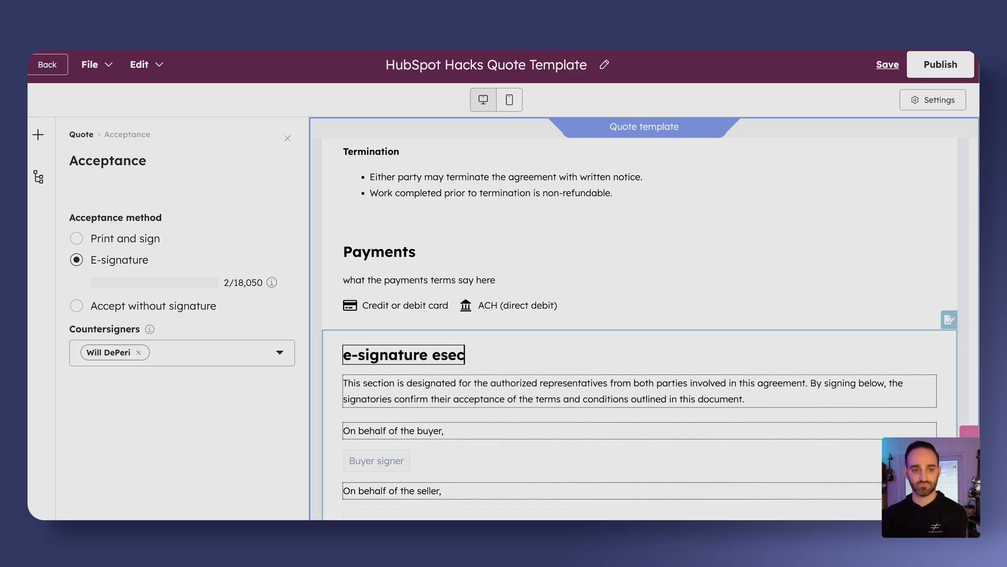
pyautogui.write('e sec')
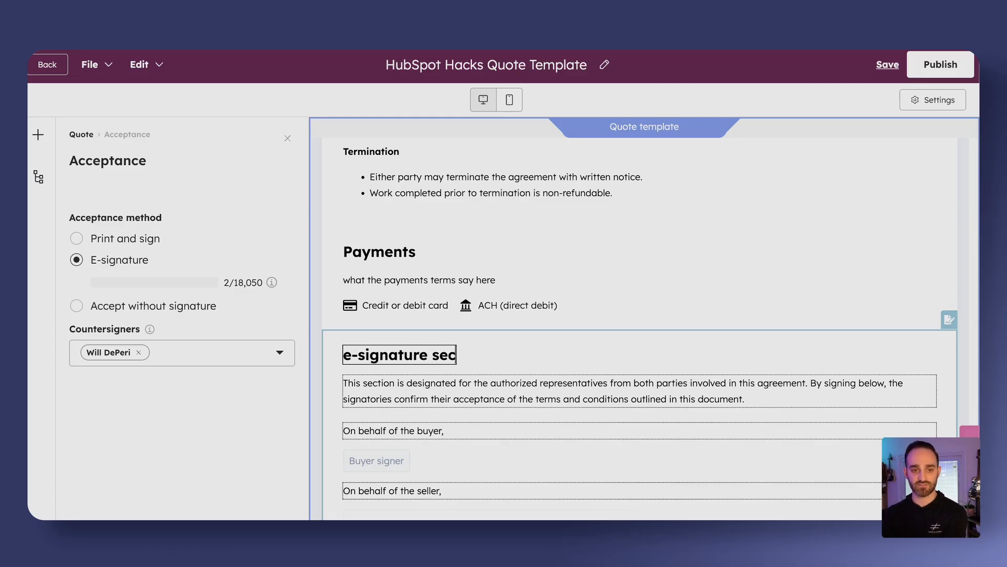
pyautogui.write('tion')
pyautogui.scroll(-3, 524, 388)
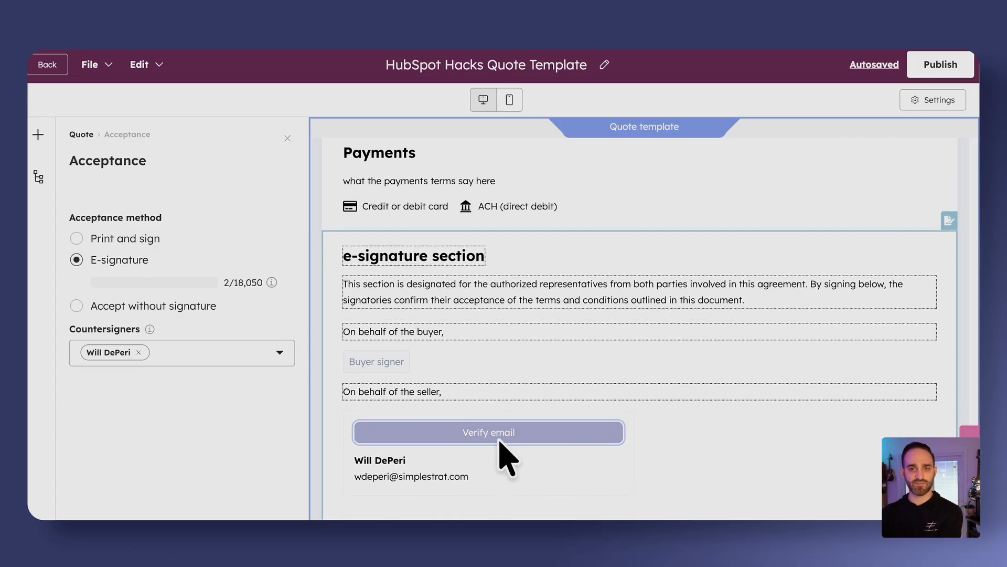
# Step: Check the top of the quote template in the mobile layout and return to the desktop layout
pyautogui.scroll(20, 498, 341)
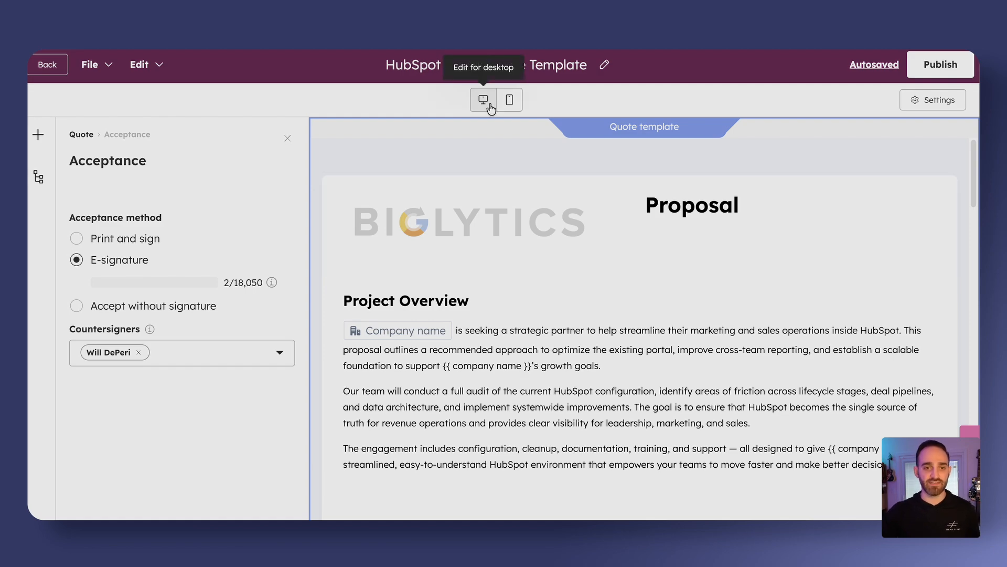
pyautogui.click(509, 101)
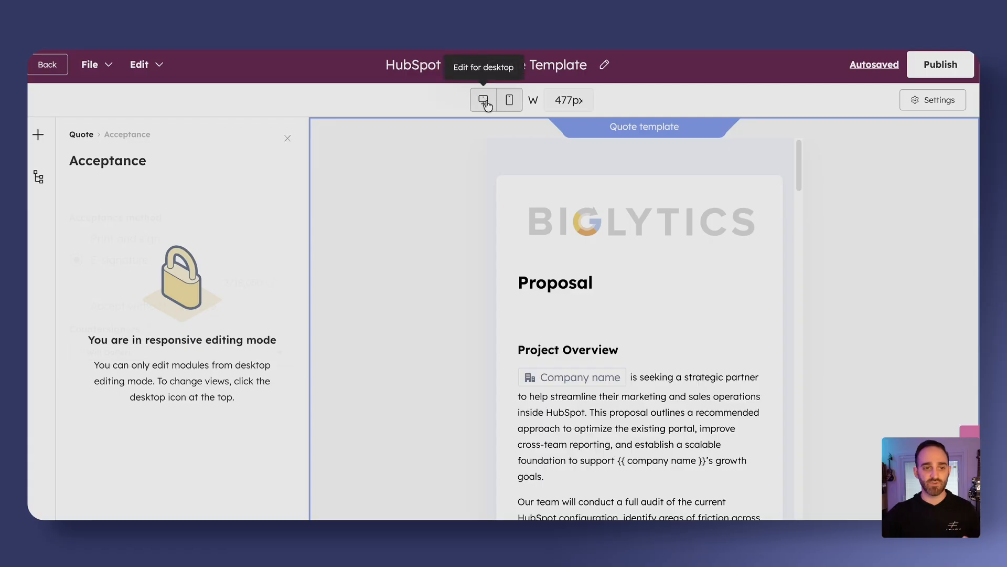
pyautogui.click(484, 101)
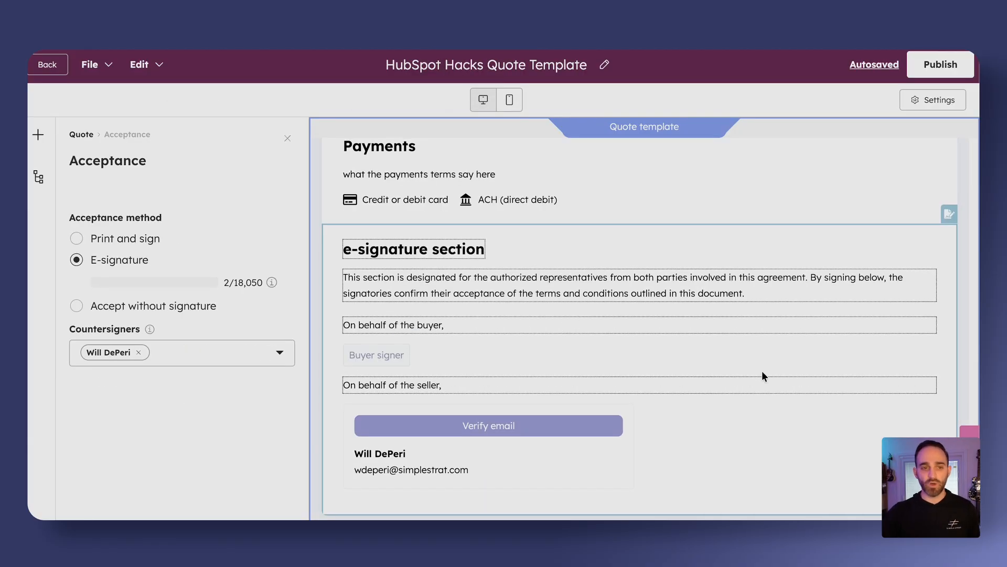
# Step: Review the template from the signature section up to the Proposal header and publish it
pyautogui.scroll(15, 761, 371)
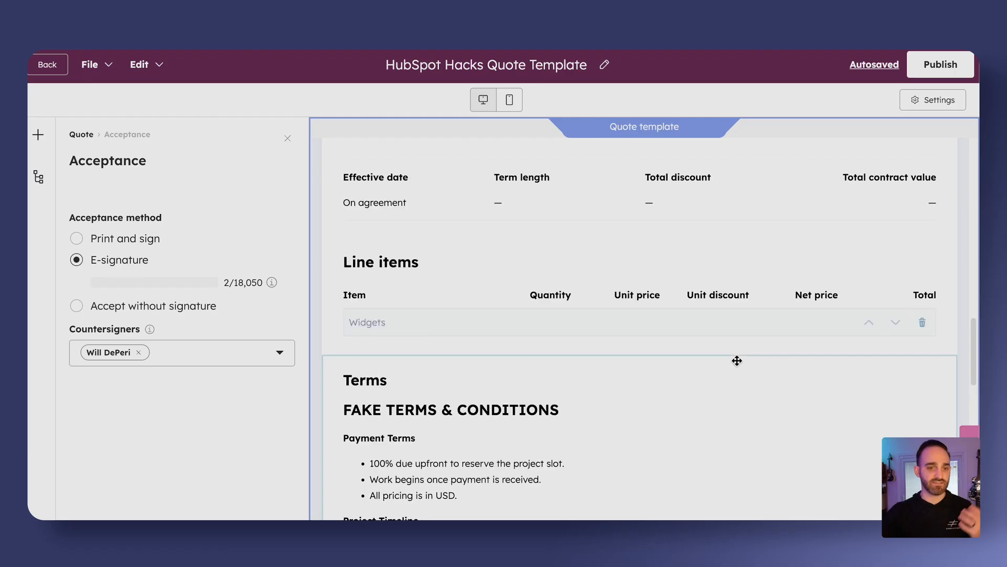
pyautogui.scroll(10, 737, 361)
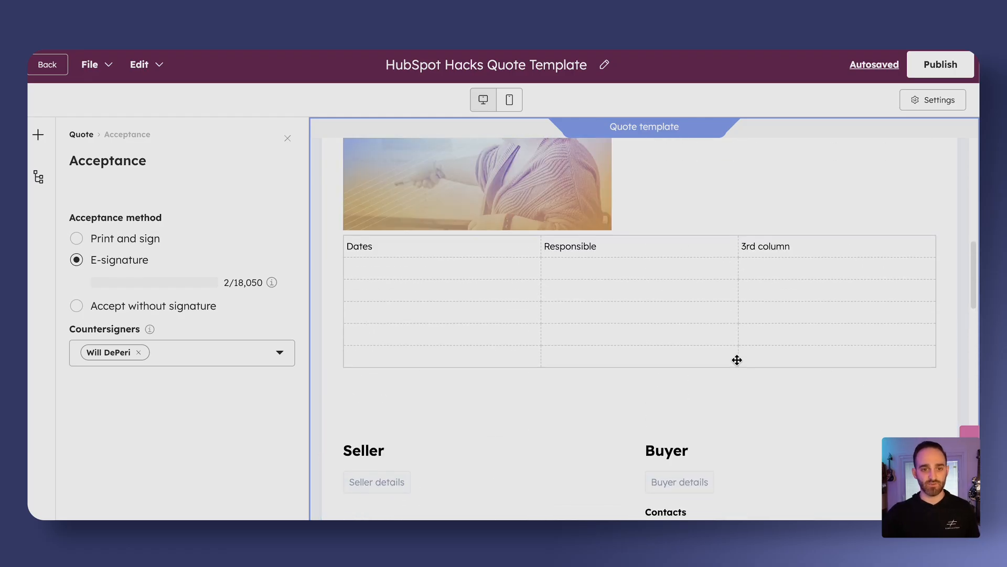
pyautogui.scroll(5, 737, 360)
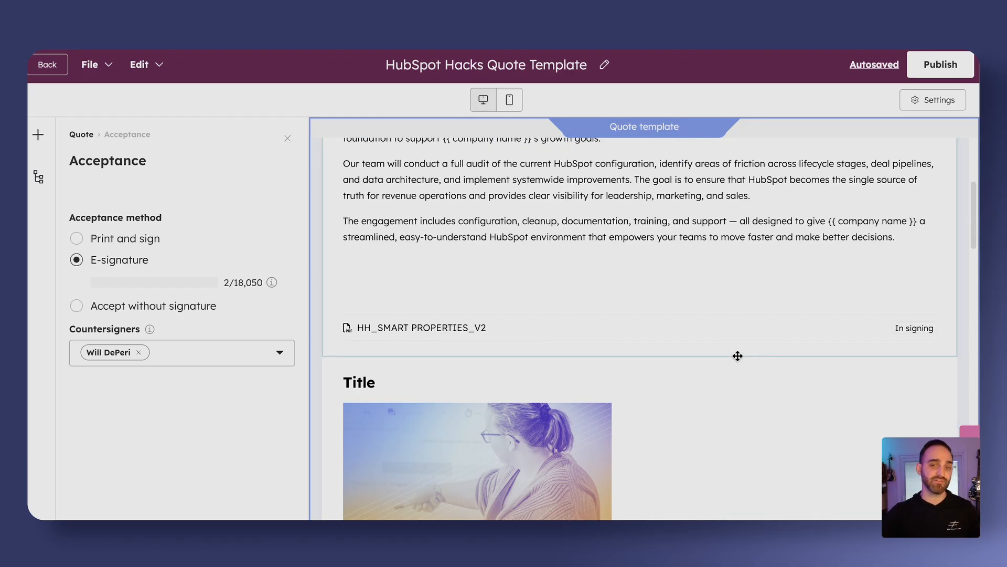
pyautogui.scroll(5, 733, 359)
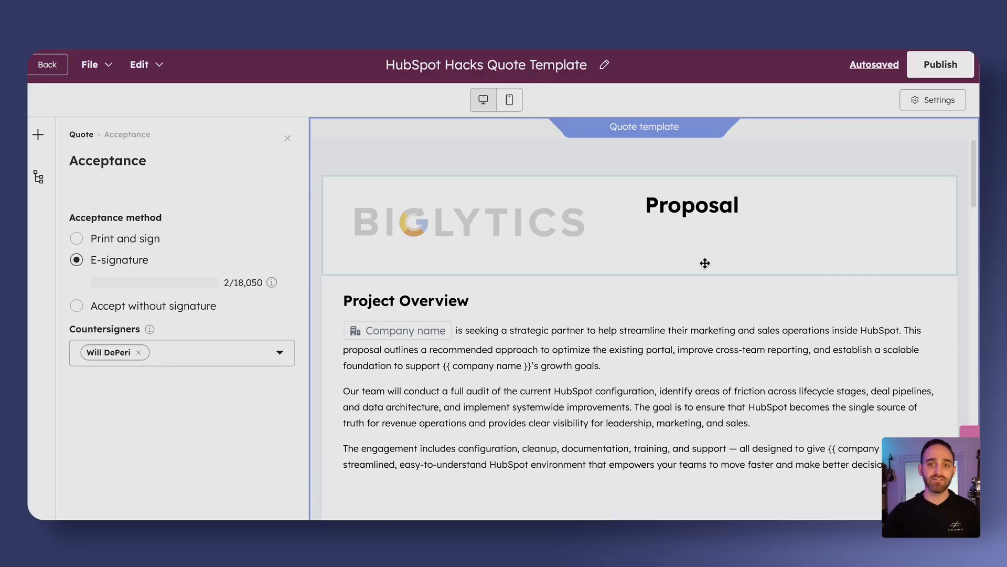
pyautogui.click(941, 65)
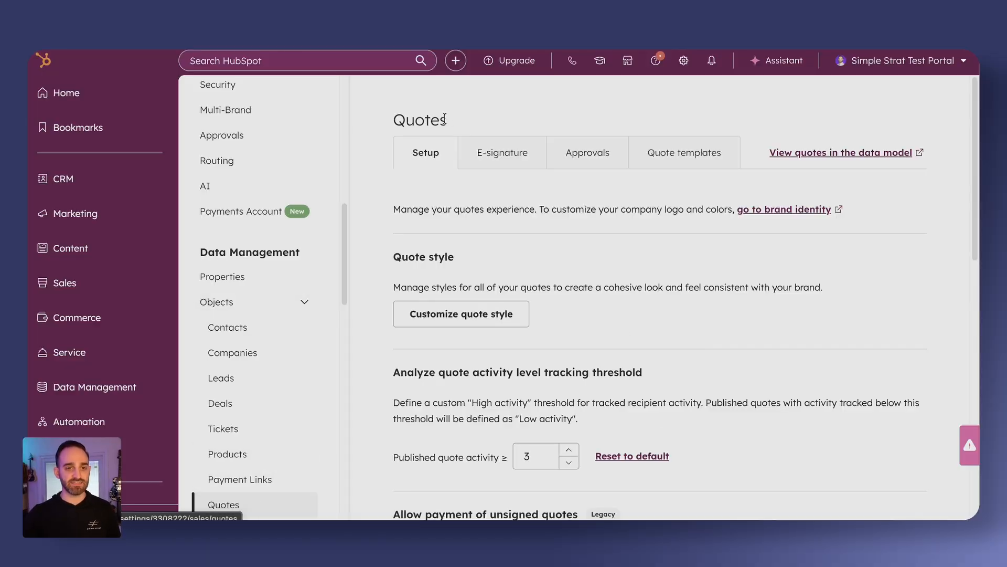
# Step: Examine the Quotes setup options, including the default quote value choices, and the e-signature usage and identity verification settings
pyautogui.scroll(-2, 666, 299)
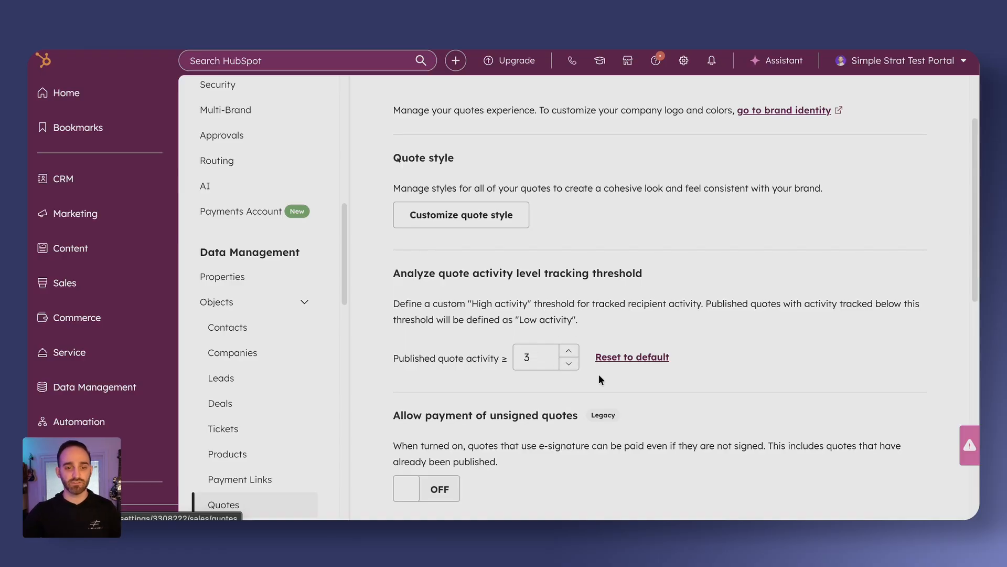
pyautogui.scroll(-5, 696, 398)
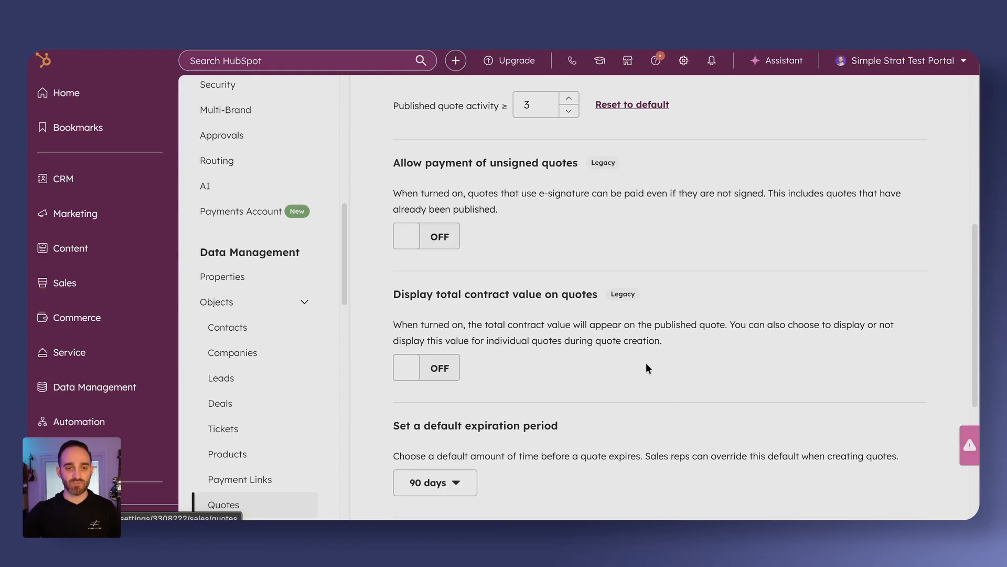
pyautogui.scroll(-1, 646, 362)
pyautogui.scroll(-3, 646, 362)
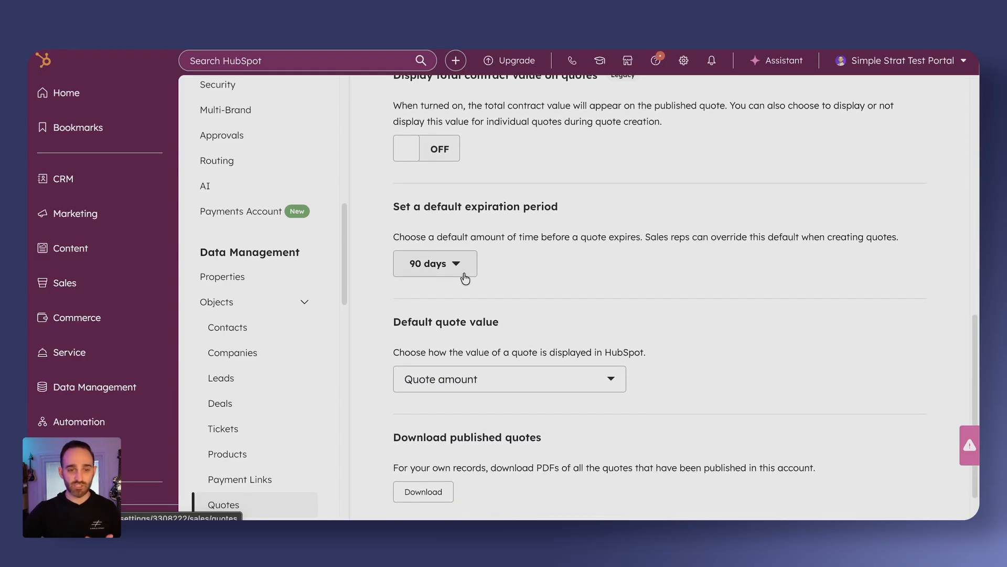
pyautogui.scroll(-1, 582, 362)
pyautogui.click(486, 371)
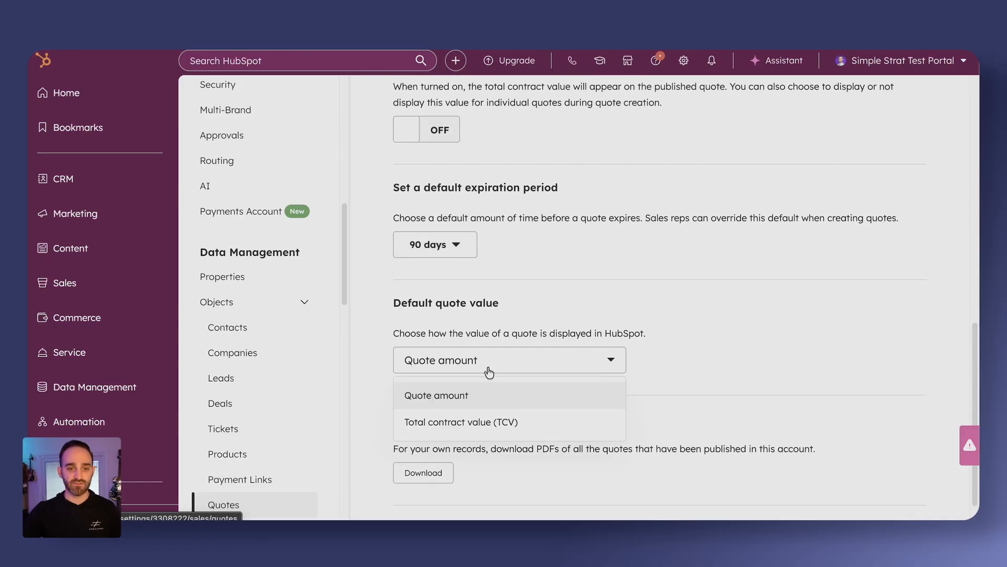
pyautogui.click(727, 377)
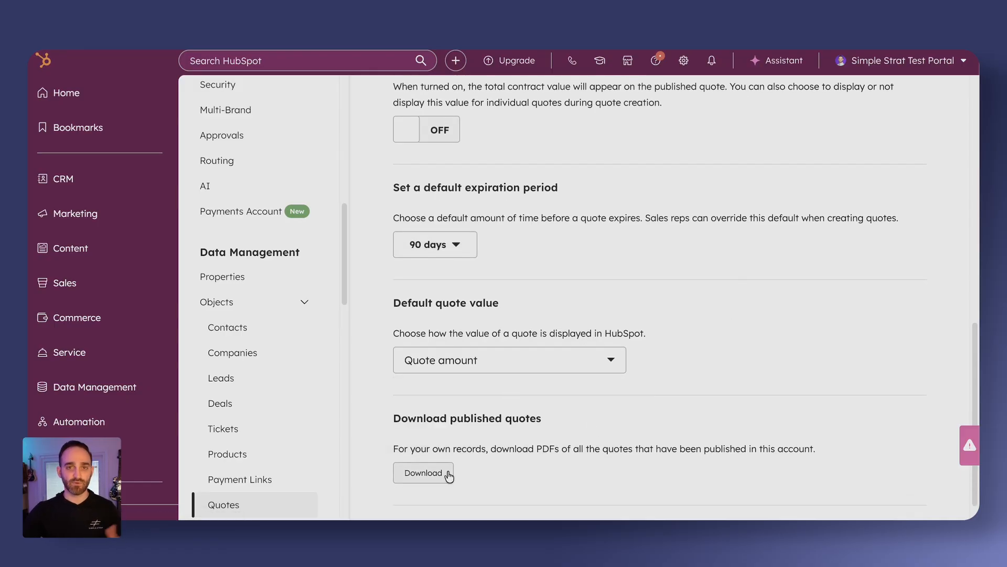
pyautogui.scroll(5, 482, 412)
pyautogui.scroll(4, 481, 407)
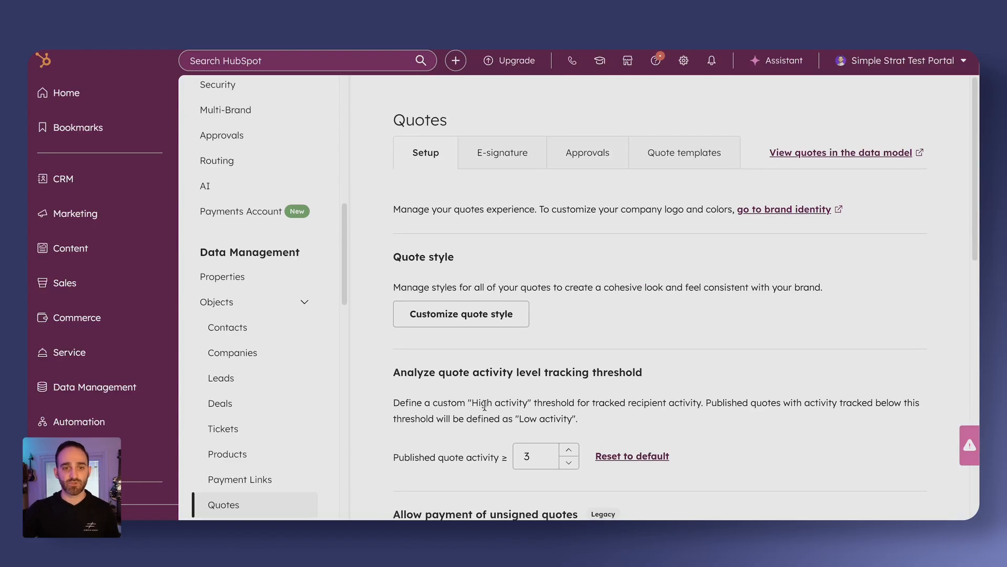
pyautogui.click(503, 154)
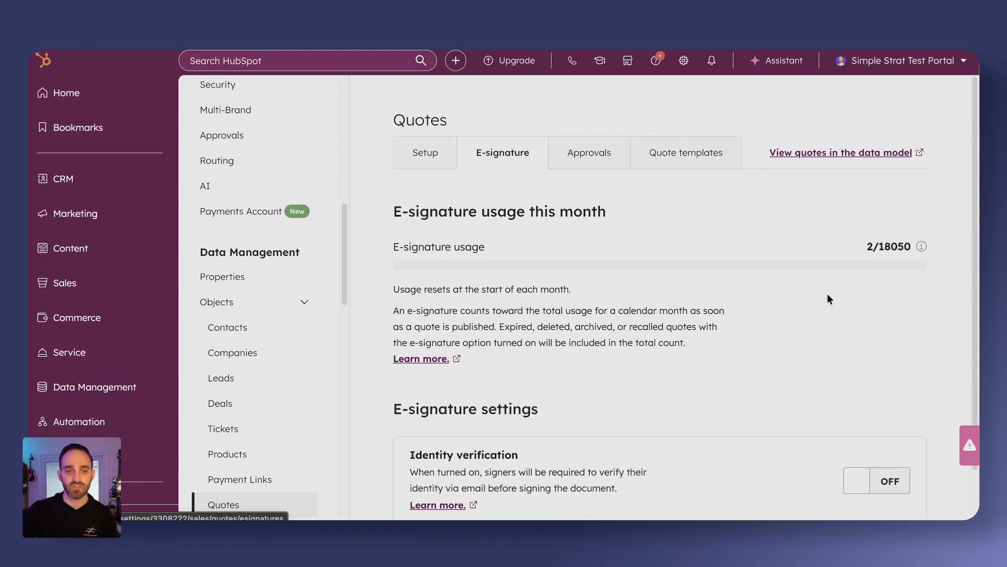
pyautogui.scroll(-1, 724, 362)
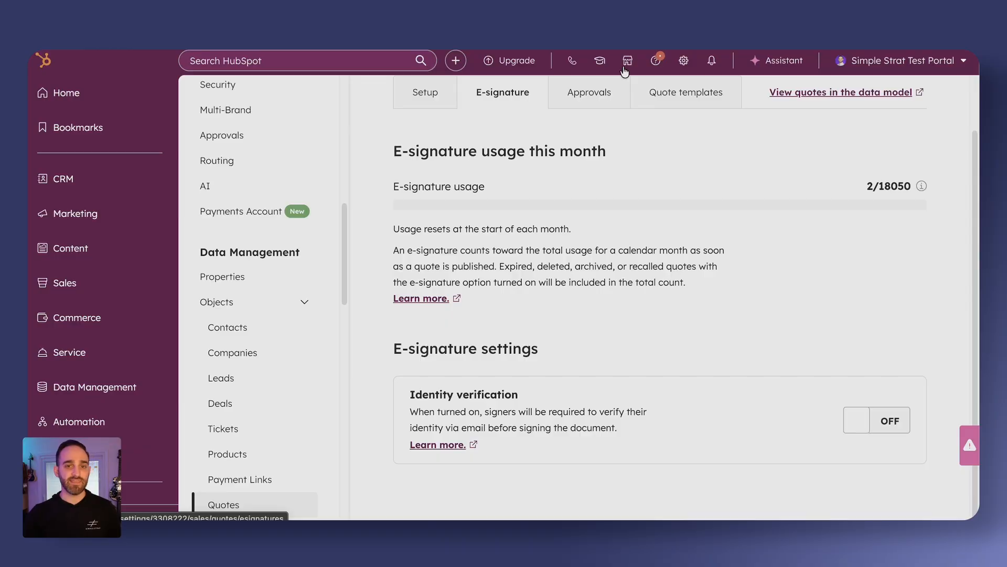
# Step: Set the quote approval type to Standard approvals and review its required approvers
pyautogui.click(609, 102)
pyautogui.scroll(-3, 727, 331)
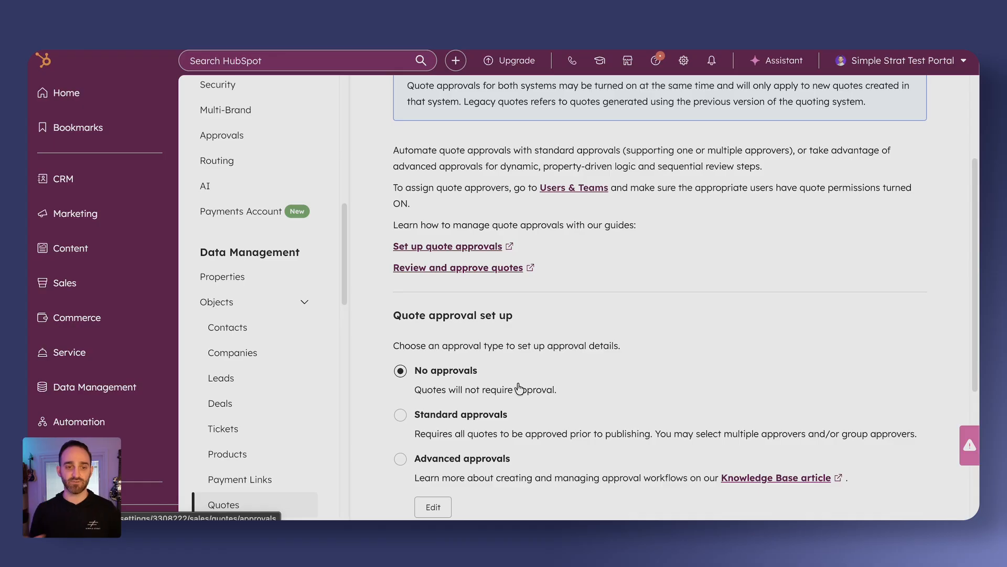
pyautogui.click(496, 416)
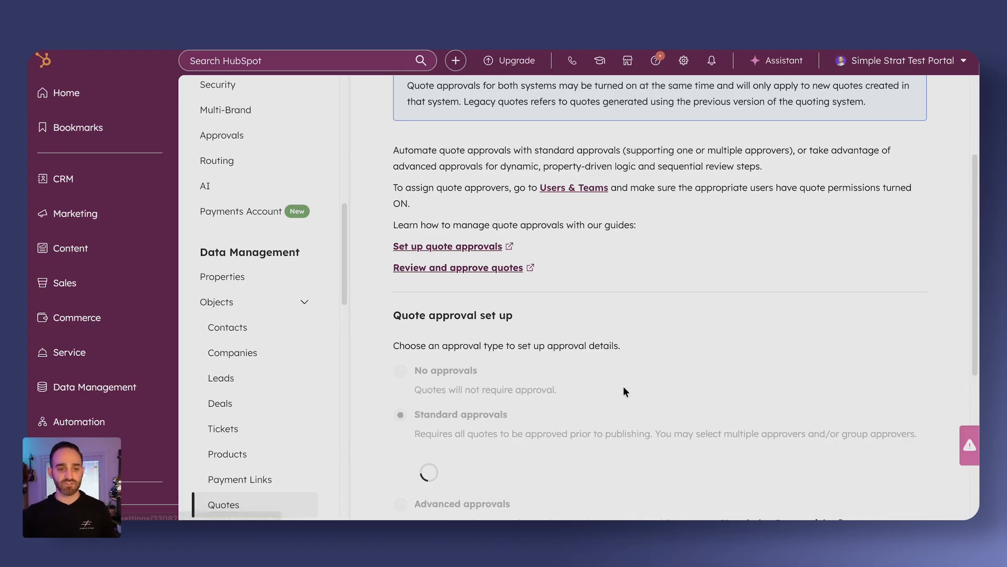
pyautogui.scroll(-2, 632, 397)
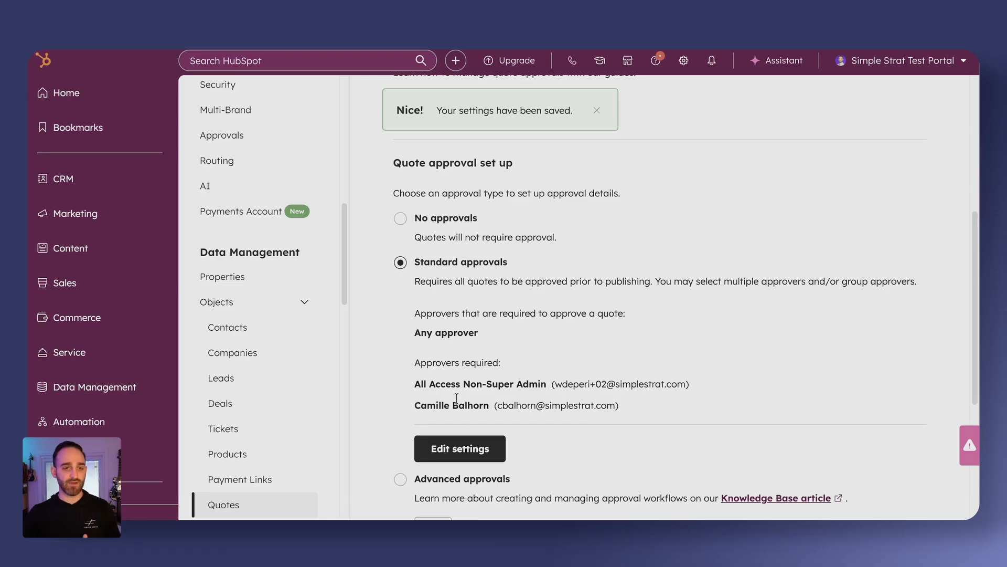
pyautogui.moveTo(420, 385); pyautogui.dragTo(574, 385)
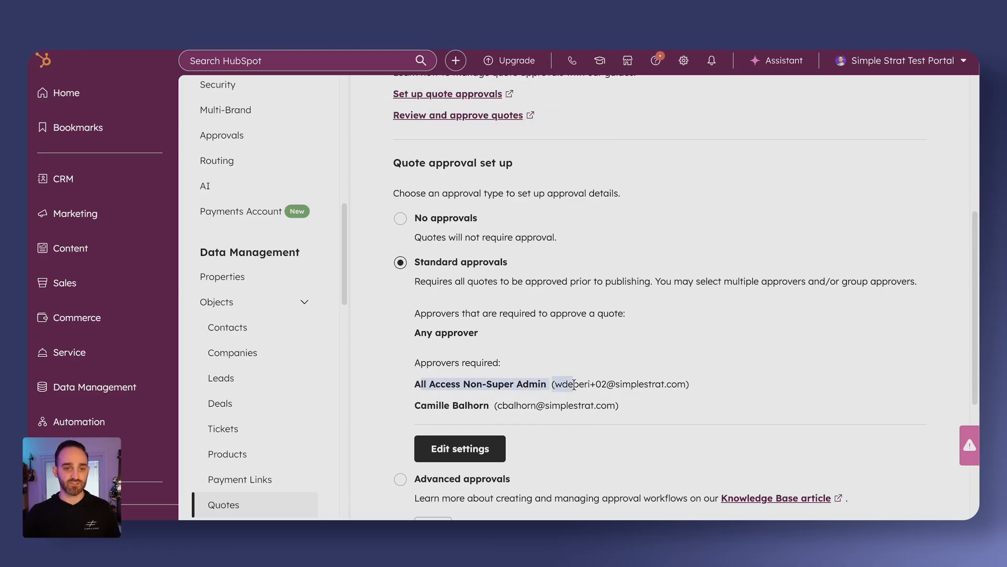
pyautogui.click(609, 415)
pyautogui.moveTo(455, 408); pyautogui.dragTo(548, 408)
pyautogui.click(583, 411)
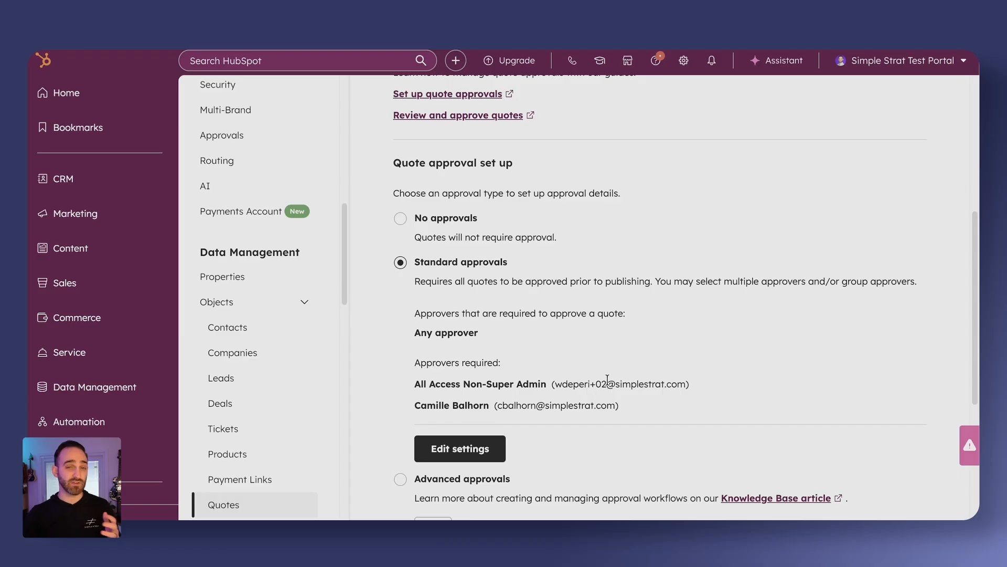
# Step: Try the All approvers requirement in the standard approval settings and discard the change
pyautogui.click(477, 449)
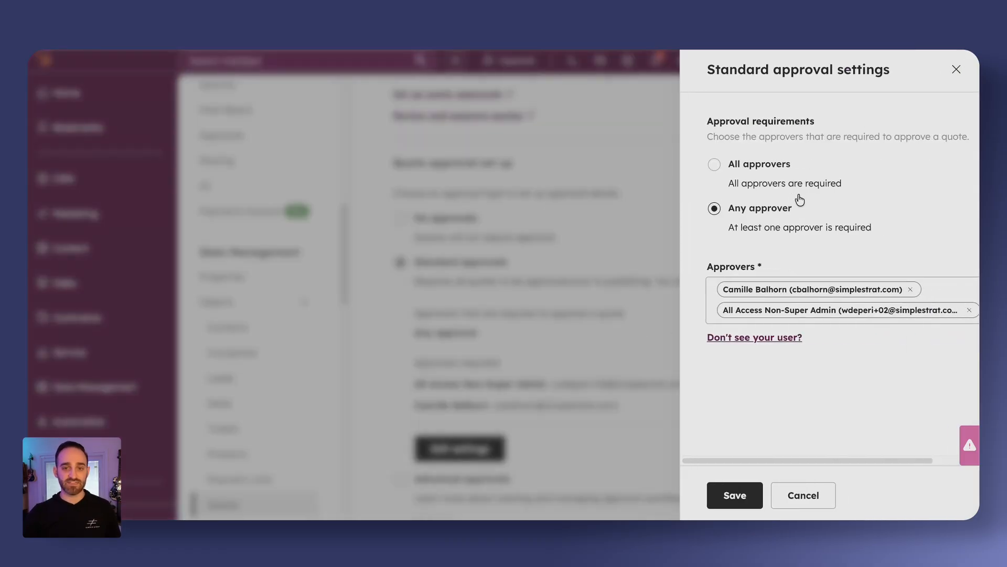
pyautogui.click(774, 176)
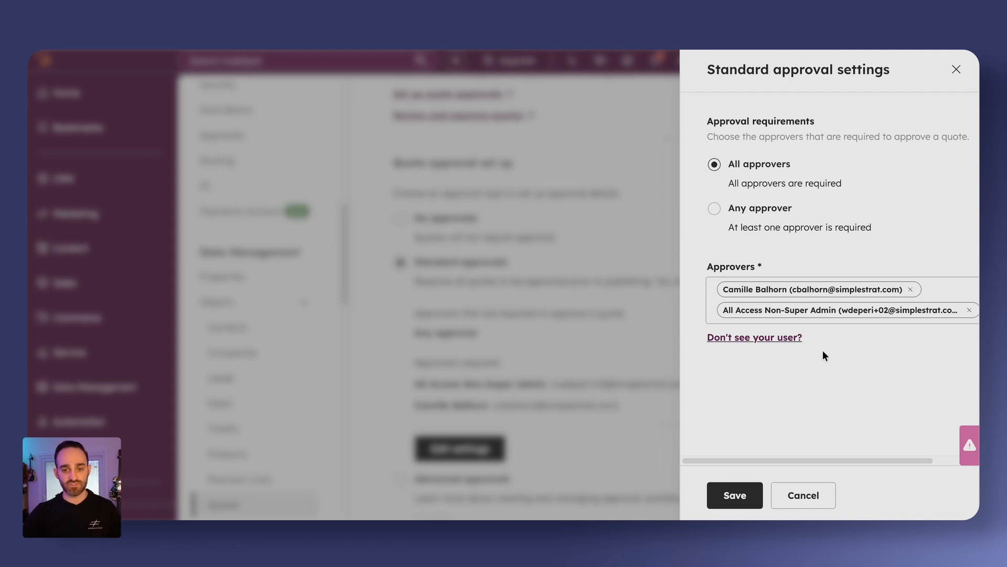
pyautogui.click(799, 496)
pyautogui.scroll(-3, 621, 292)
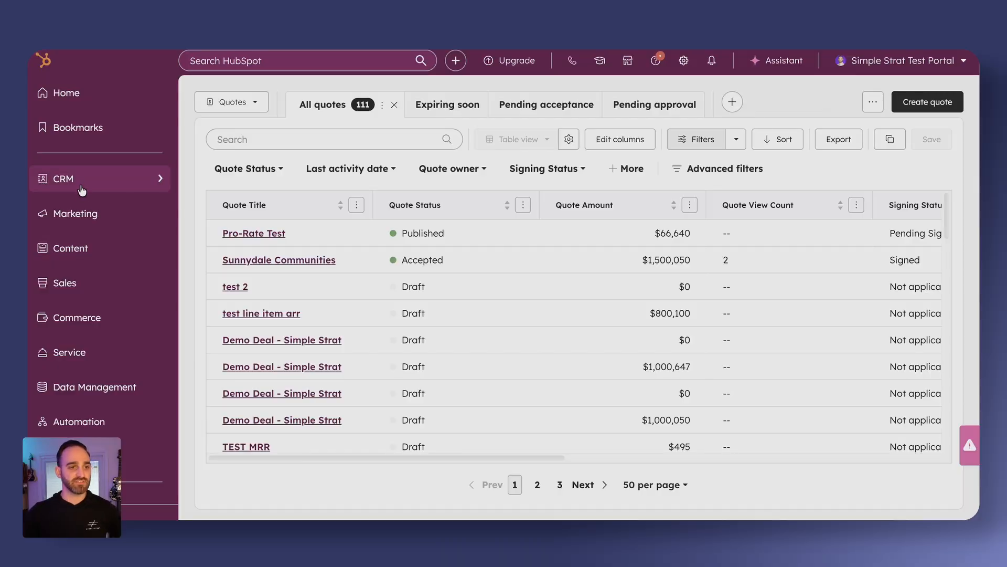
# Step: Set up a new quote from the Quotes list for "Pawnee Parks Department - New Deal" with the HubSpot Hacks Quote Template
pyautogui.moveTo(95, 317)
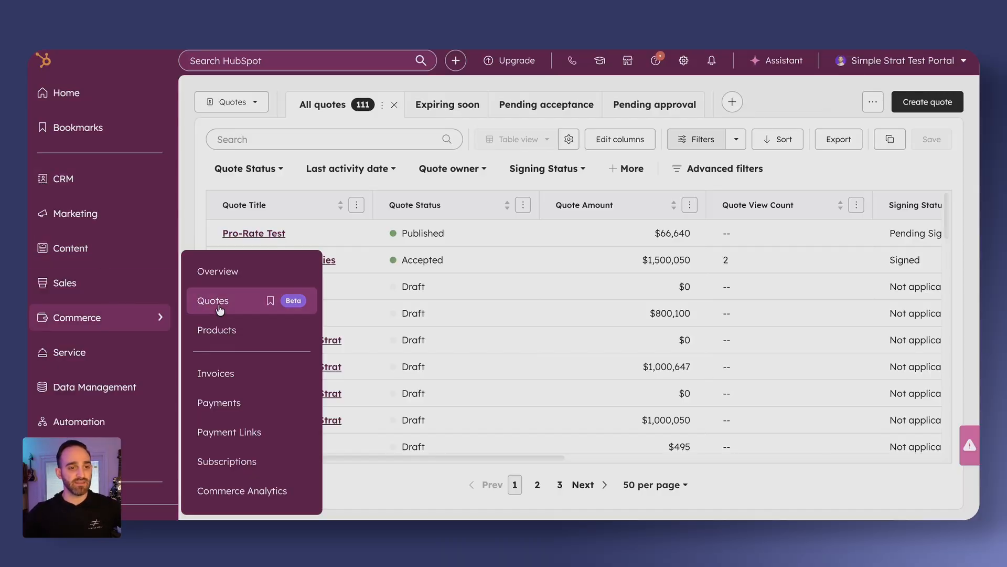
pyautogui.click(225, 307)
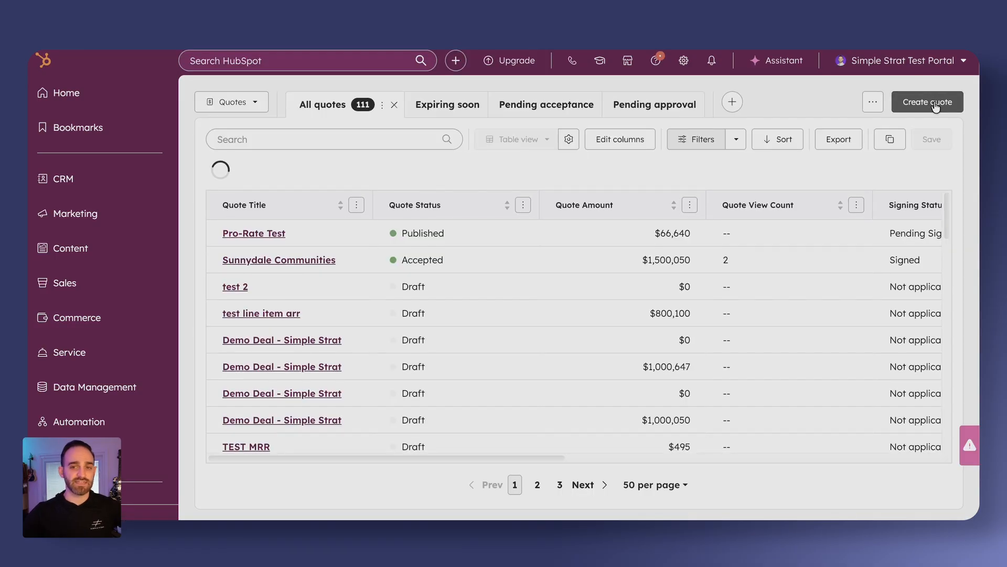
pyautogui.click(931, 101)
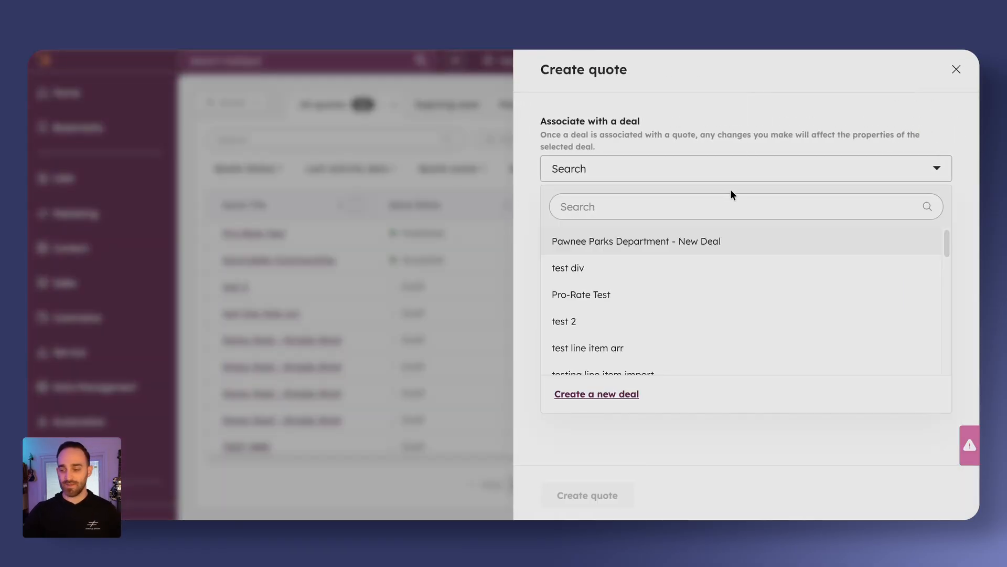
pyautogui.click(731, 202)
pyautogui.write('p')
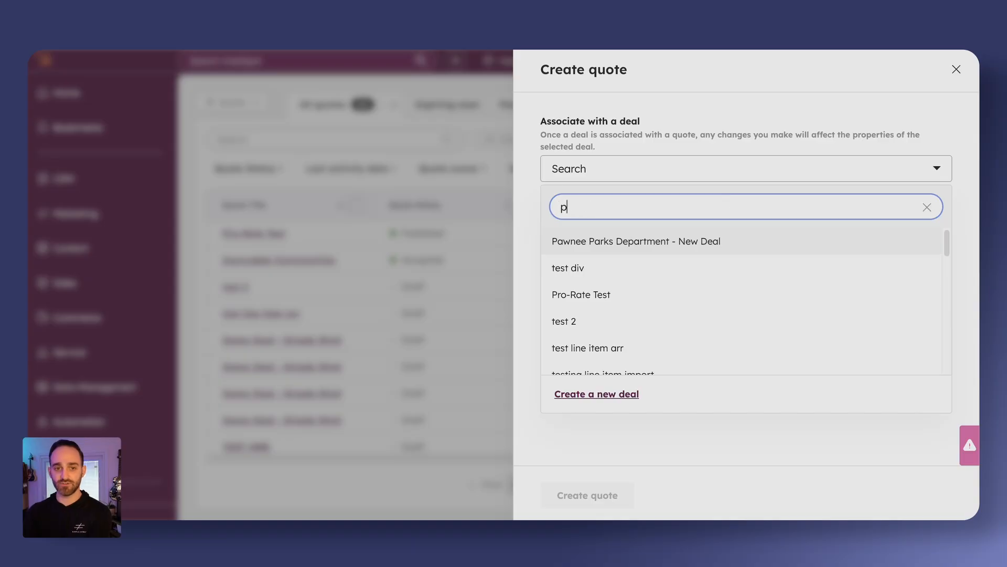
pyautogui.write('awnee')
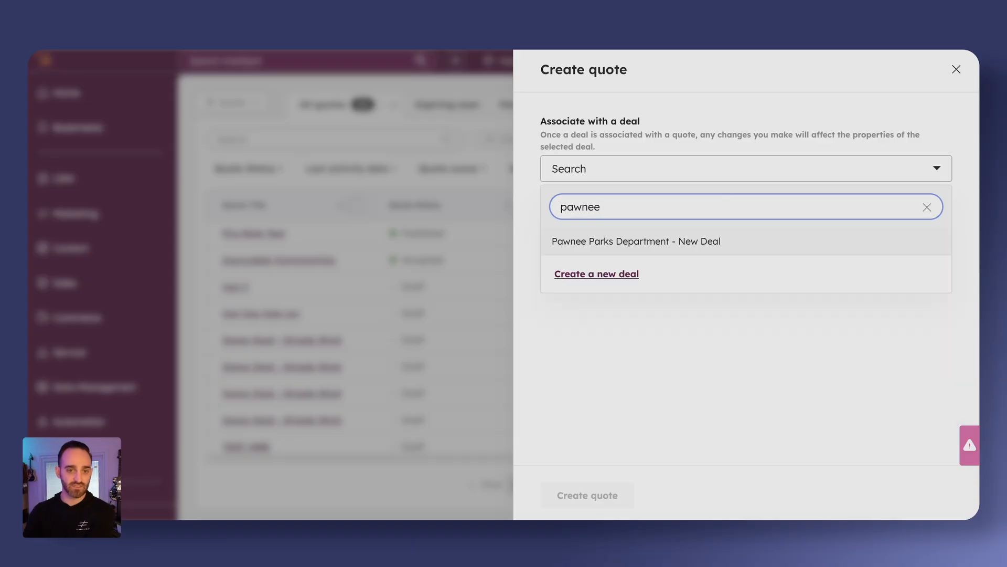
pyautogui.click(677, 240)
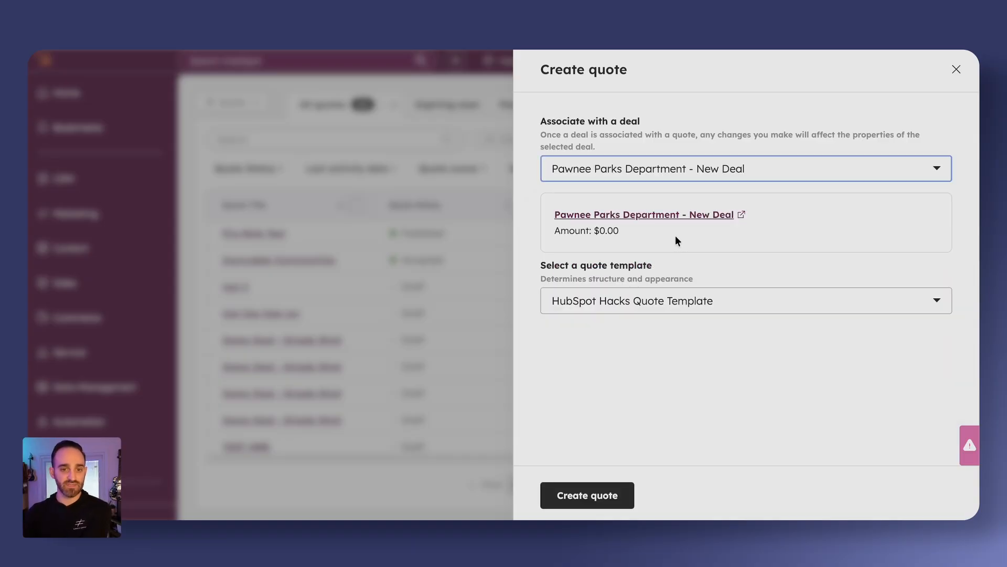
pyautogui.click(618, 300)
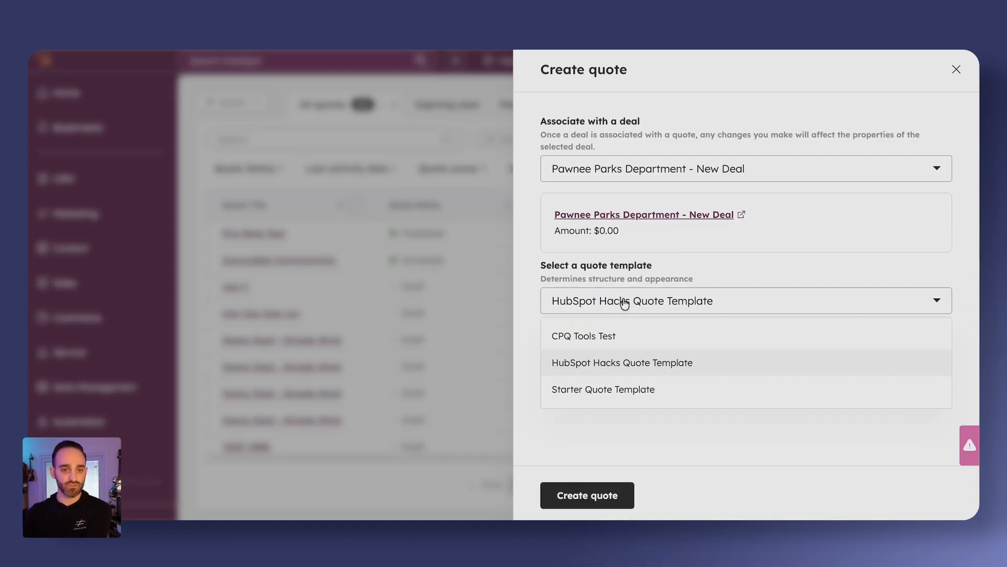
pyautogui.click(659, 369)
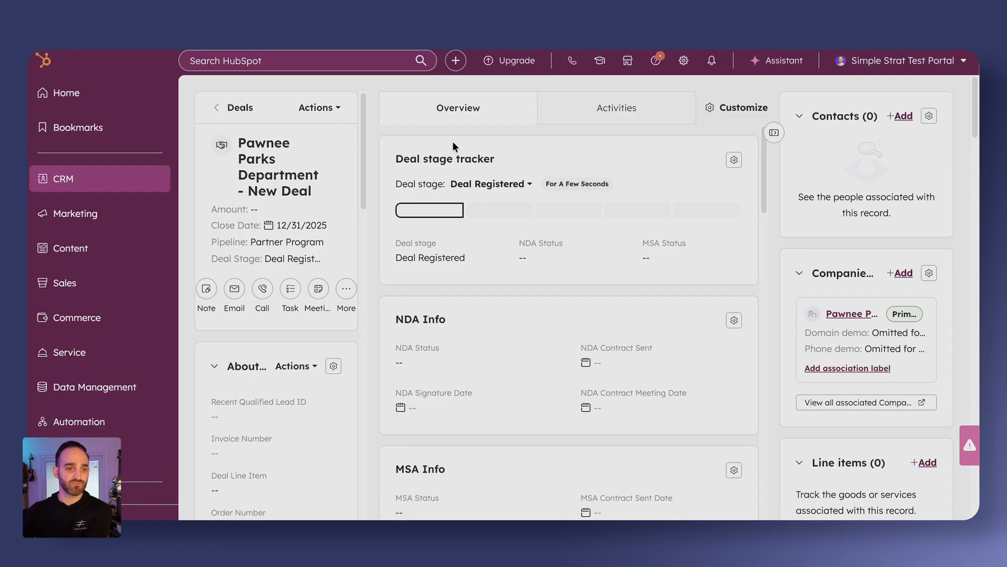
# Step: Create a quote from the Pawnee Parks Department deal record using the HubSpot Hacks Quote Template
pyautogui.scroll(-4, 858, 239)
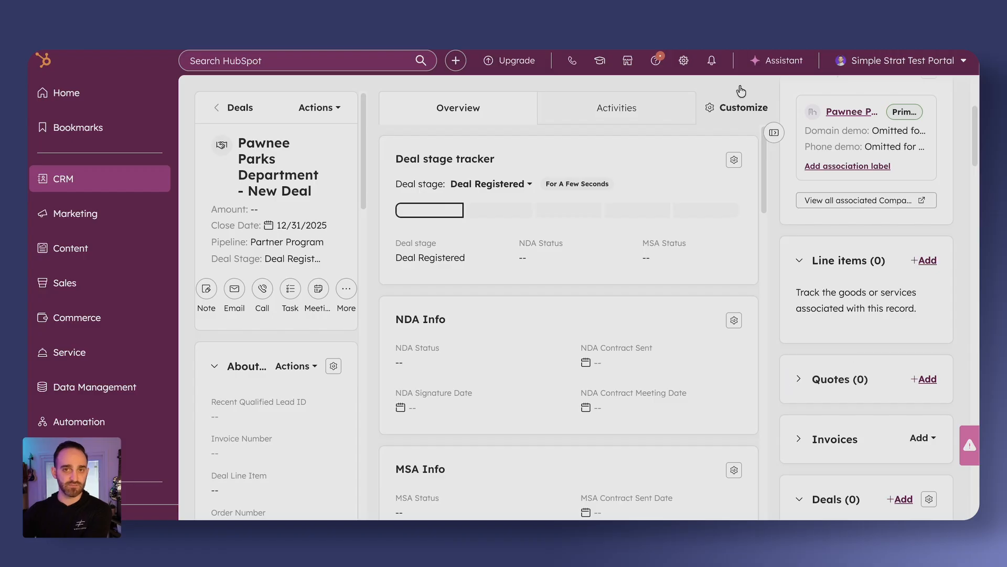
pyautogui.scroll(-1, 824, 262)
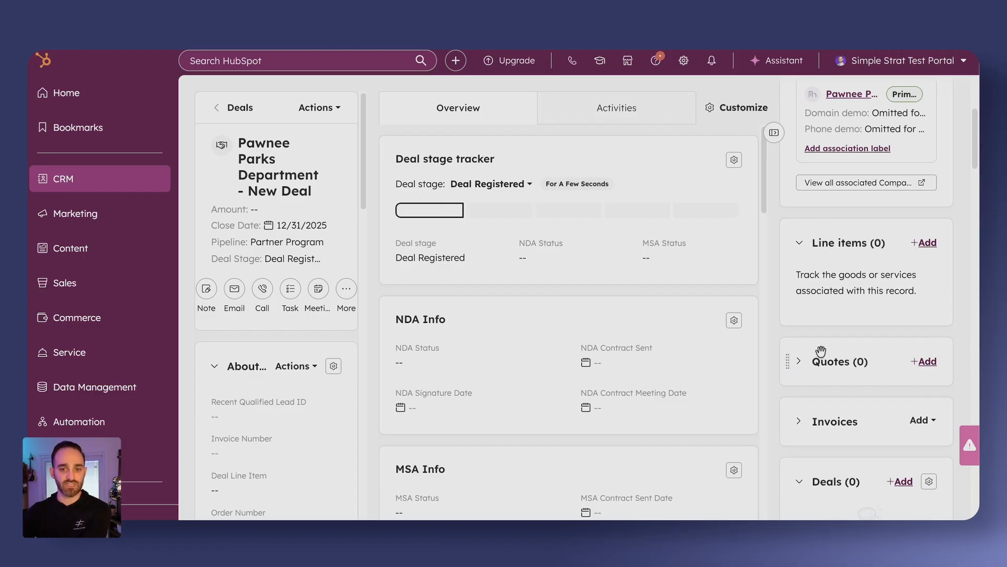
pyautogui.click(924, 361)
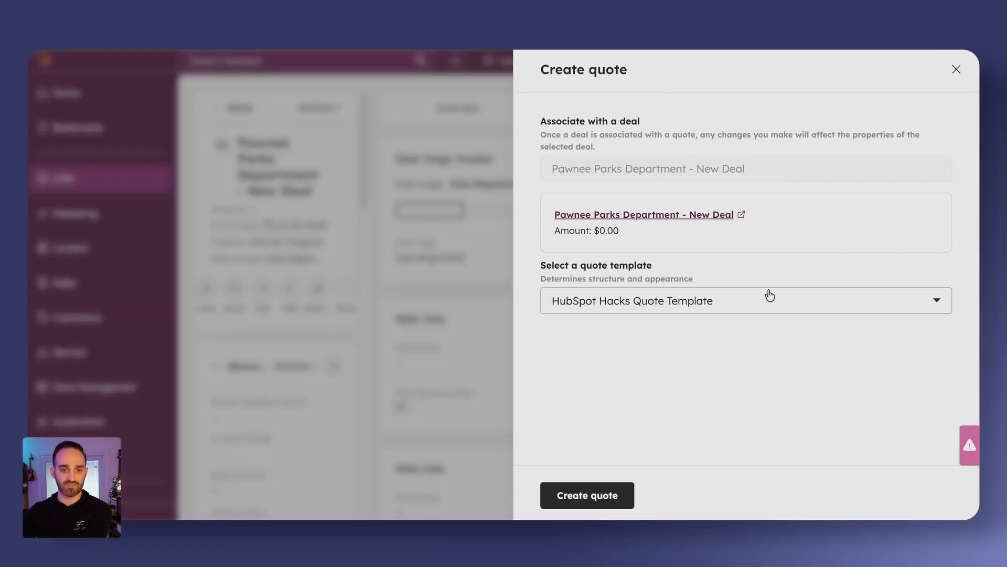
pyautogui.click(618, 495)
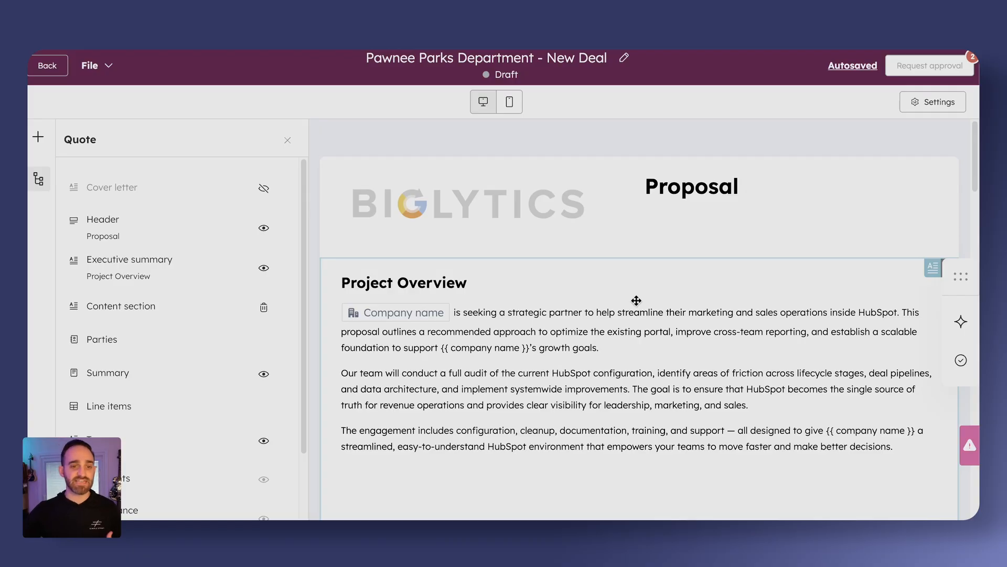
# Step: Replace the first Project Overview paragraph with "EDIT A WHOE SECTION BEFORE SENDING" on its own line above the remaining text
pyautogui.click(598, 357)
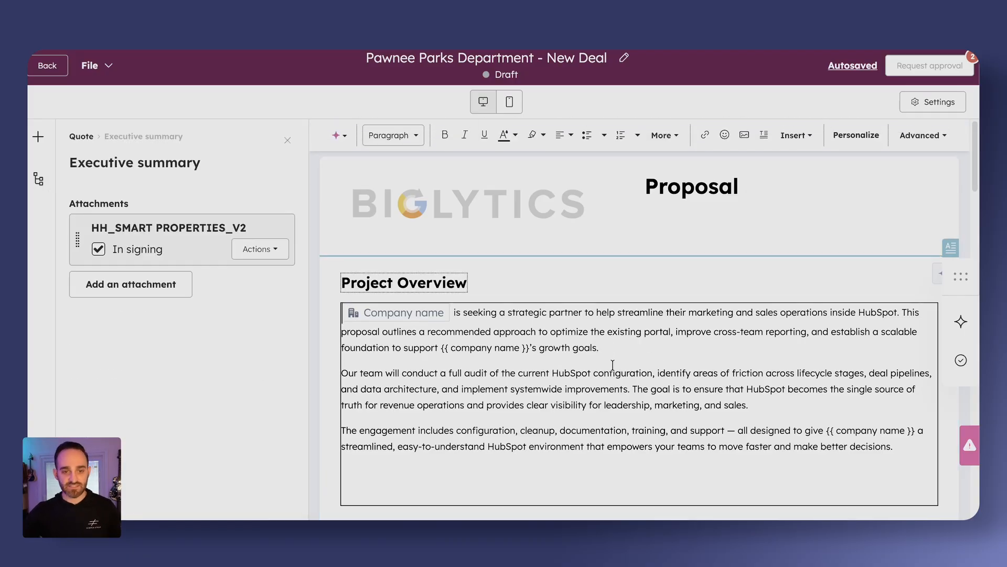
pyautogui.moveTo(622, 345); pyautogui.dragTo(360, 319)
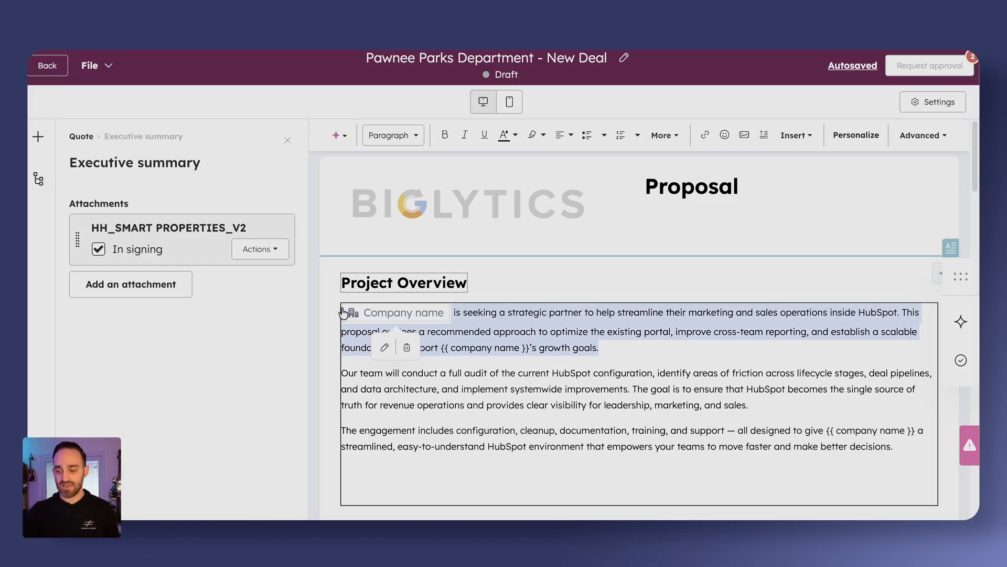
pyautogui.press('BackSpace')
pyautogui.write('EDIT A W')
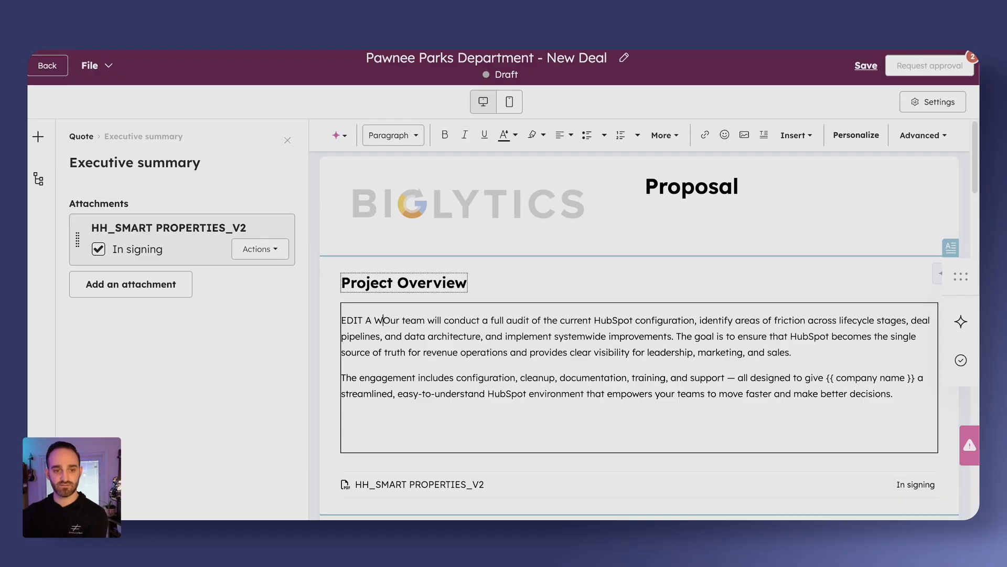
pyautogui.write('HOE SEC')
pyautogui.write('TION BEFORE SENDING')
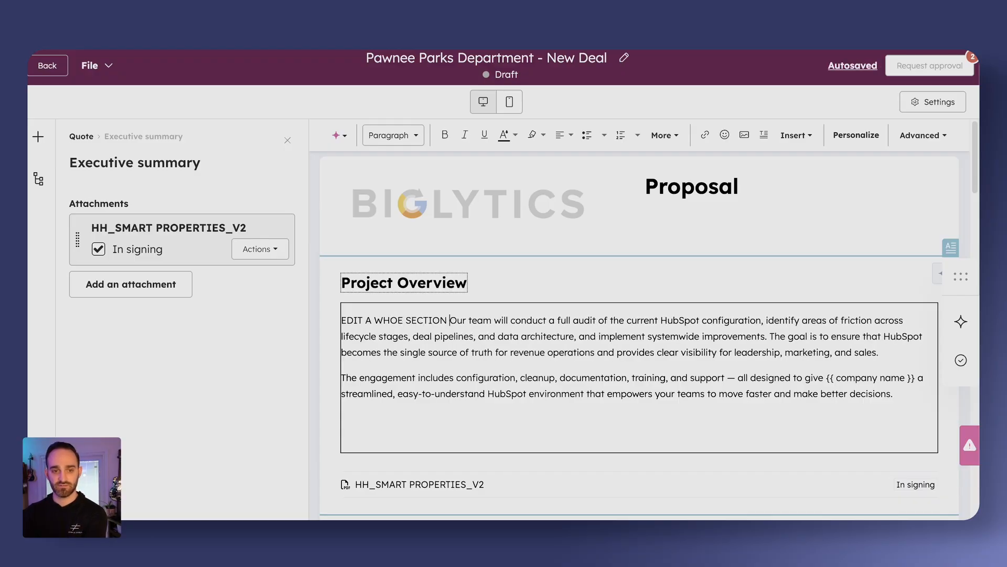
pyautogui.press('Return')
pyautogui.press('Return')
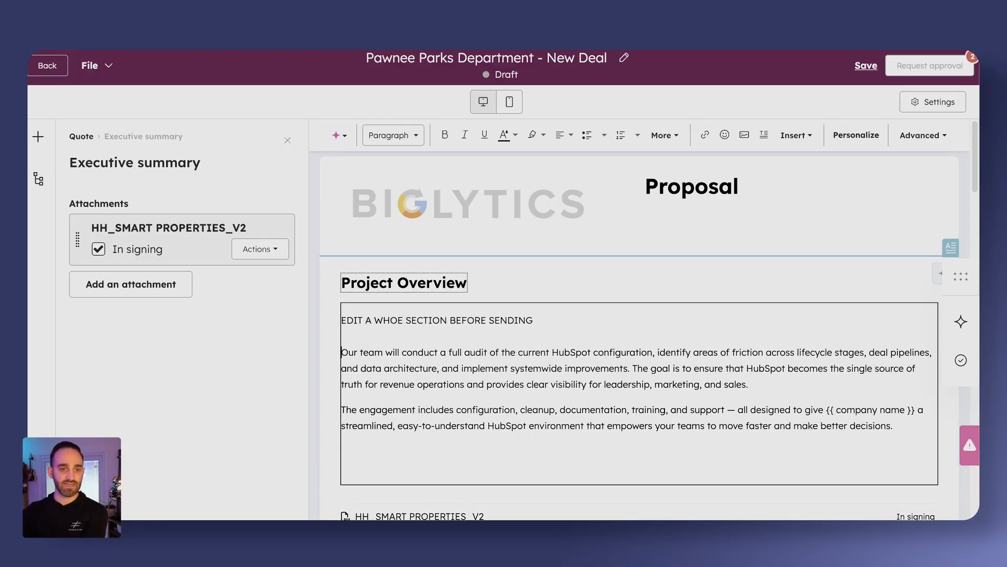
# Step: Delete the image above the table in the quote's content section
pyautogui.scroll(-5, 372, 314)
pyautogui.click(778, 382)
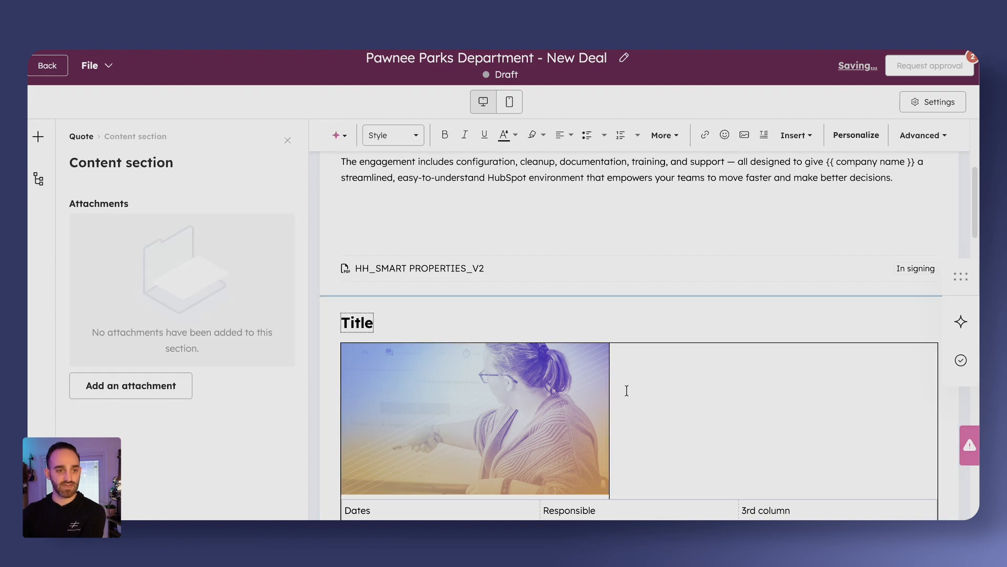
pyautogui.click(569, 400)
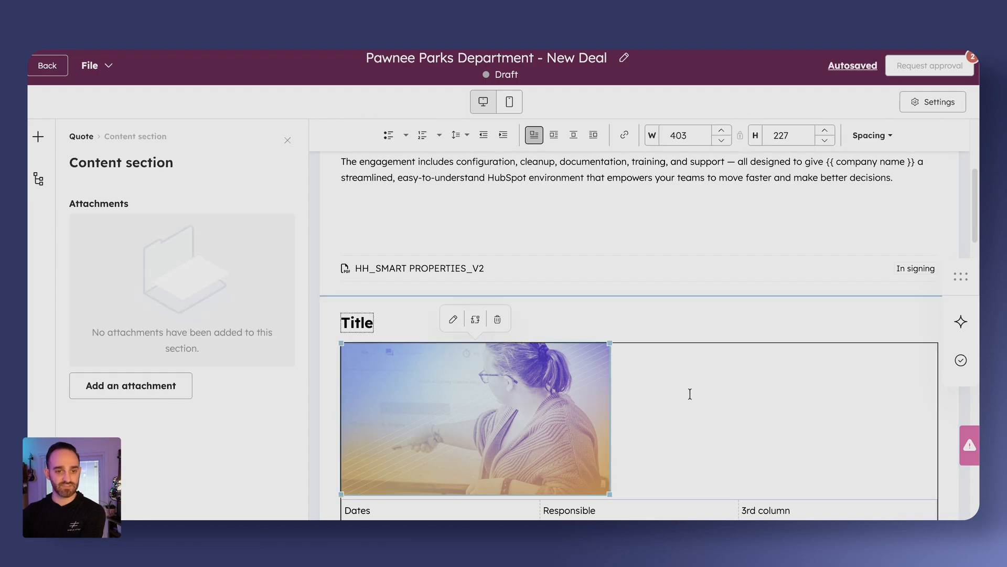
pyautogui.click(504, 325)
pyautogui.click(450, 380)
# Step: Clear and remove the "3rd column" from the content section's table, keeping the Dates and Responsible columns
pyautogui.click(801, 383)
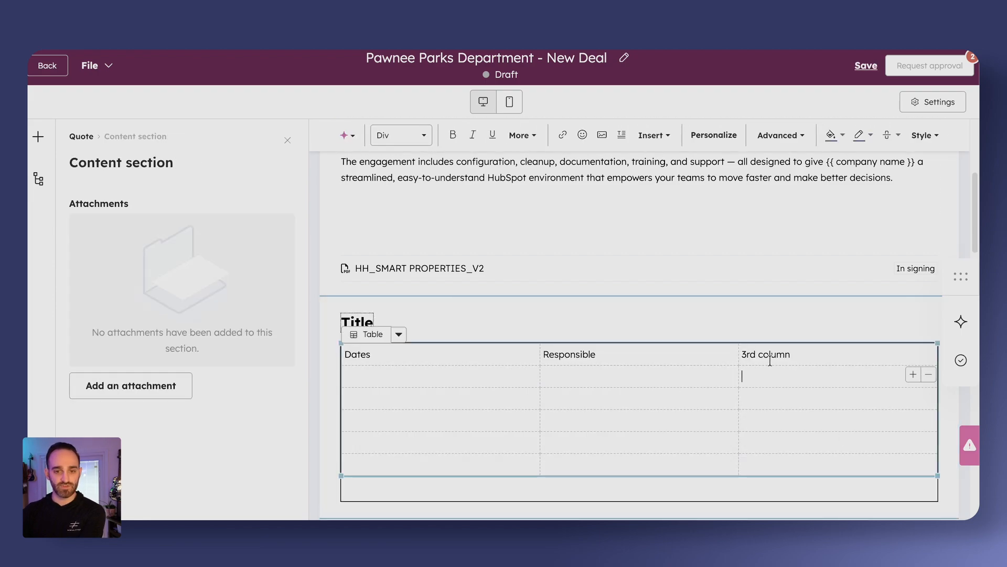
pyautogui.moveTo(900, 456); pyautogui.dragTo(841, 351)
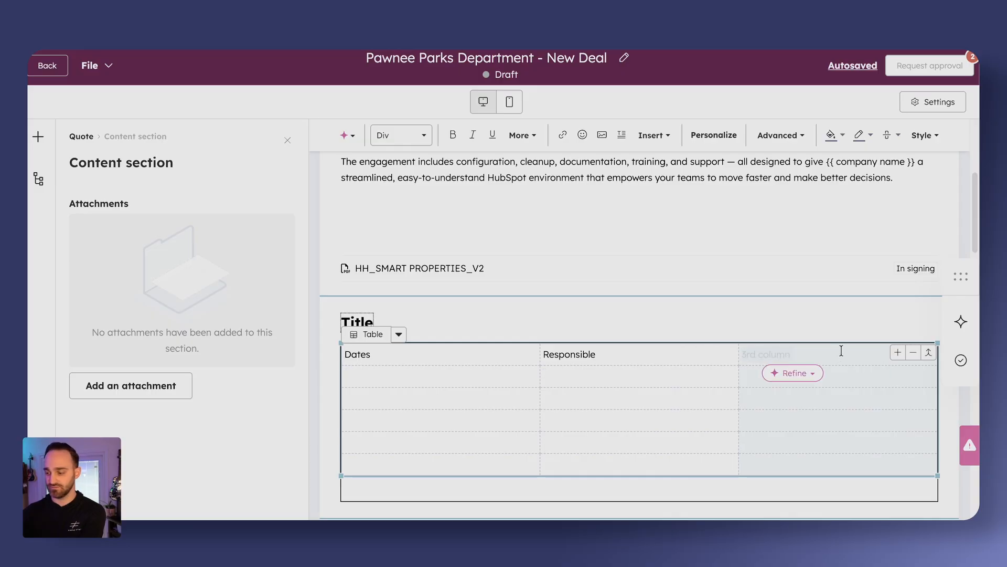
pyautogui.press('BackSpace')
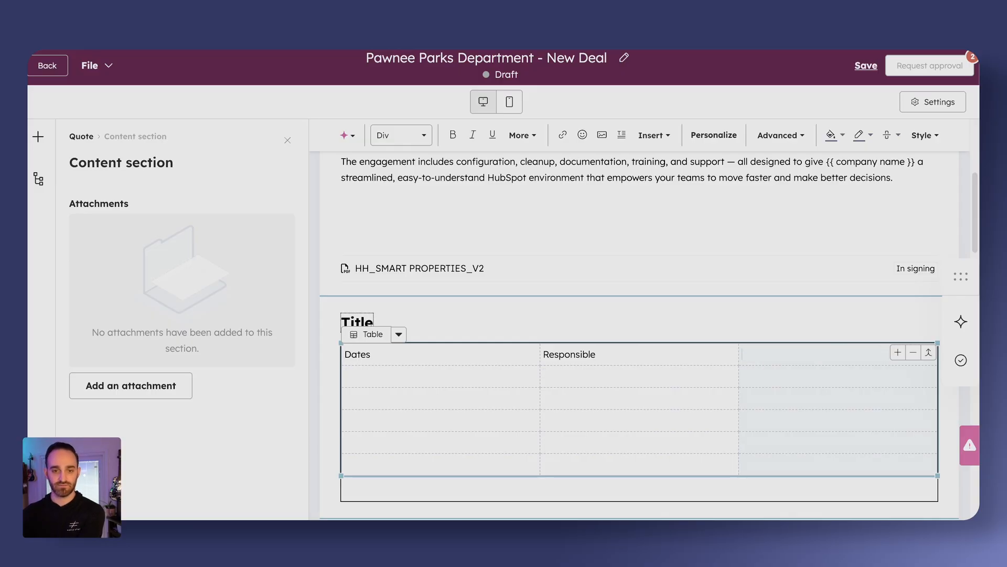
pyautogui.click(929, 352)
pyautogui.click(892, 407)
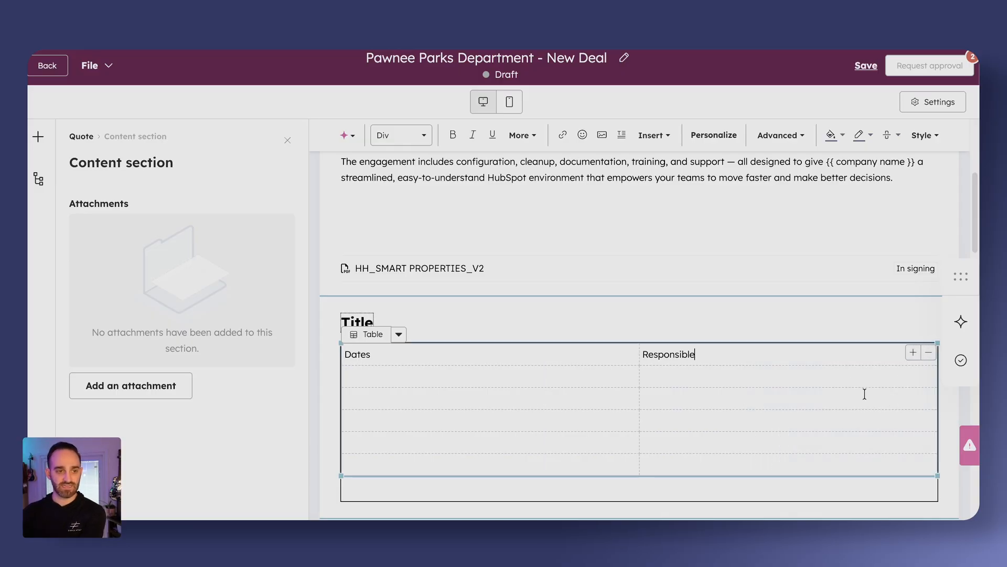
pyautogui.click(176, 495)
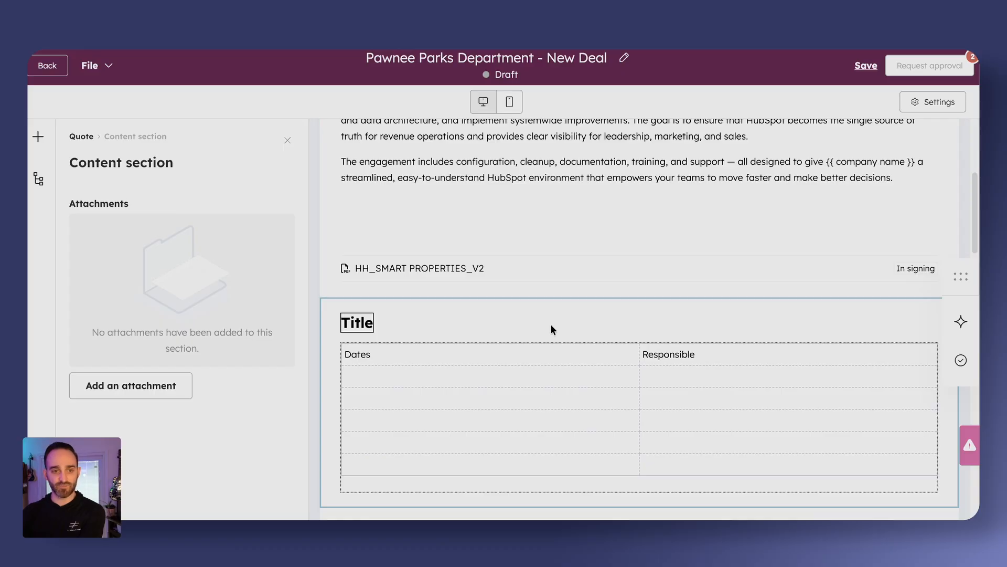
# Step: Add the Widget - Insurance product from the product library to the quote's line items
pyautogui.scroll(-5, 597, 299)
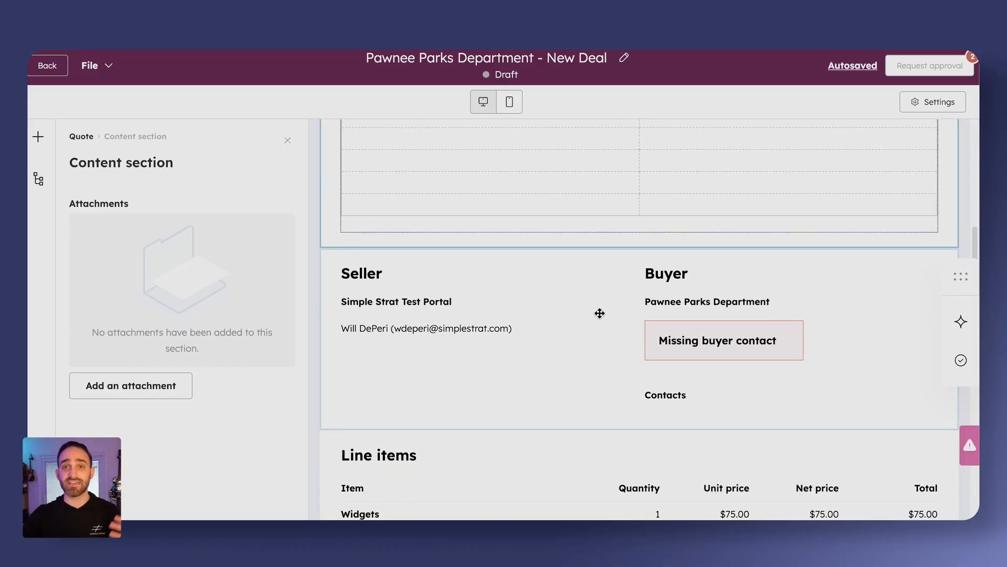
pyautogui.scroll(-4, 599, 309)
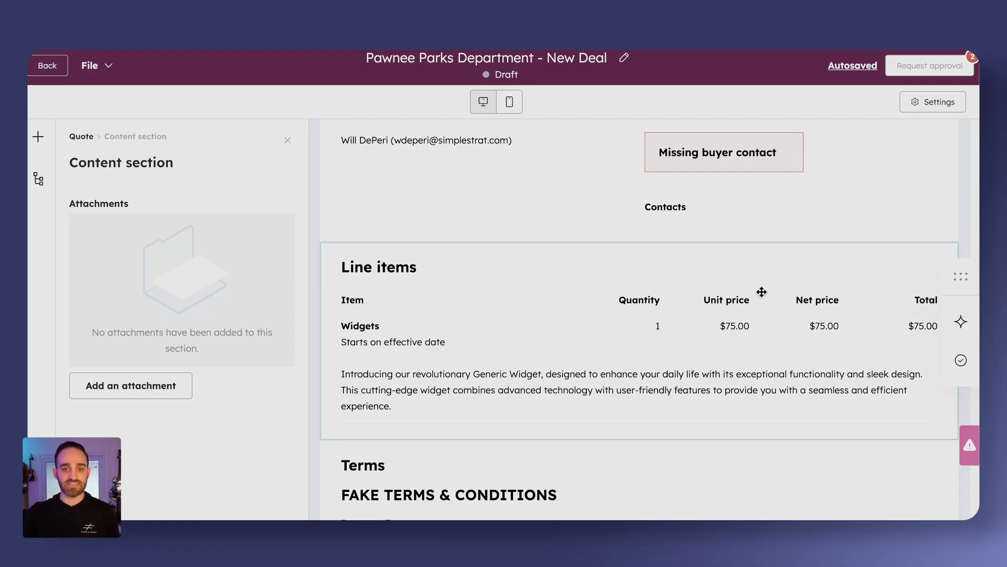
pyautogui.click(485, 329)
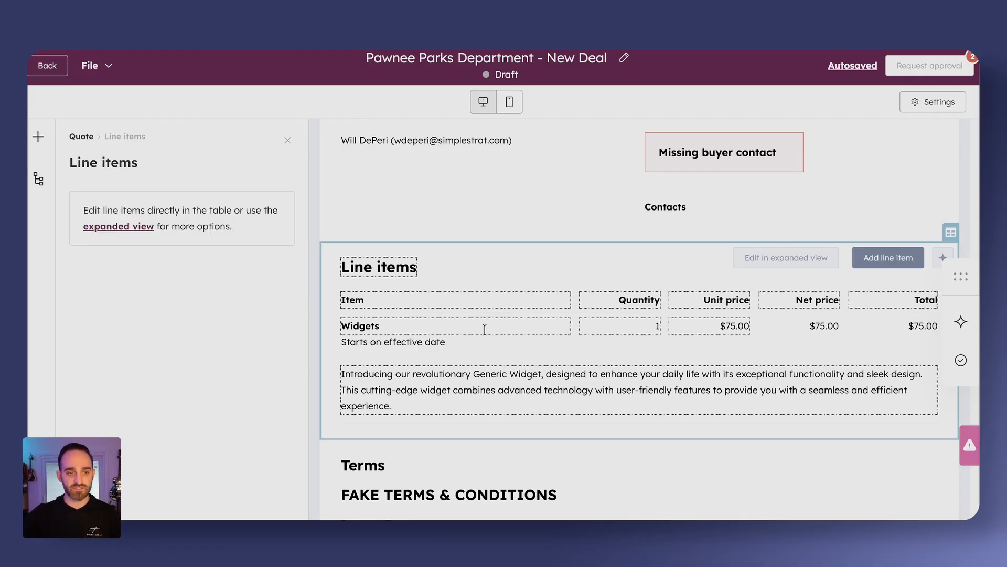
pyautogui.click(887, 262)
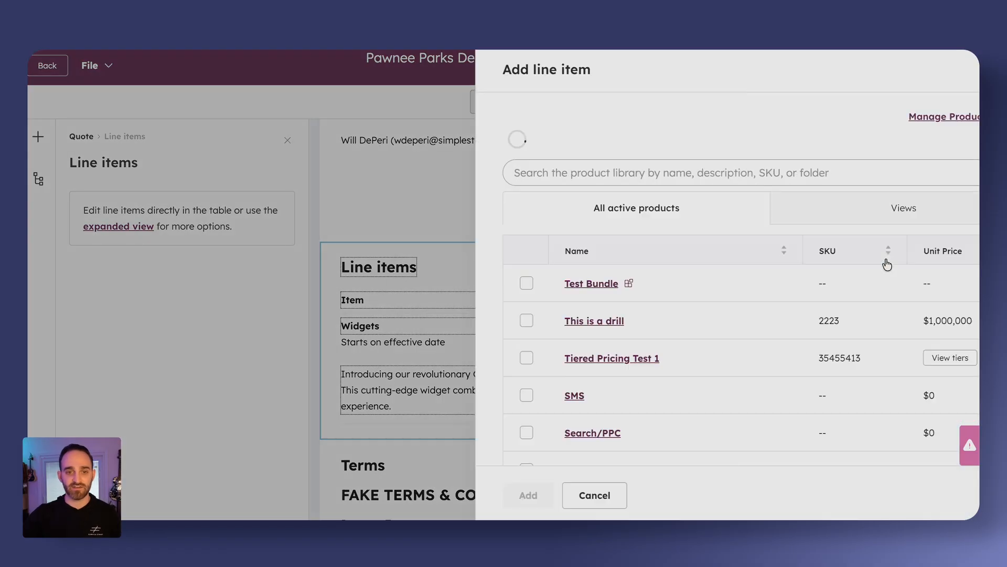
pyautogui.scroll(-10, 653, 379)
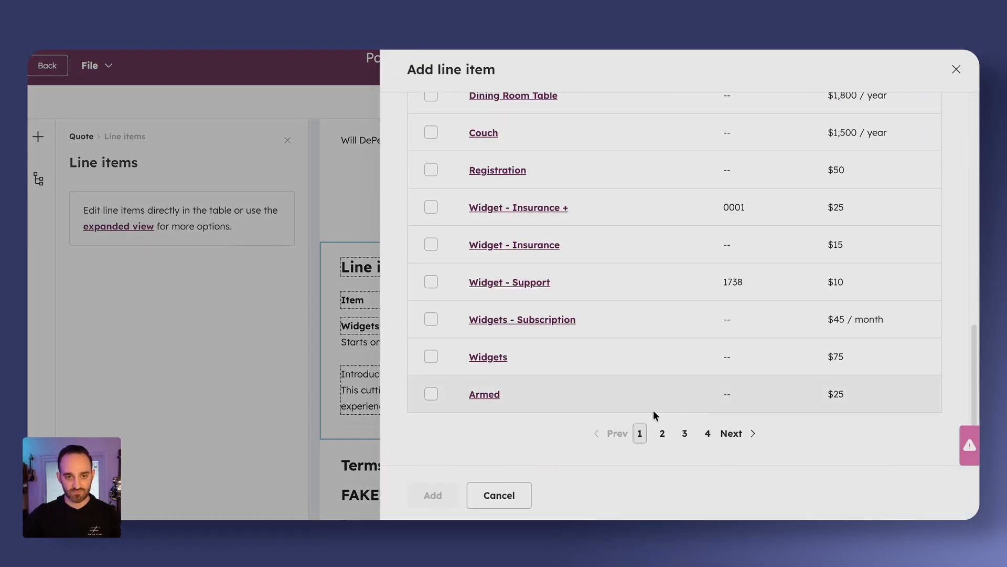
pyautogui.click(451, 255)
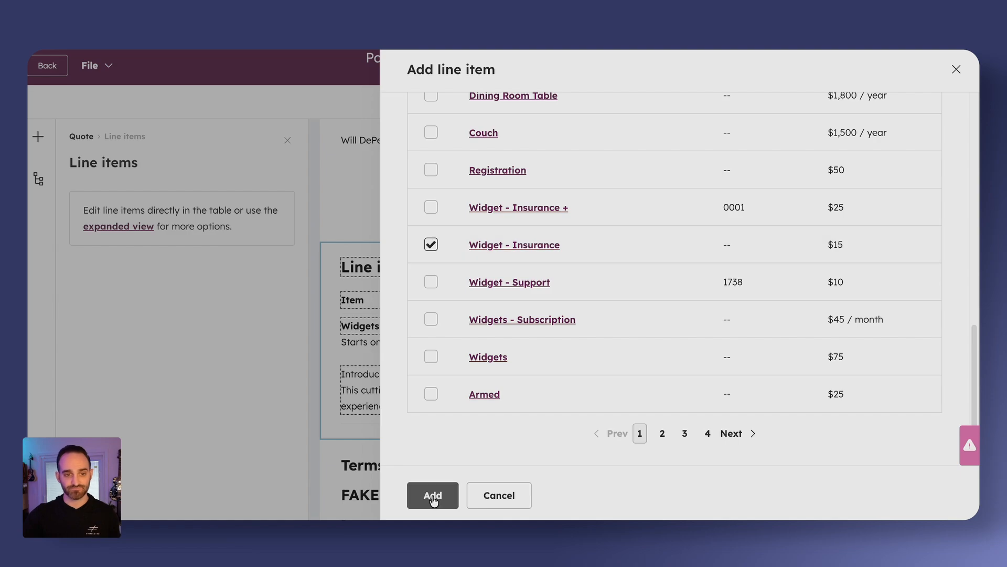
pyautogui.click(434, 495)
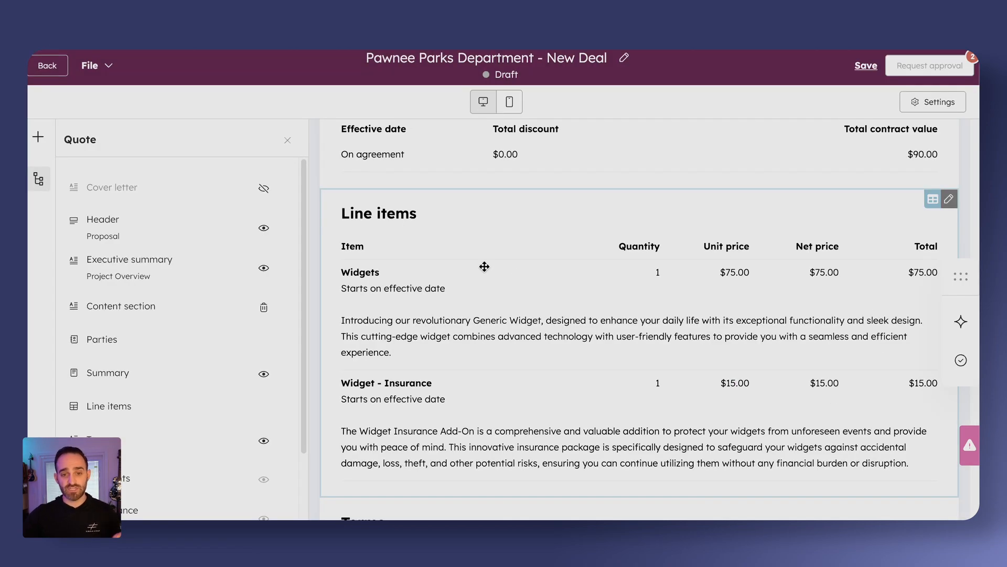
# Step: Apply a 50% unit discount to the Widget - Insurance line item in the expanded line item editor and save it
pyautogui.click(556, 408)
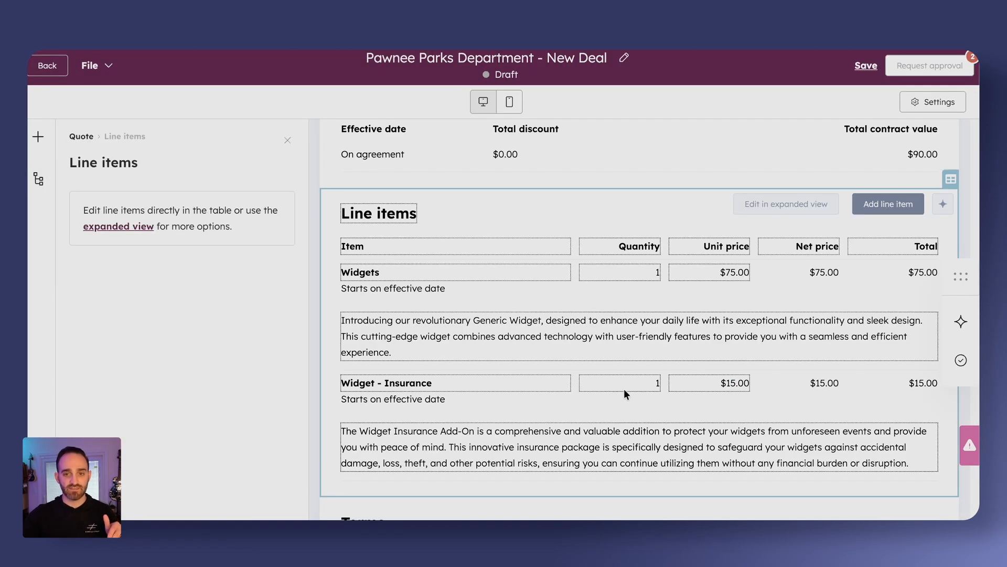
pyautogui.click(798, 206)
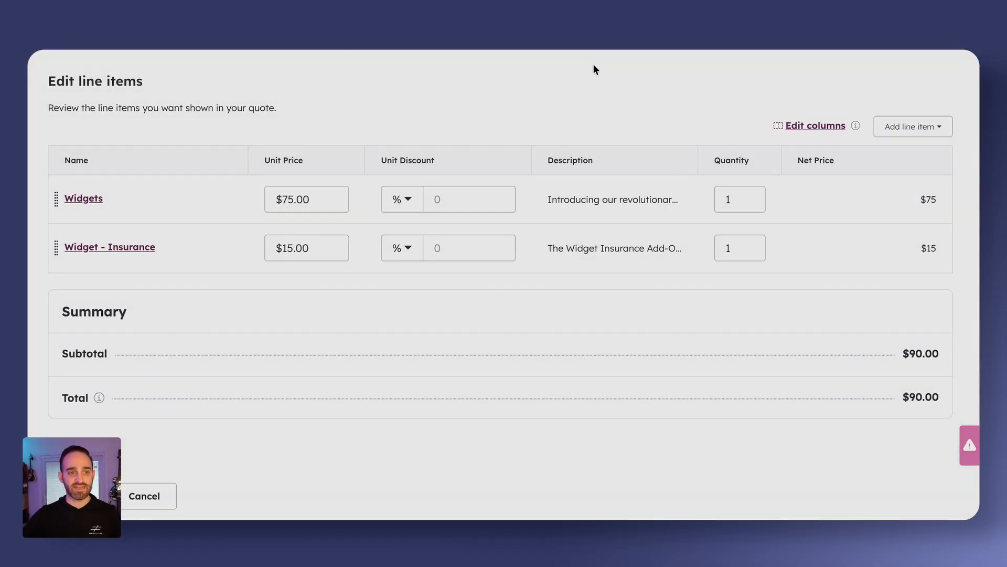
pyautogui.click(158, 497)
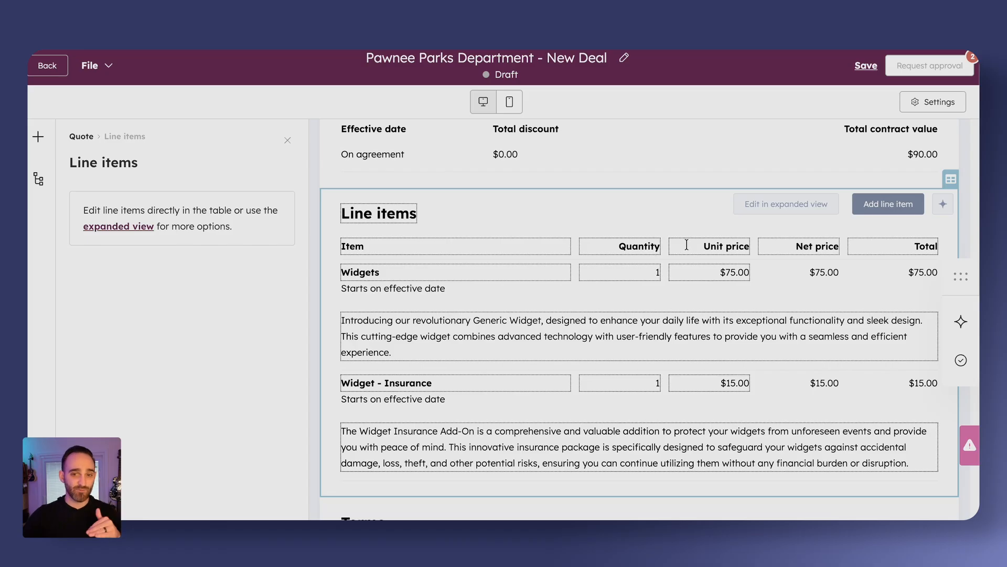
pyautogui.click(787, 204)
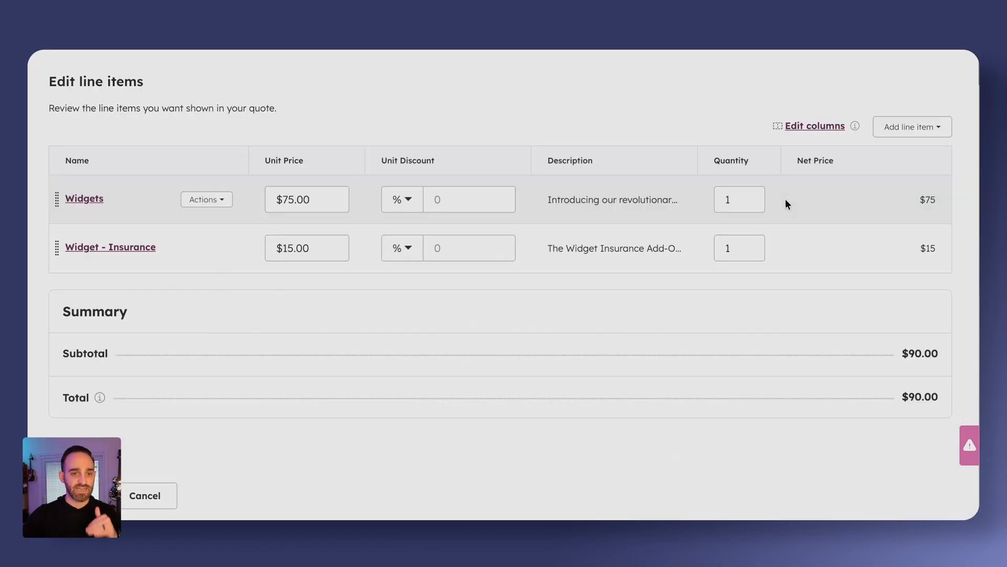
pyautogui.click(449, 247)
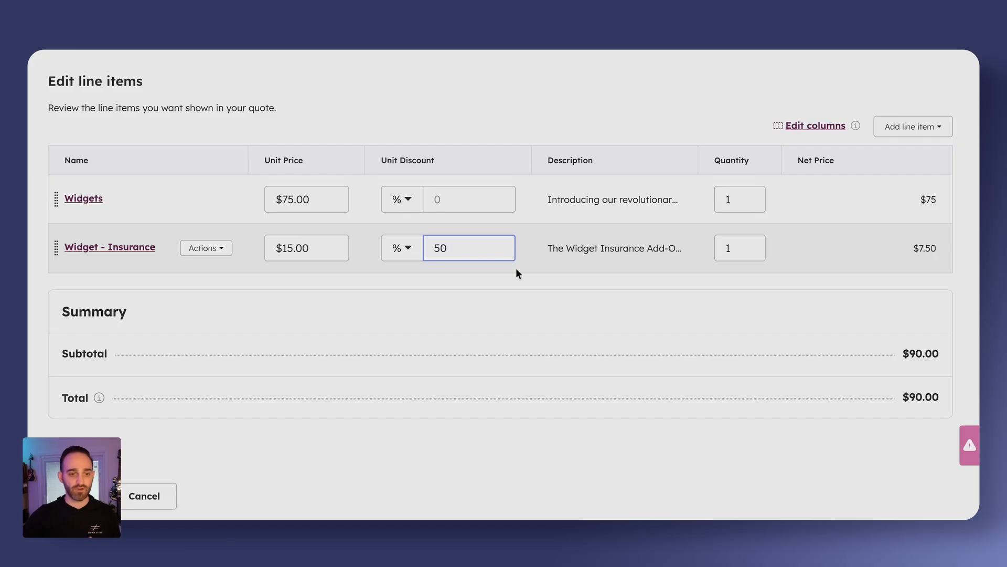
pyautogui.click(78, 496)
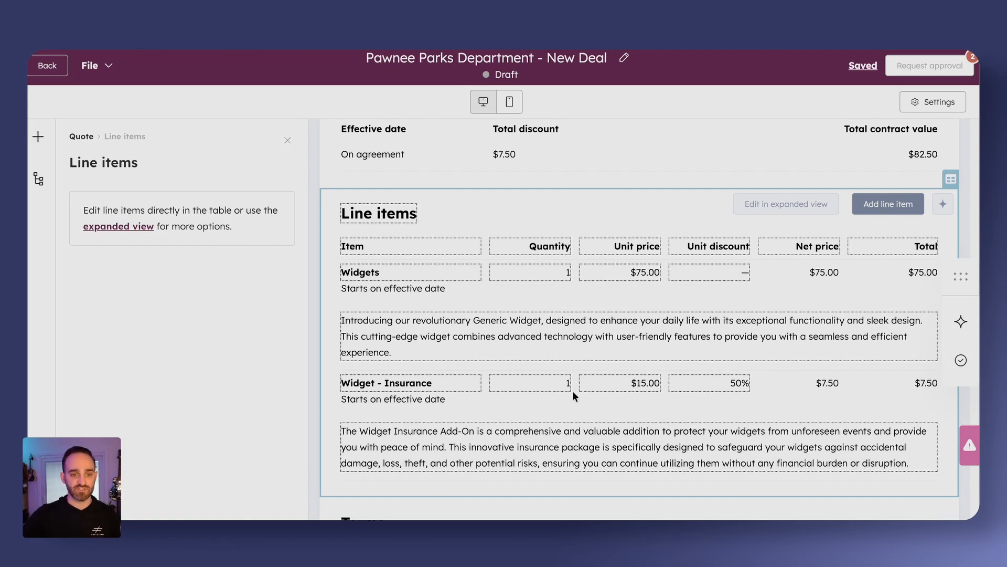
# Step: Delete the description text of both the Widget - Insurance and Widgets line items in the quote
pyautogui.click(589, 436)
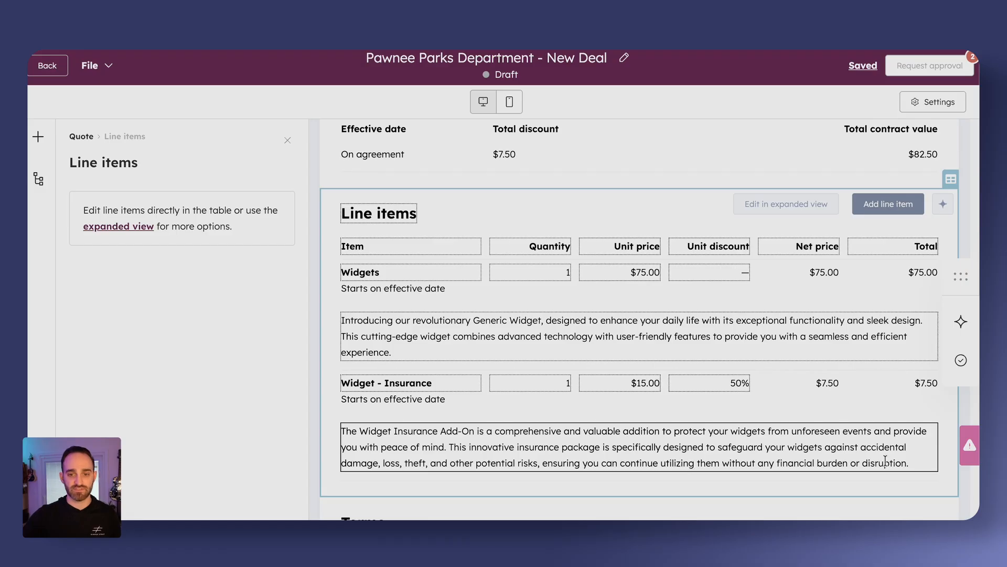
pyautogui.moveTo(924, 467); pyautogui.dragTo(327, 436)
pyautogui.press('BackSpace')
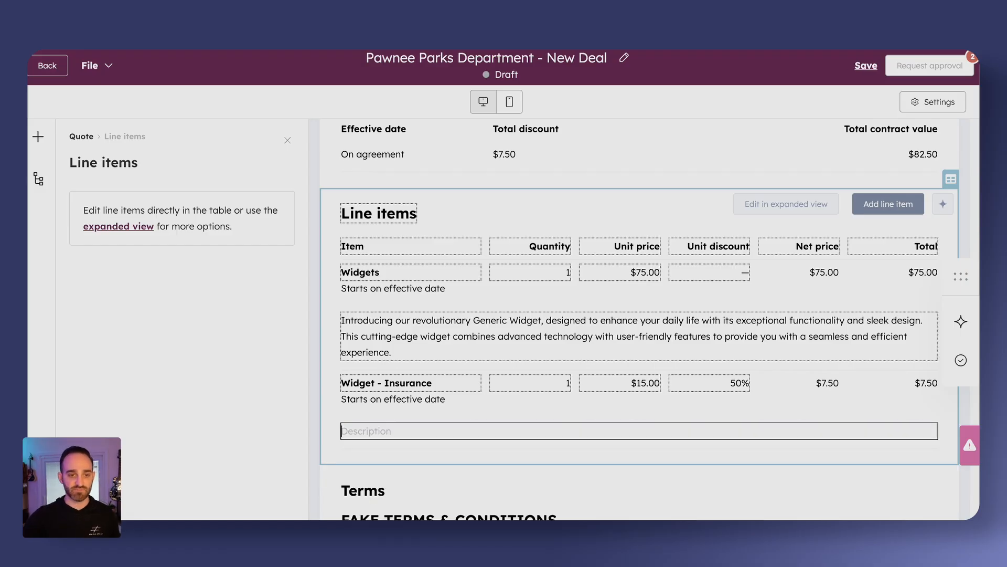
pyautogui.click(414, 348)
pyautogui.hotkey('ctrl', 'a')
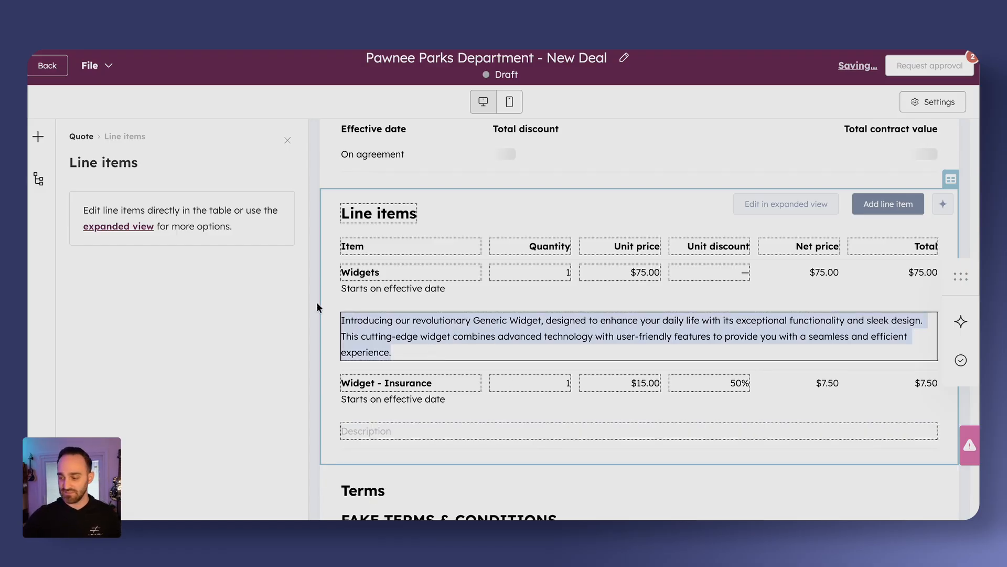
pyautogui.press('BackSpace')
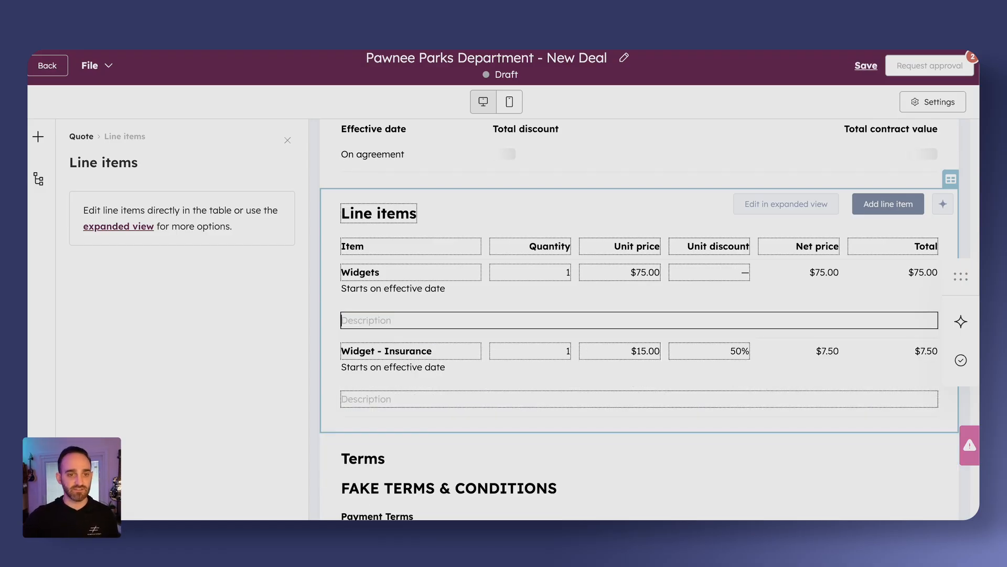
pyautogui.click(541, 229)
pyautogui.scroll(1, 542, 232)
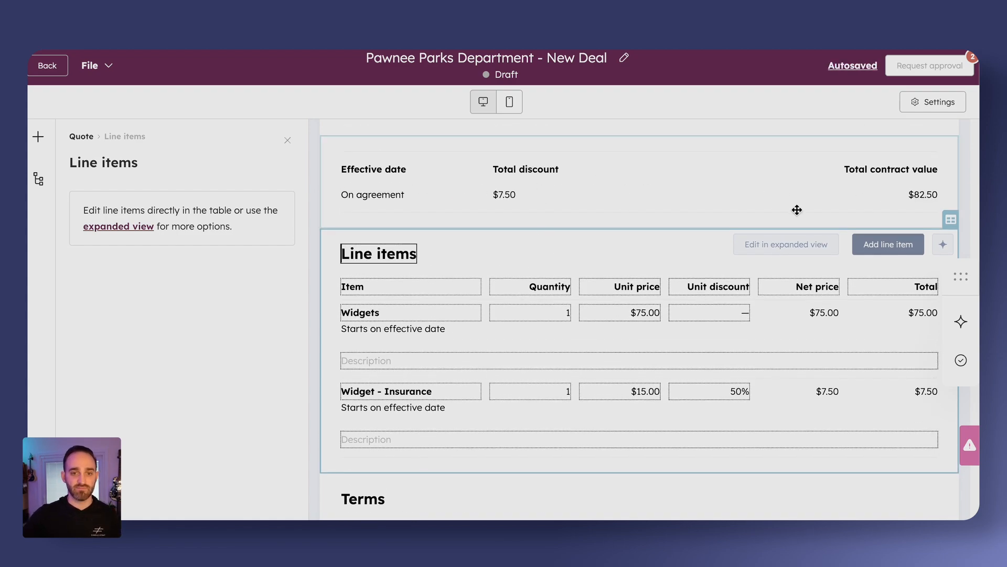
# Step: Turn off billing for the quote's Payments section, keeping the payment terms as Due on receipt
pyautogui.scroll(-5, 661, 353)
pyautogui.scroll(-8, 709, 306)
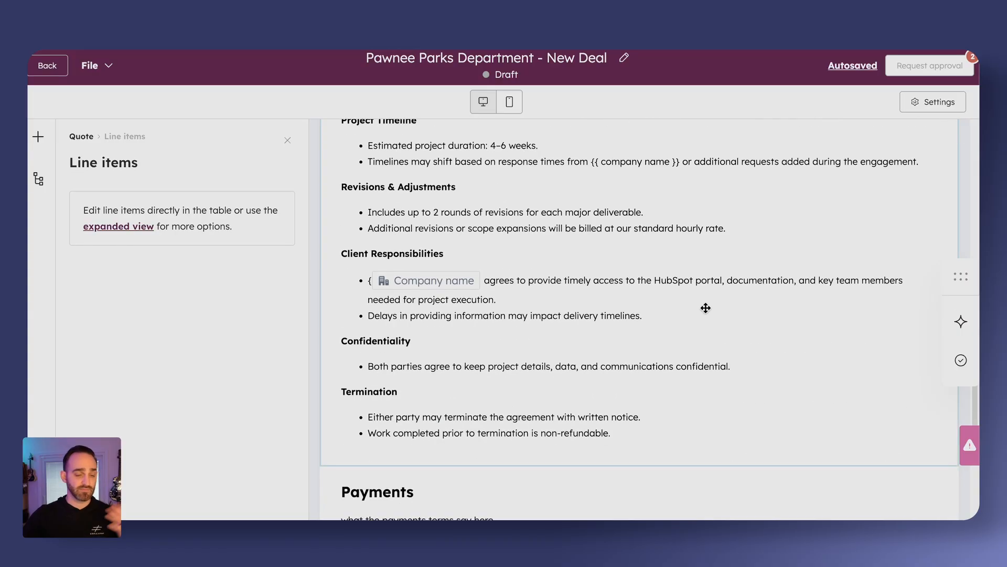
pyautogui.scroll(-6, 703, 307)
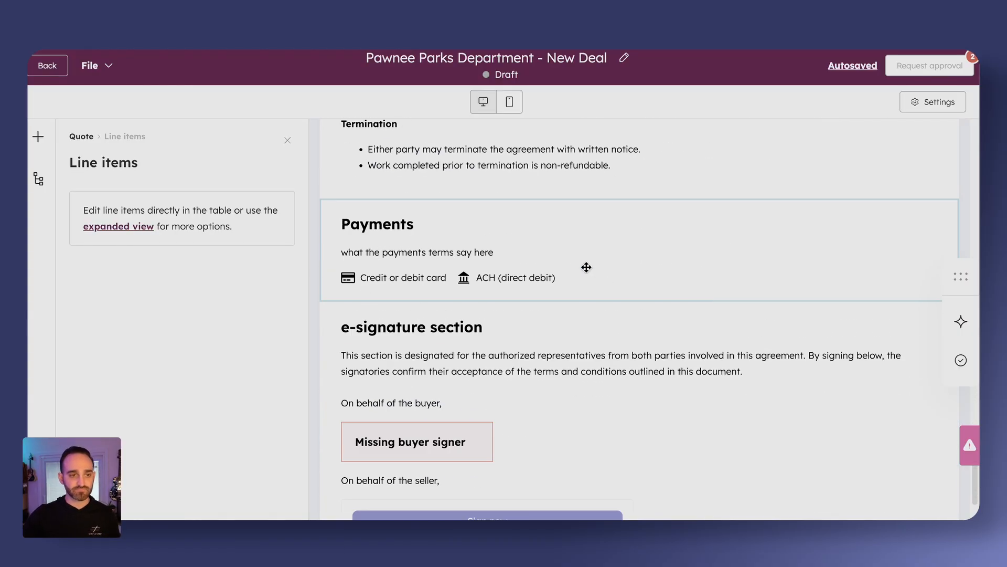
pyautogui.click(585, 265)
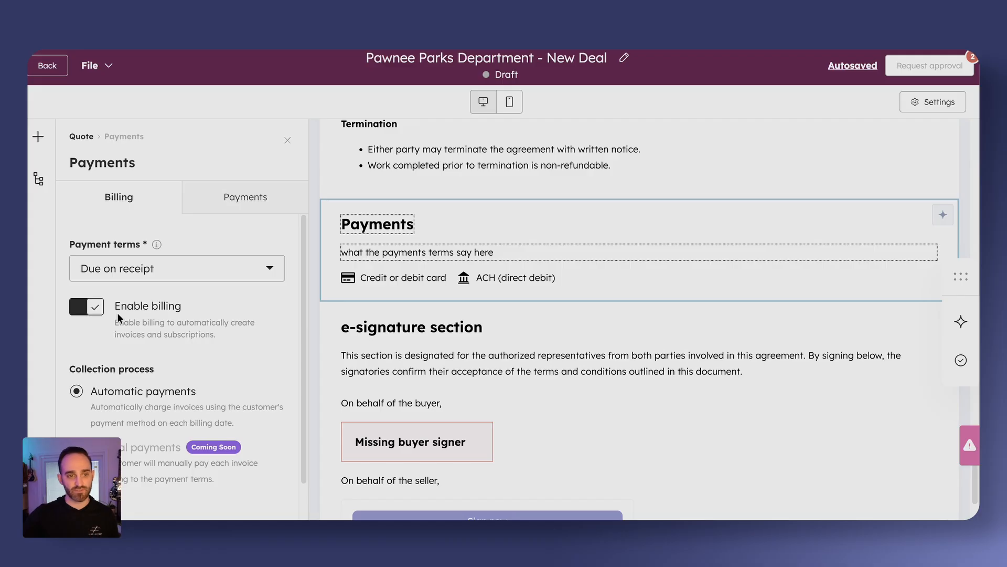
pyautogui.click(88, 310)
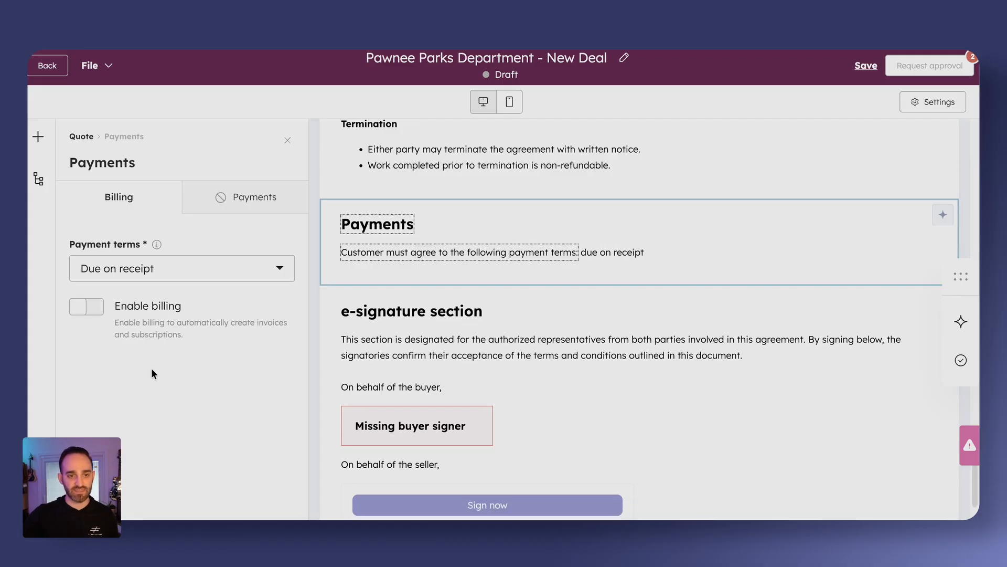
# Step: Add the Pawnee Parks contact from the existing contacts and make them a required buyer signer in the e-signature section
pyautogui.click(607, 374)
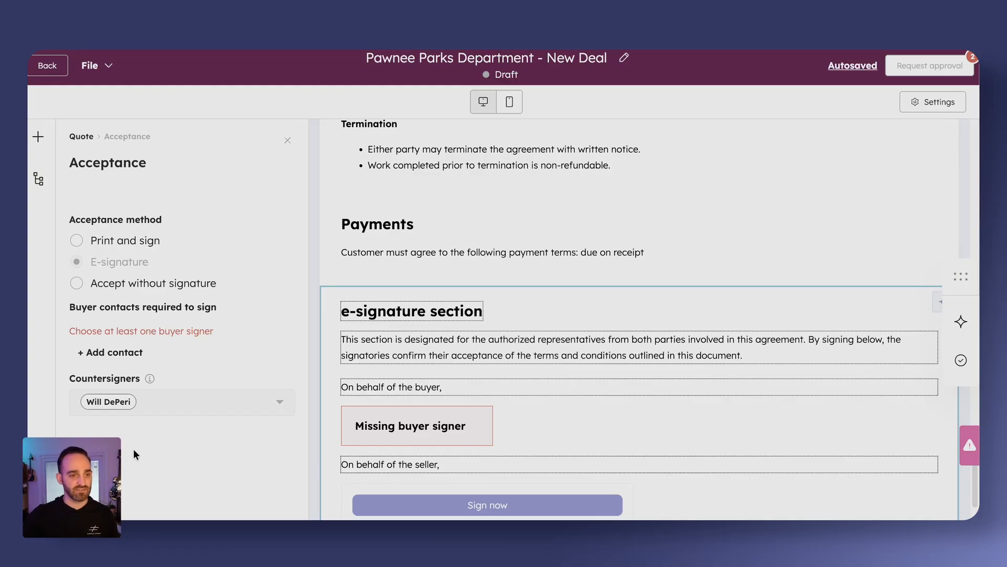
pyautogui.click(127, 352)
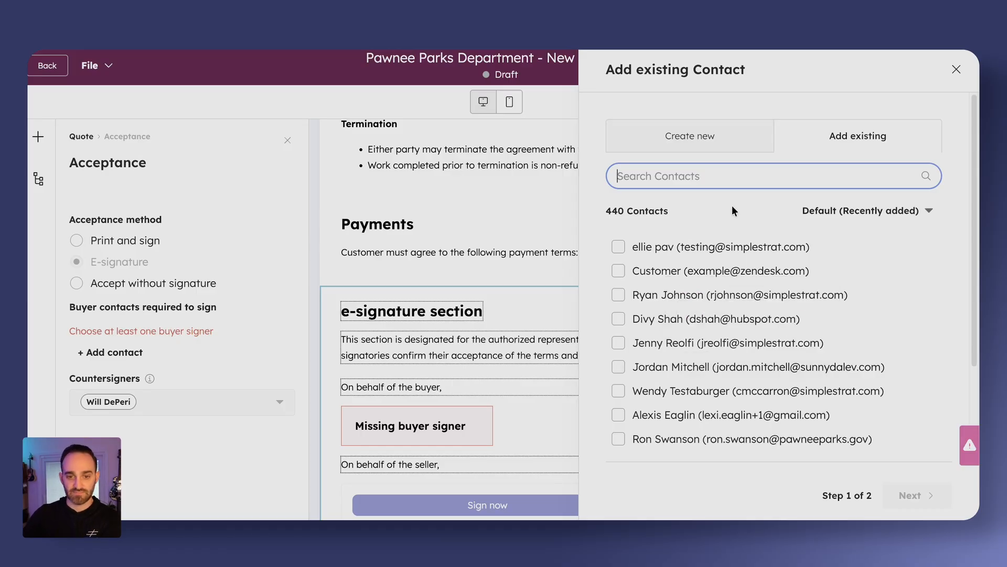
pyautogui.click(740, 442)
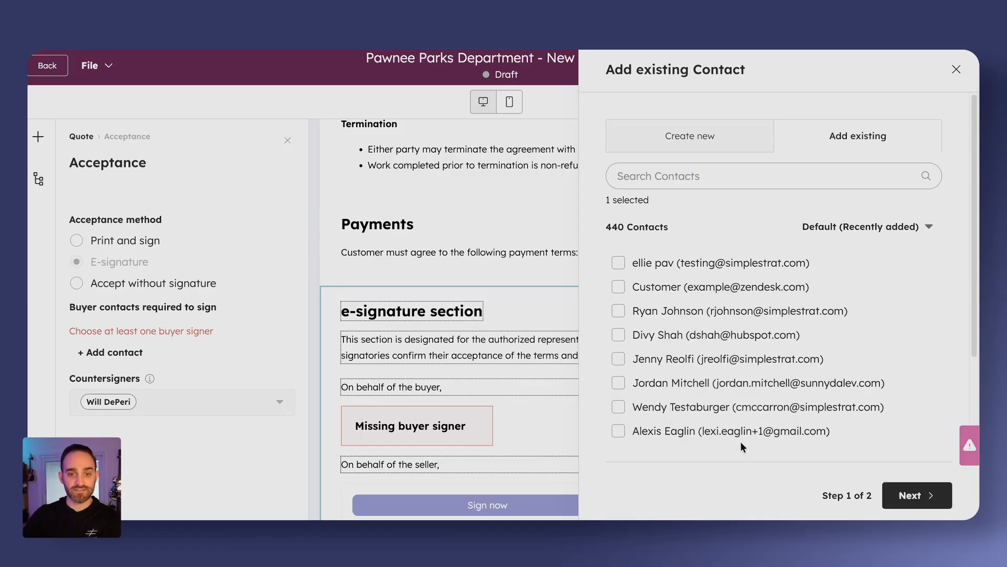
pyautogui.click(916, 498)
pyautogui.click(916, 498)
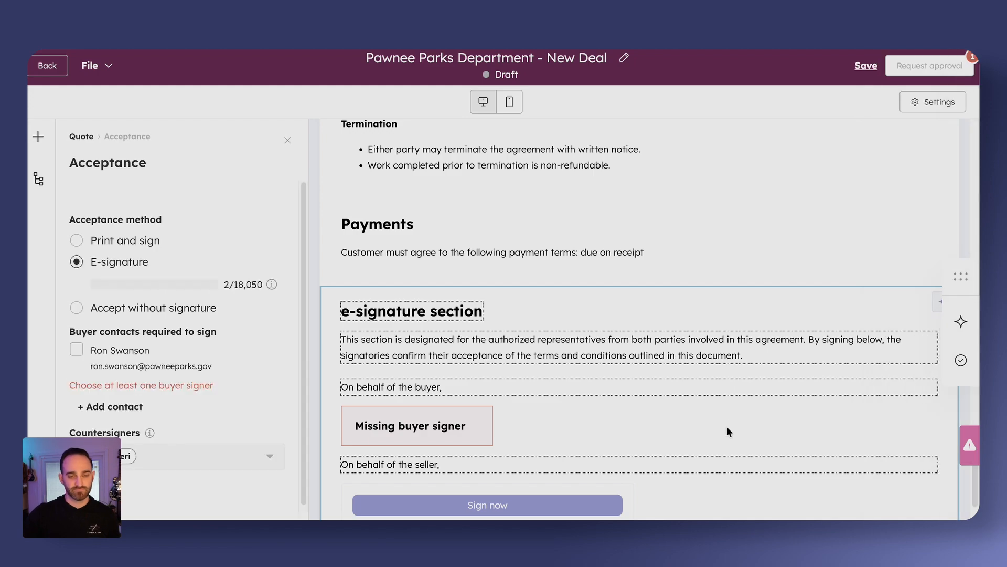
pyautogui.click(110, 350)
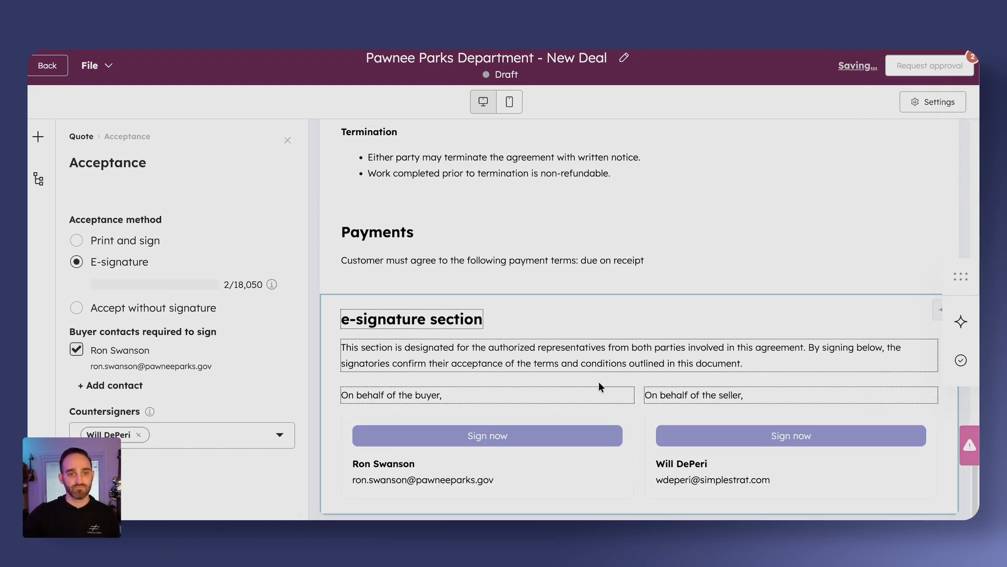
# Step: Submit the Pawnee Parks Department quote for approval
pyautogui.scroll(10, 591, 419)
pyautogui.scroll(15, 591, 418)
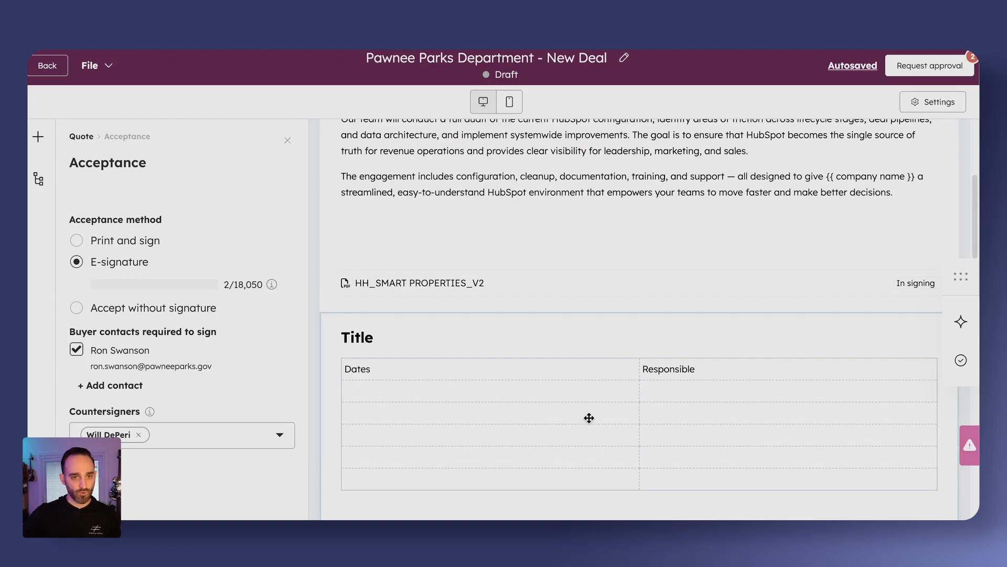
pyautogui.click(930, 69)
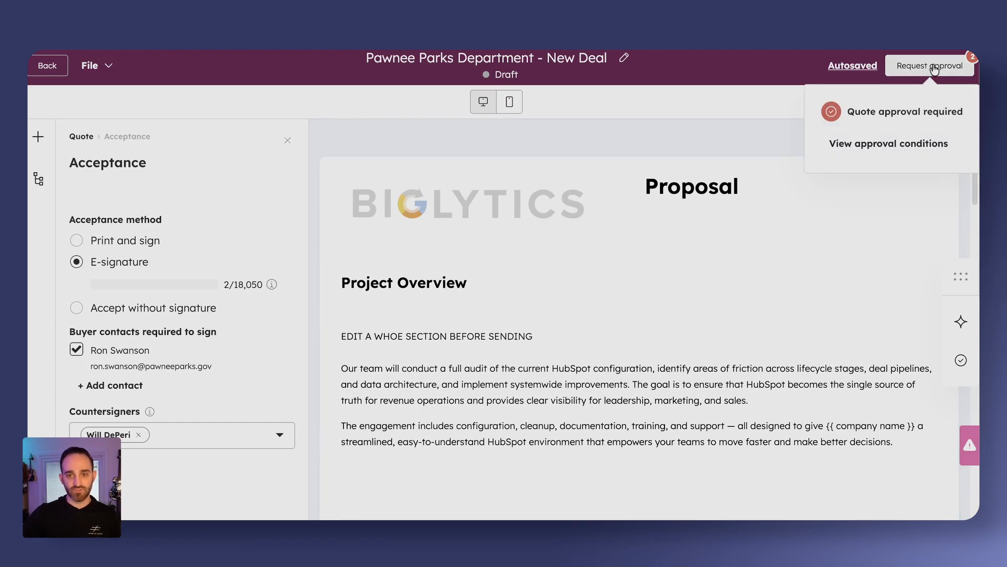
pyautogui.click(933, 68)
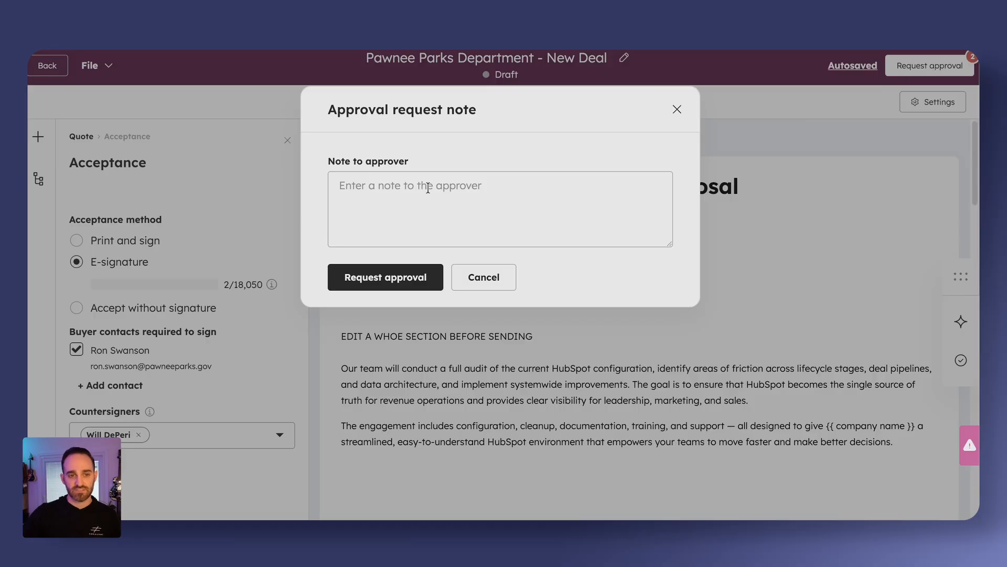
pyautogui.click(428, 187)
pyautogui.click(386, 277)
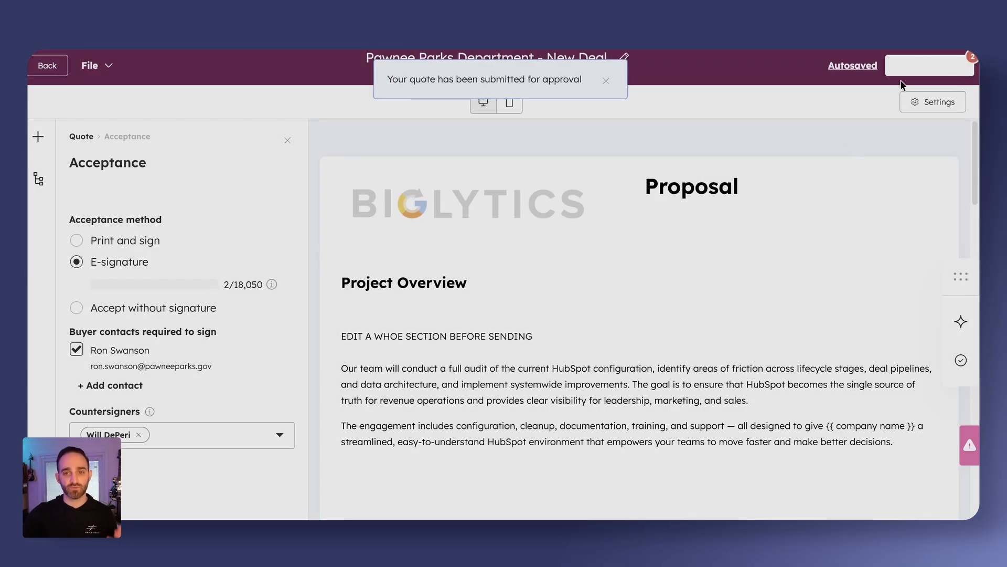
# Step: Publish the approved quote for sharing and copy its link instead of sending the quote email
pyautogui.moveTo(913, 73)
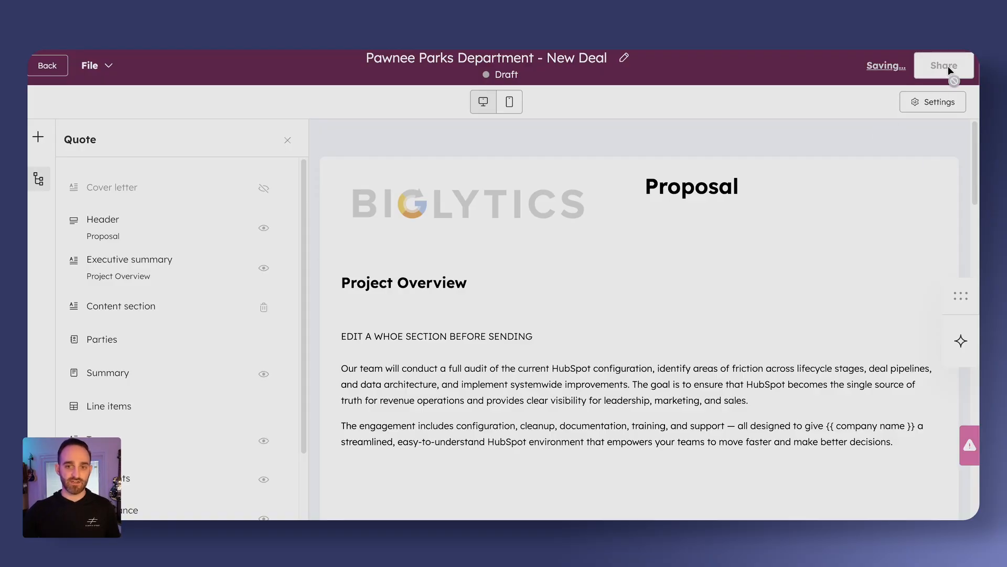
pyautogui.click(930, 68)
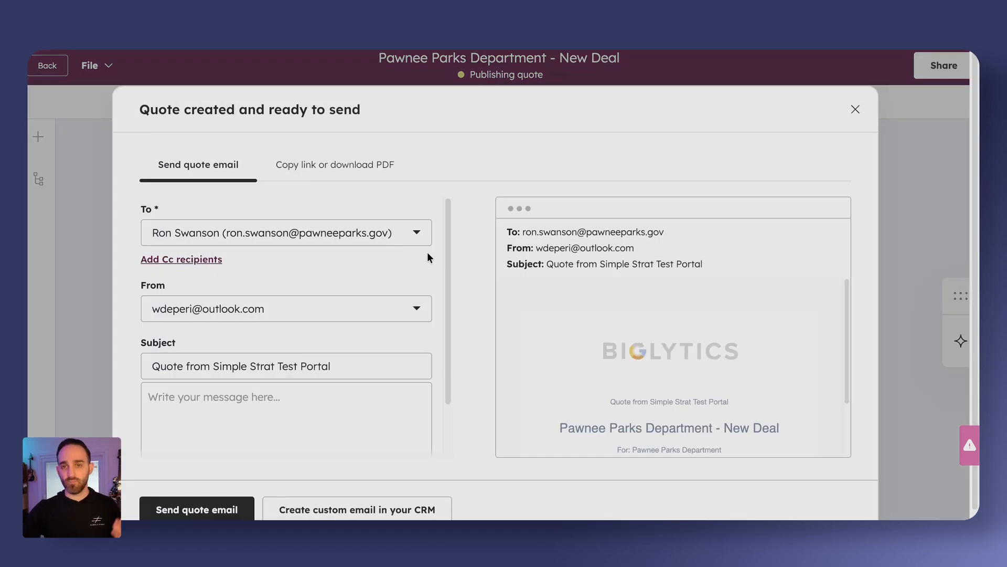
pyautogui.scroll(-1, 424, 253)
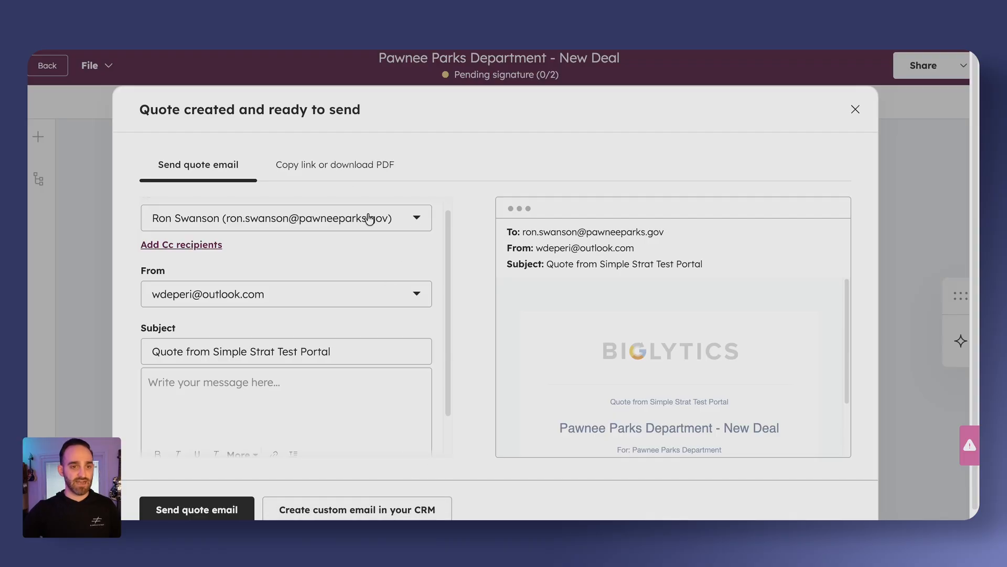
pyautogui.click(343, 166)
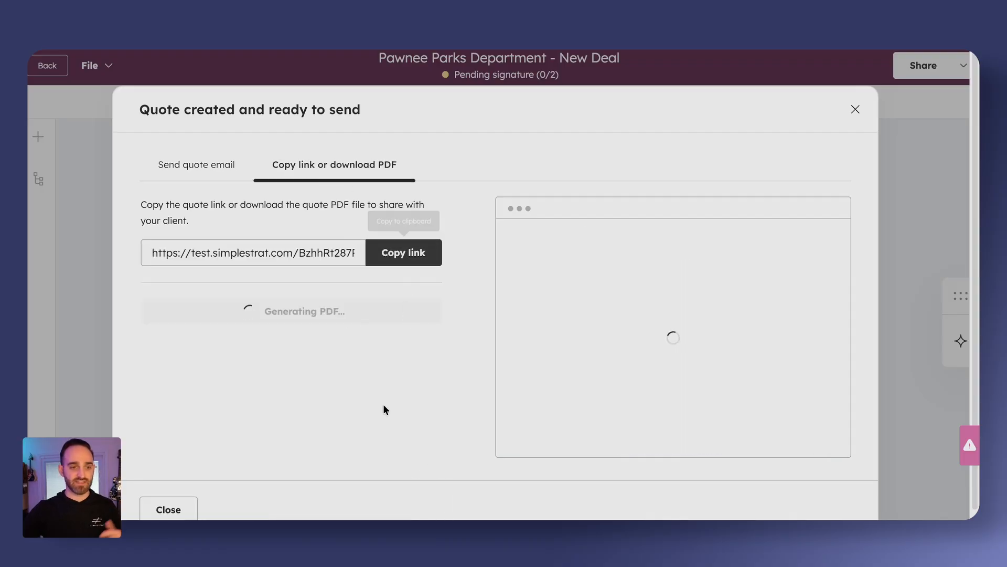
pyautogui.scroll(-1, 389, 368)
pyautogui.click(402, 241)
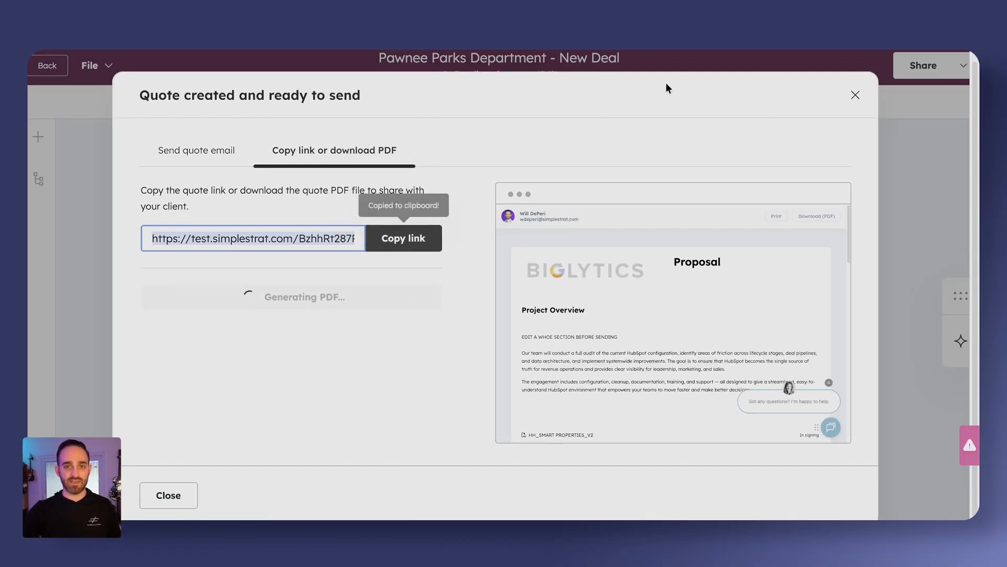
# Step: Open the copied quote link in a new browser tab, dismiss the chat prompt and review the published quote down to its terms
pyautogui.hotkey('ctrl', 't')
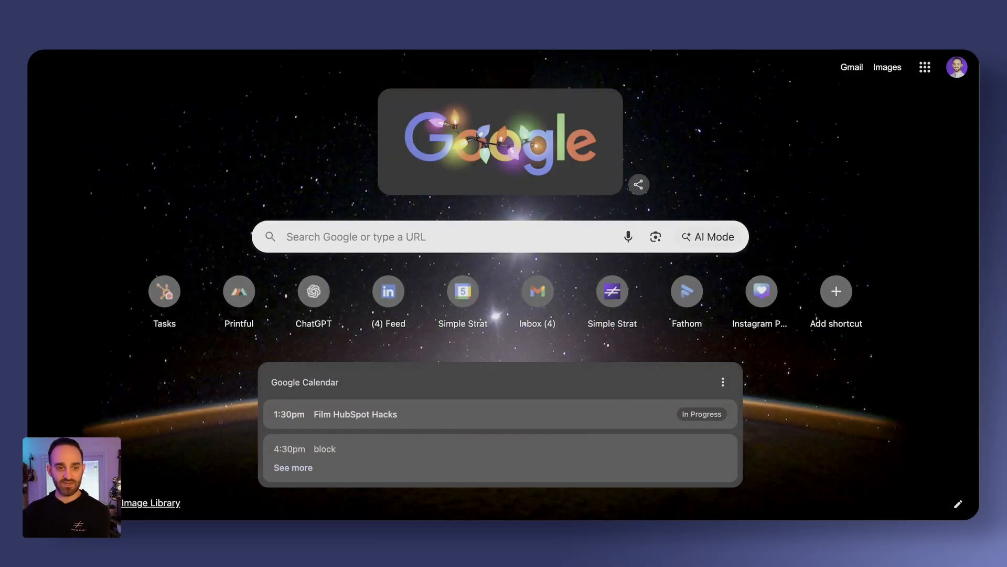
pyautogui.hotkey('ctrl', 'v')
pyautogui.press('Return')
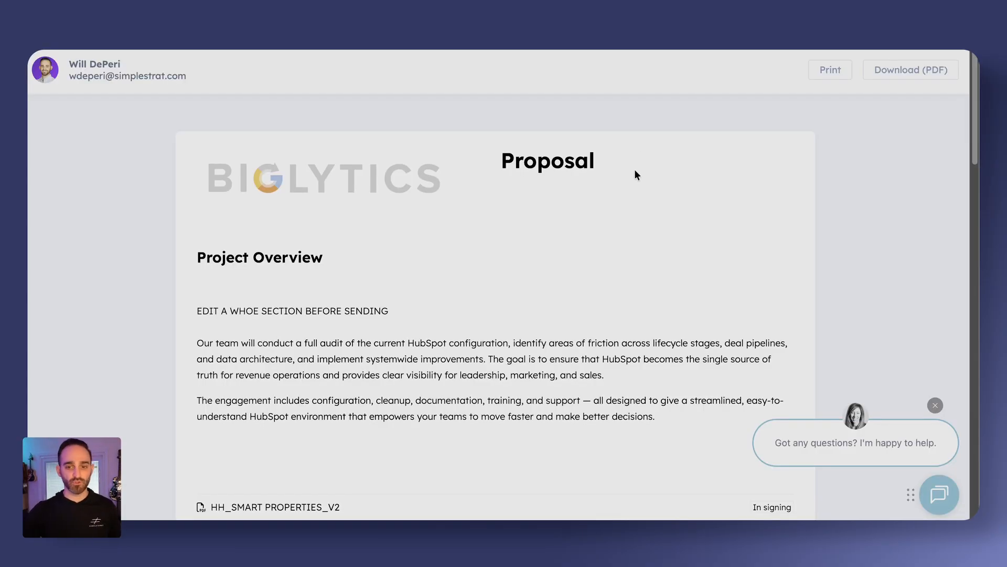
pyautogui.scroll(-1, 762, 302)
pyautogui.click(935, 405)
pyautogui.scroll(-4, 654, 247)
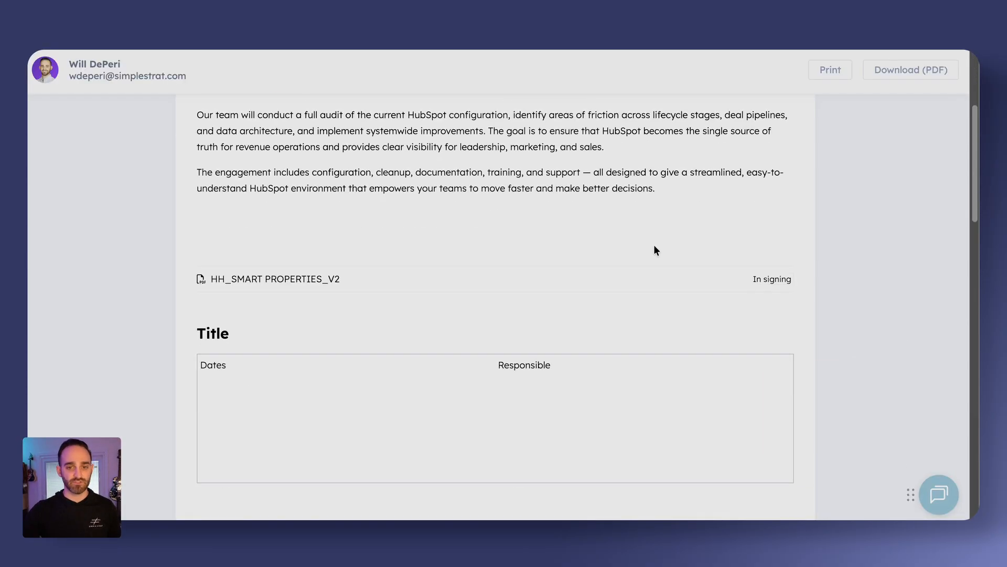
pyautogui.scroll(-20, 557, 286)
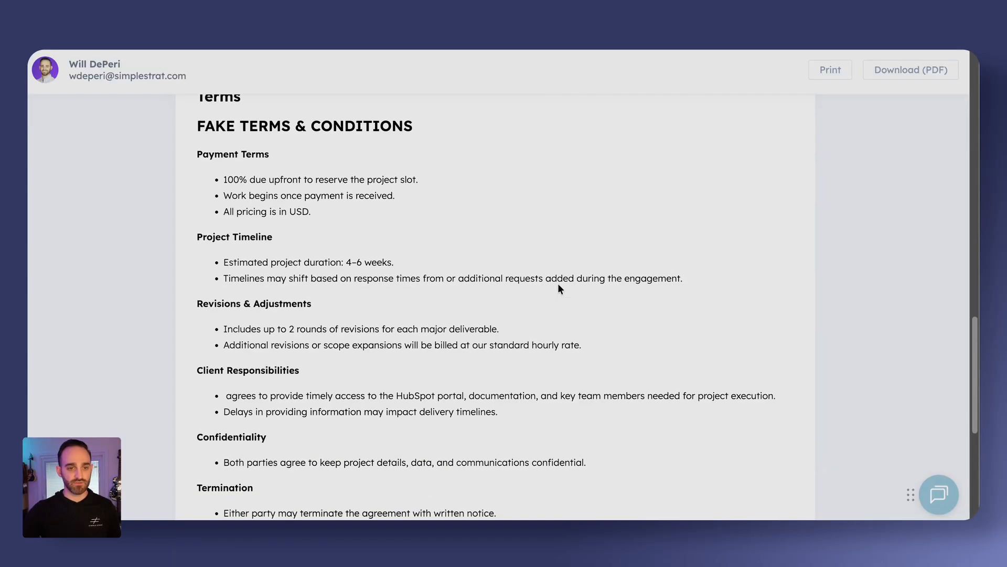